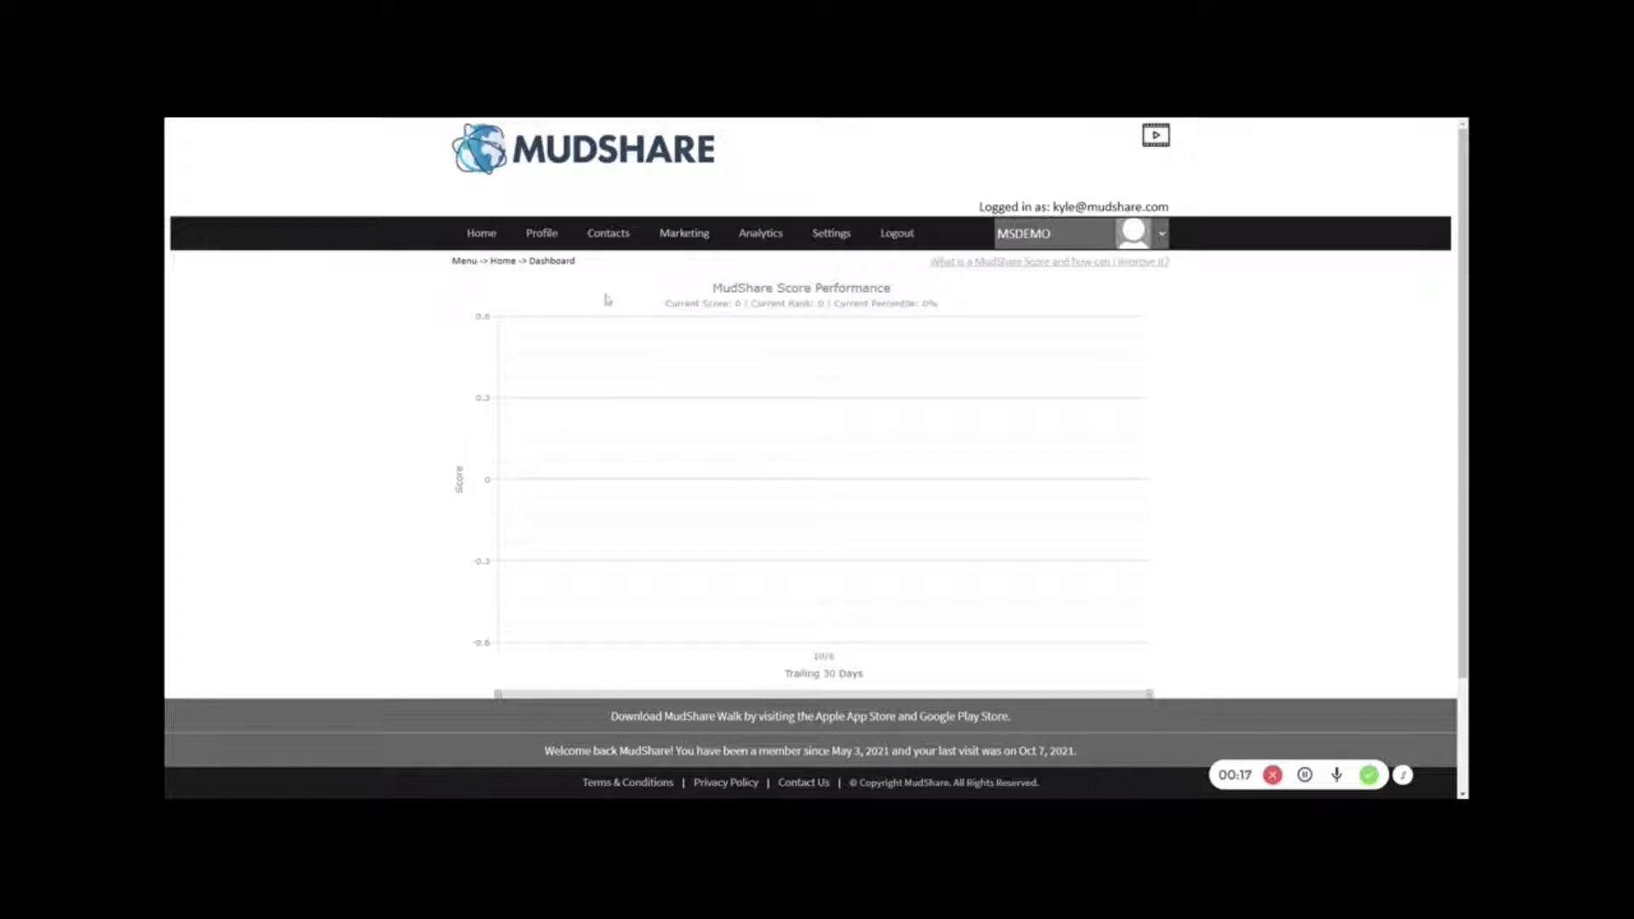
Step: Start a new database import for contacts and upload the file mudsharedemo.xlsx
mouse_move(616, 238)
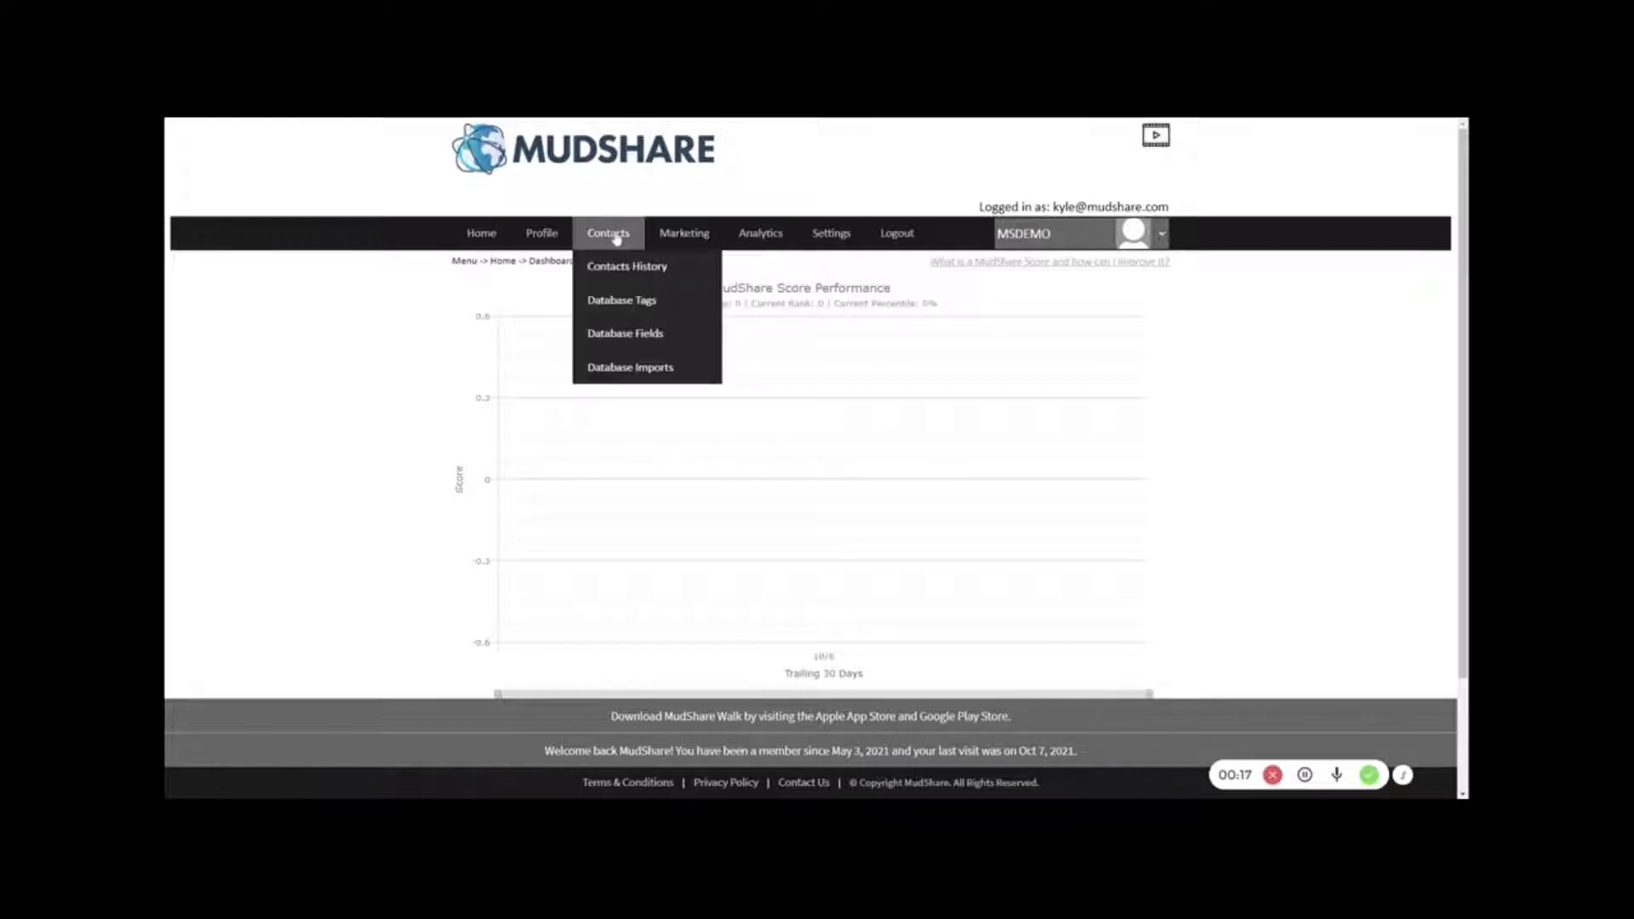
left_click(628, 369)
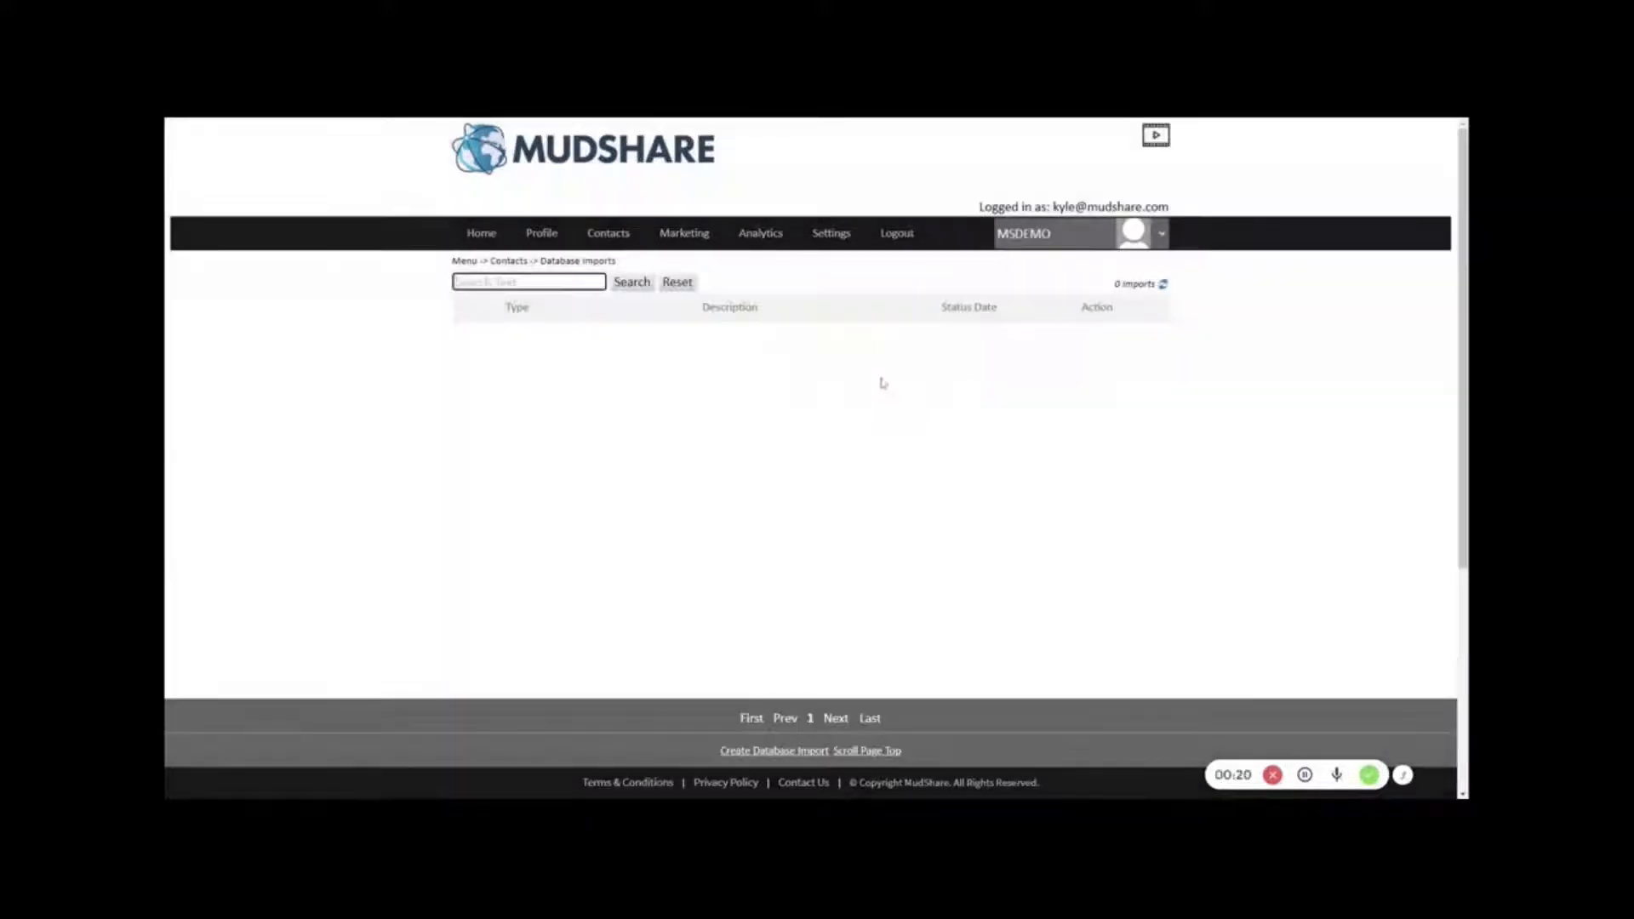
left_click(814, 405)
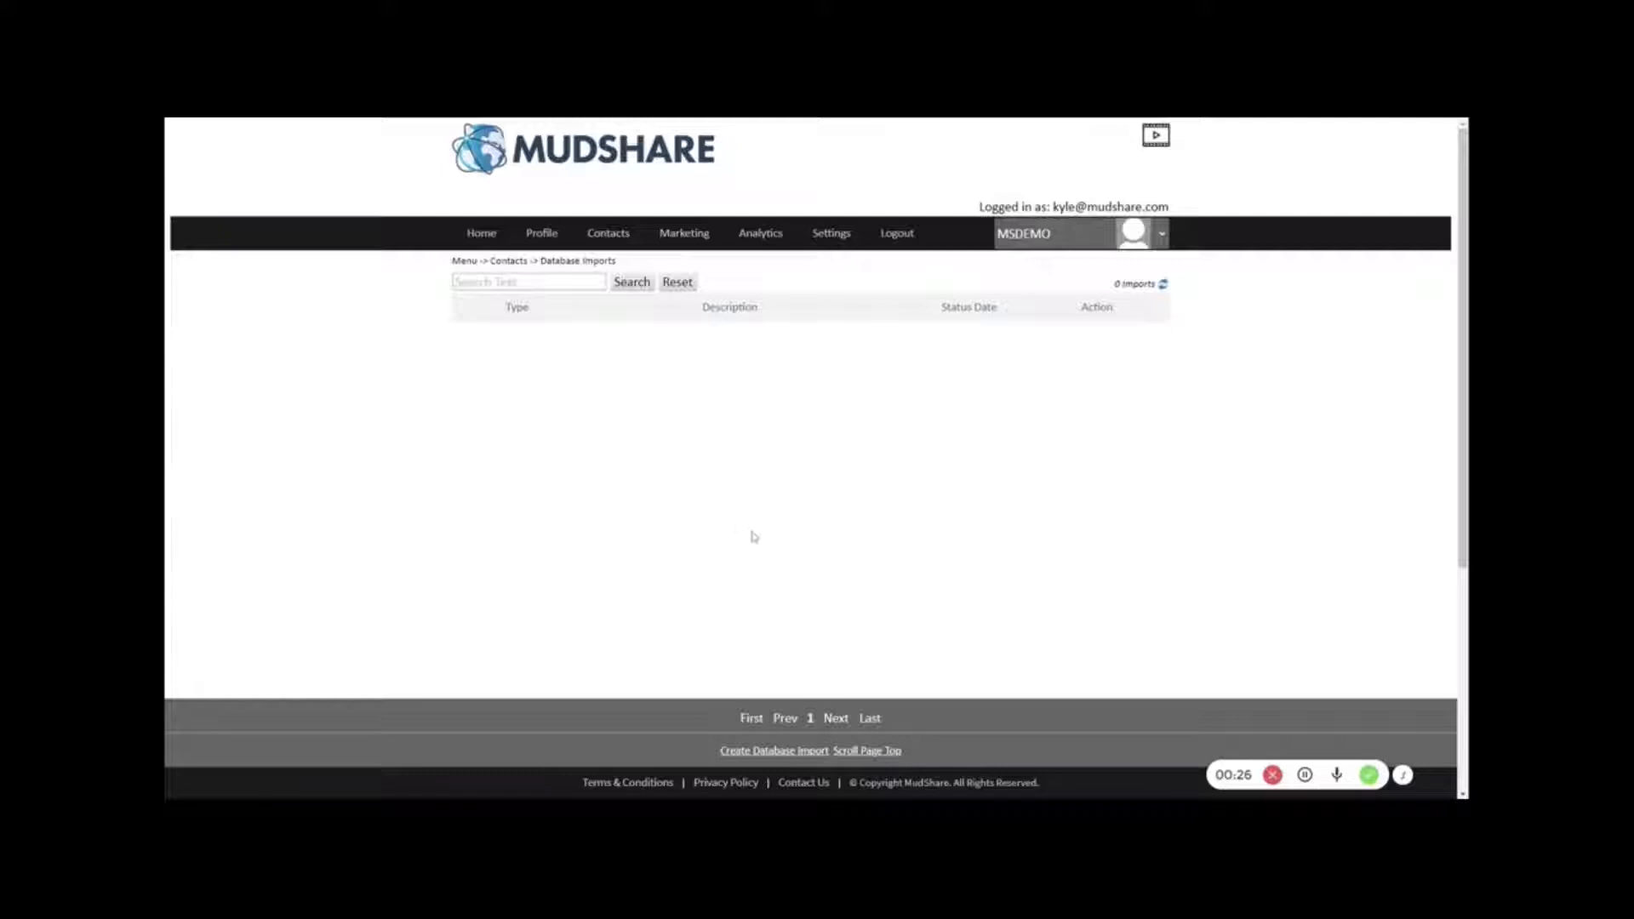
left_click(732, 751)
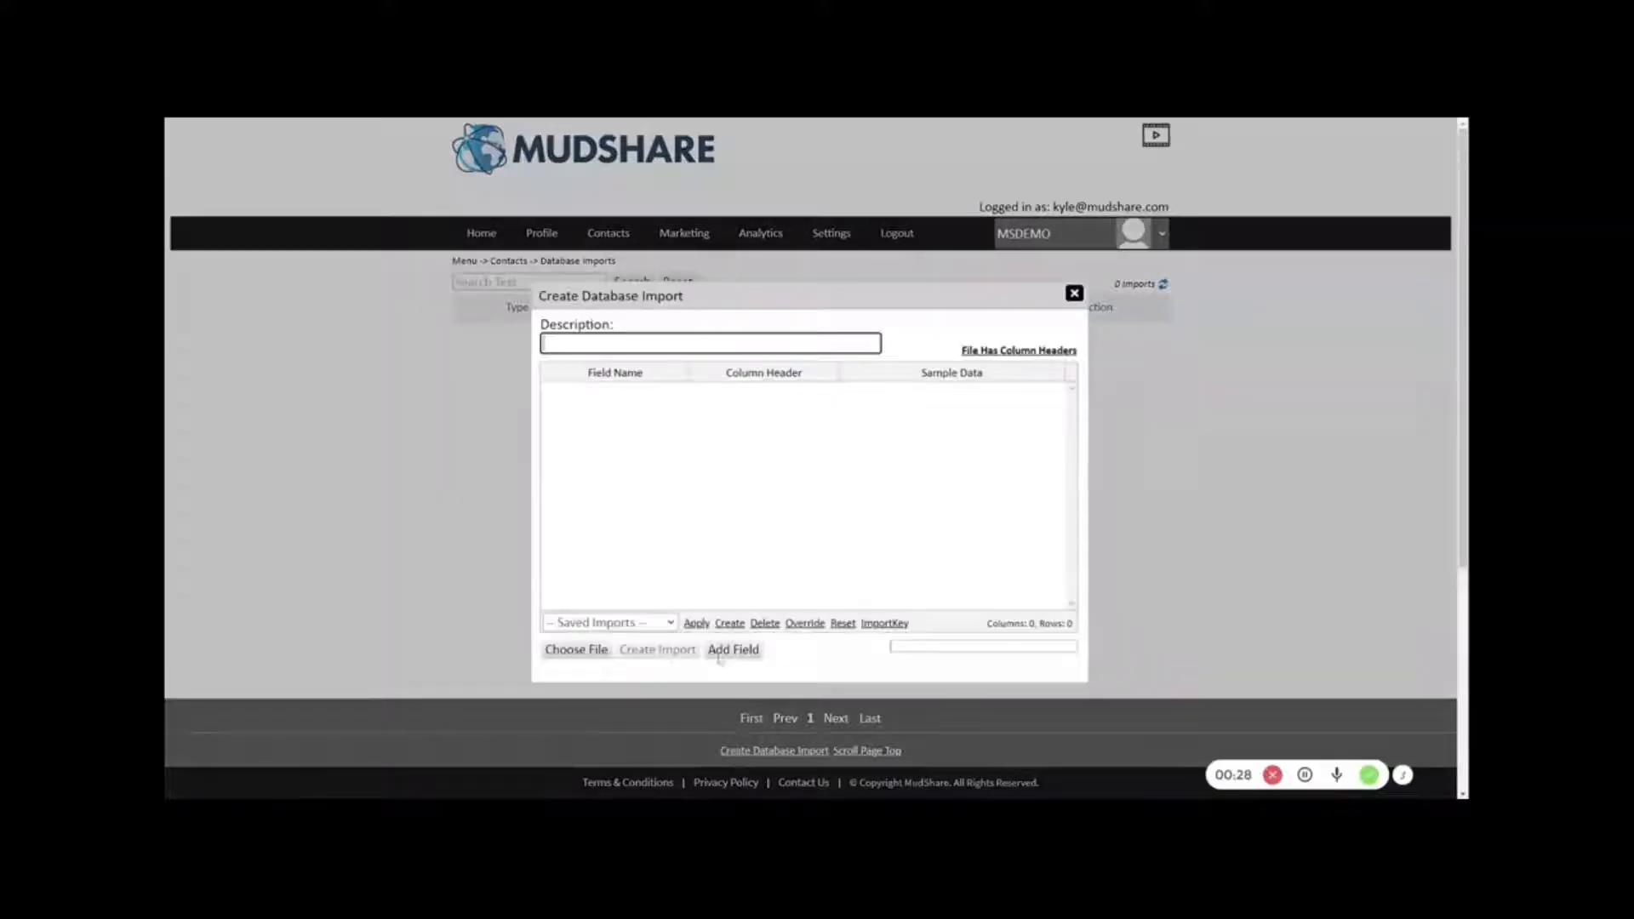
left_click(576, 650)
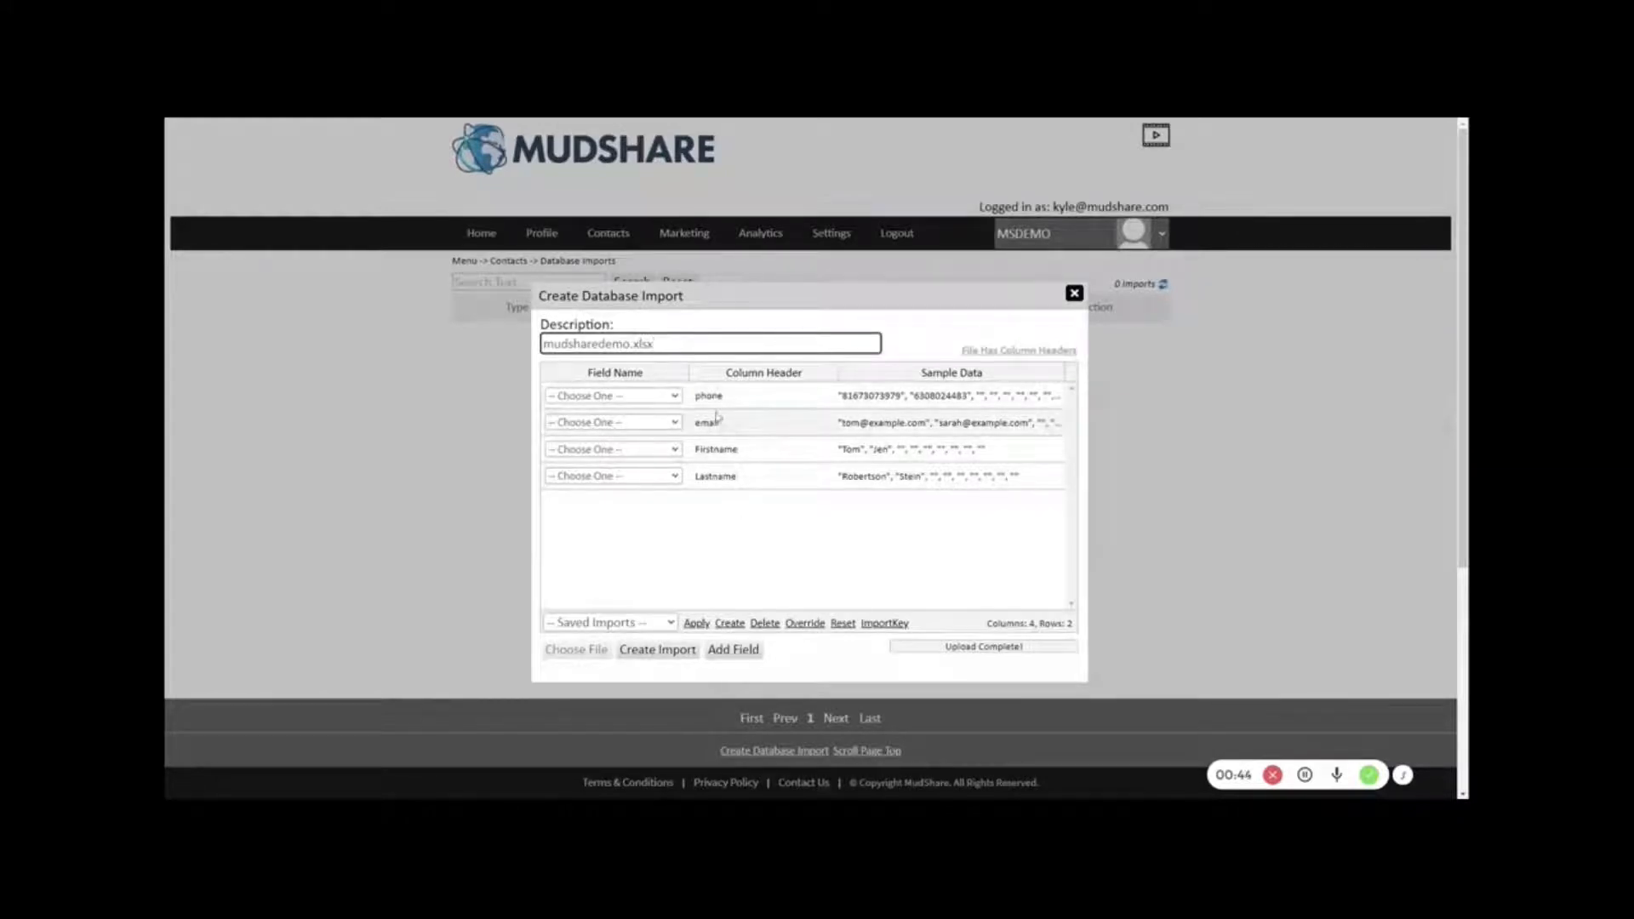
Step: Map the phone, email, Firstname and Lastname columns to Mobile Number, Email Address, Name First and Name Last
left_click(656, 398)
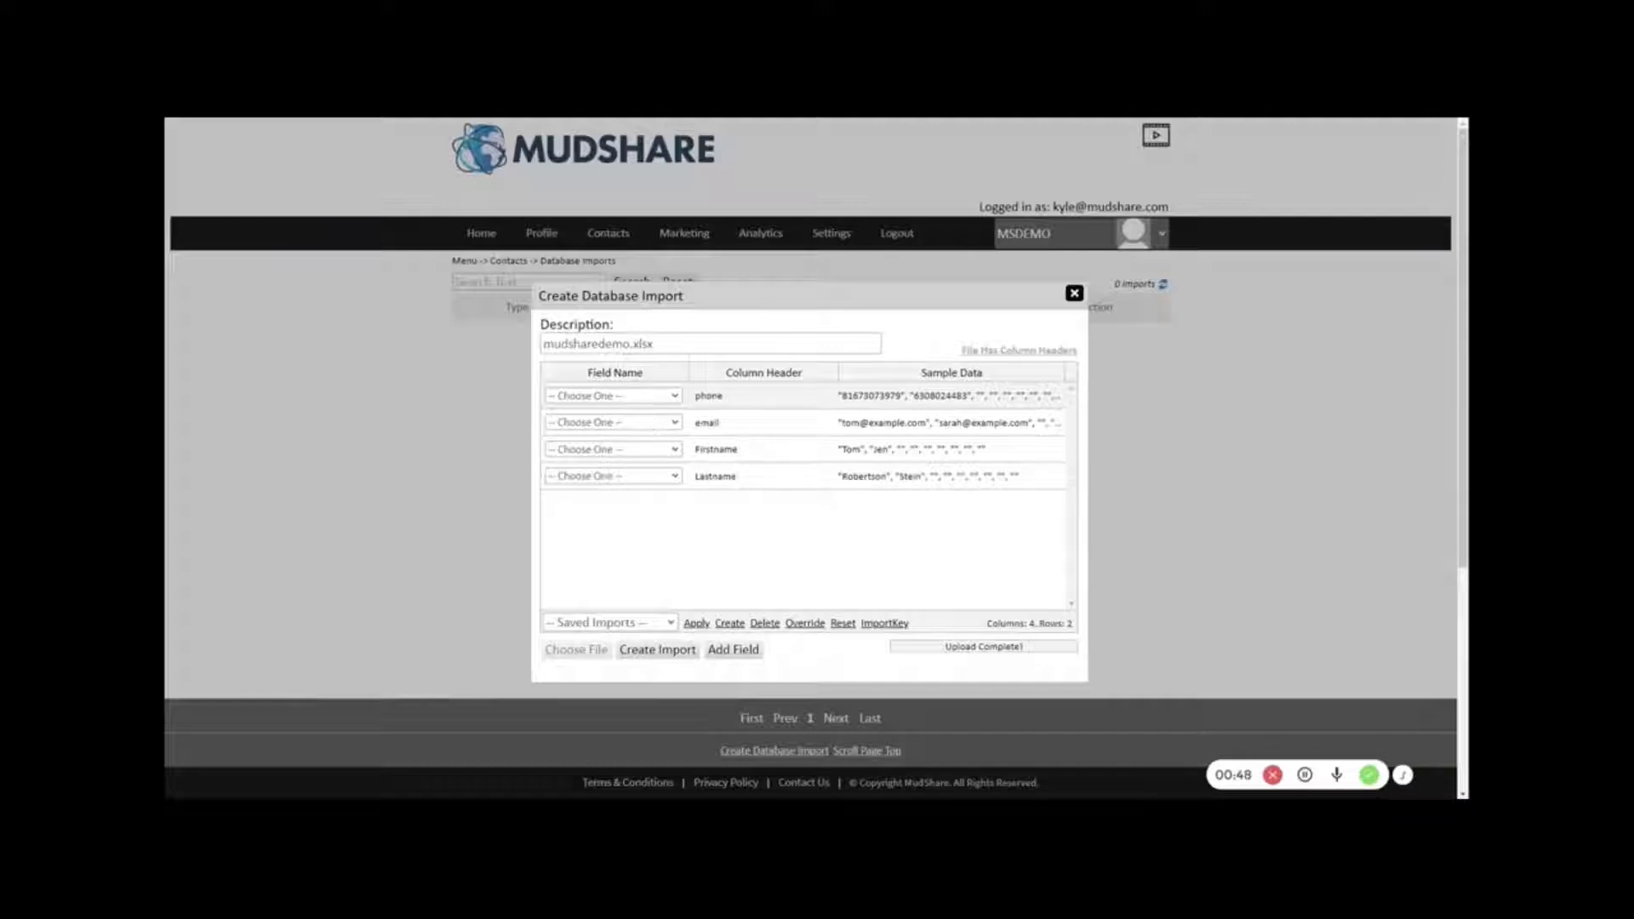
left_click(670, 428)
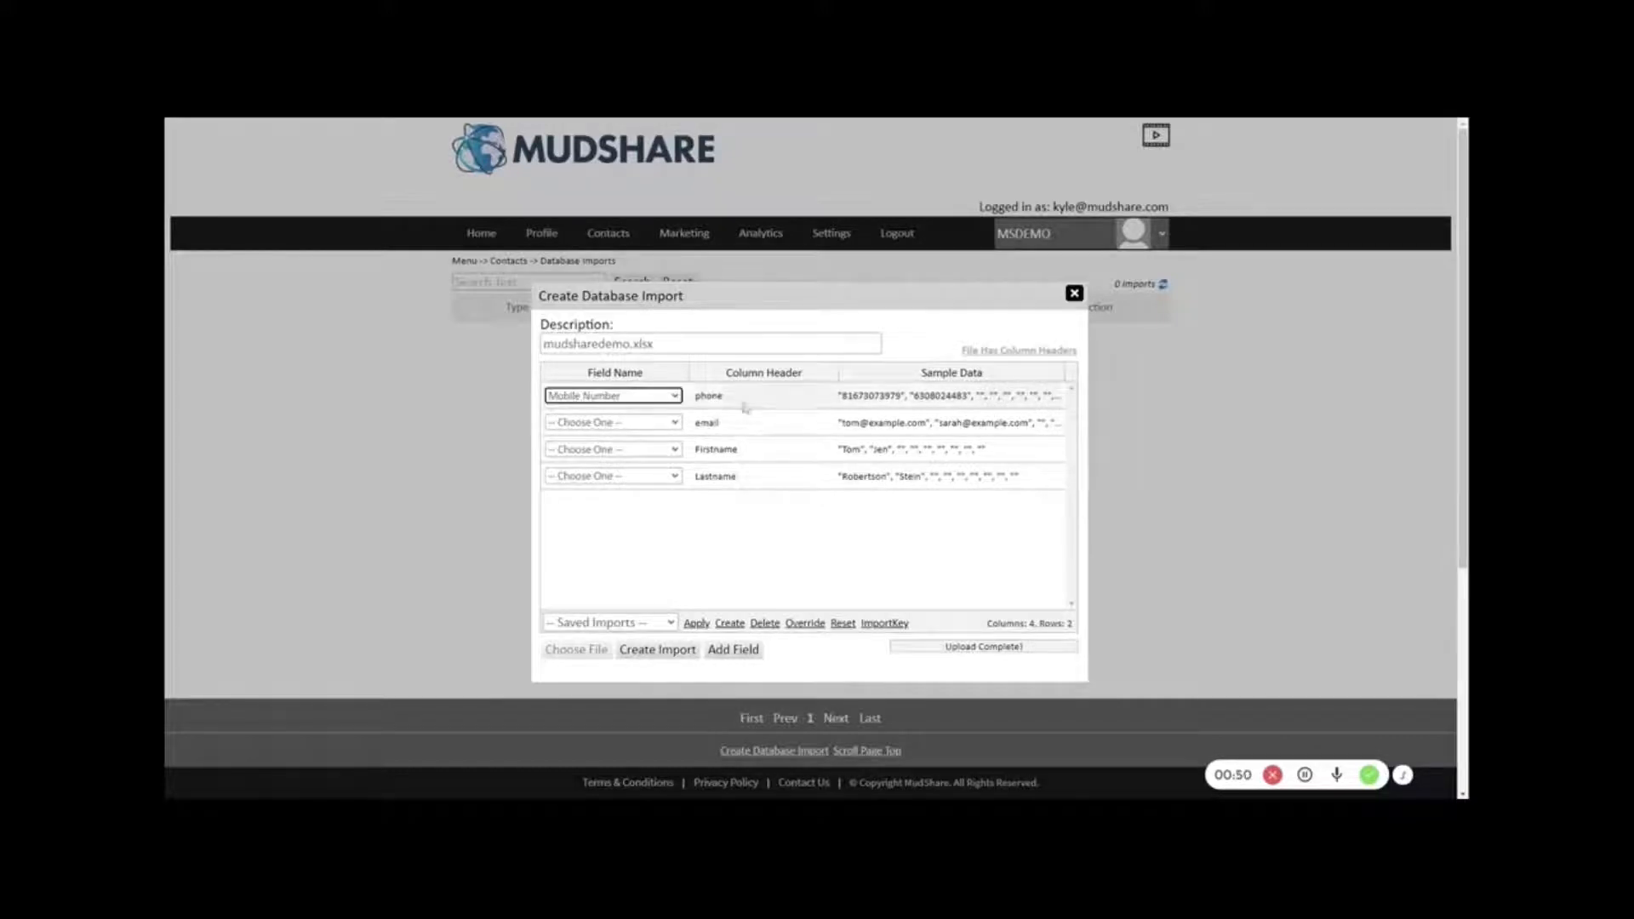
left_click(666, 430)
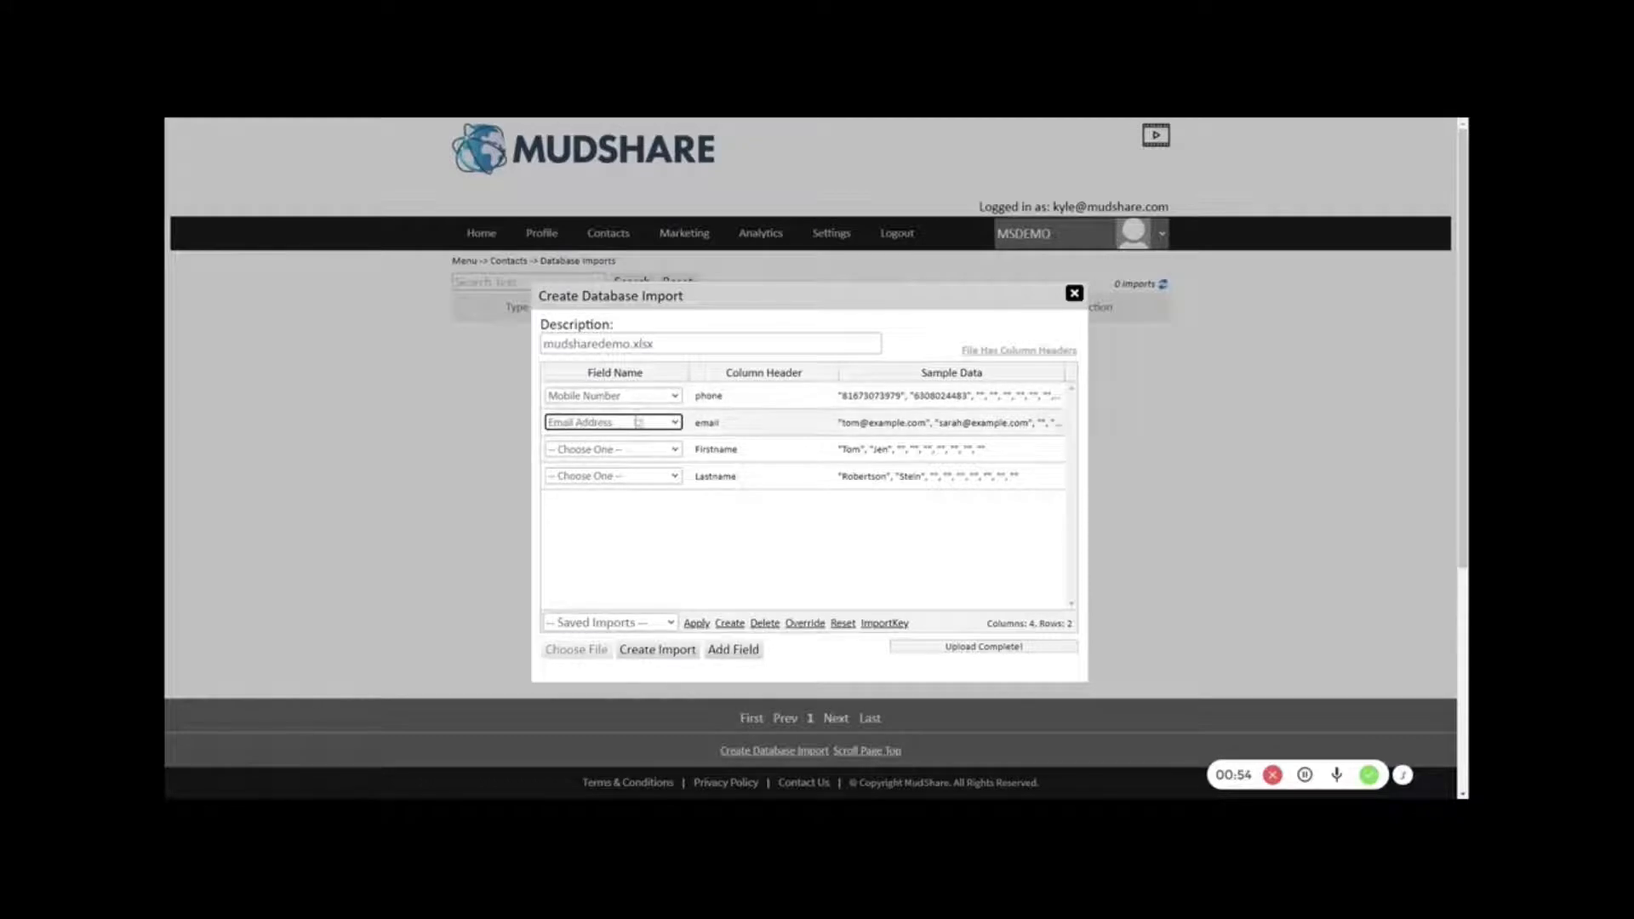
left_click(633, 460)
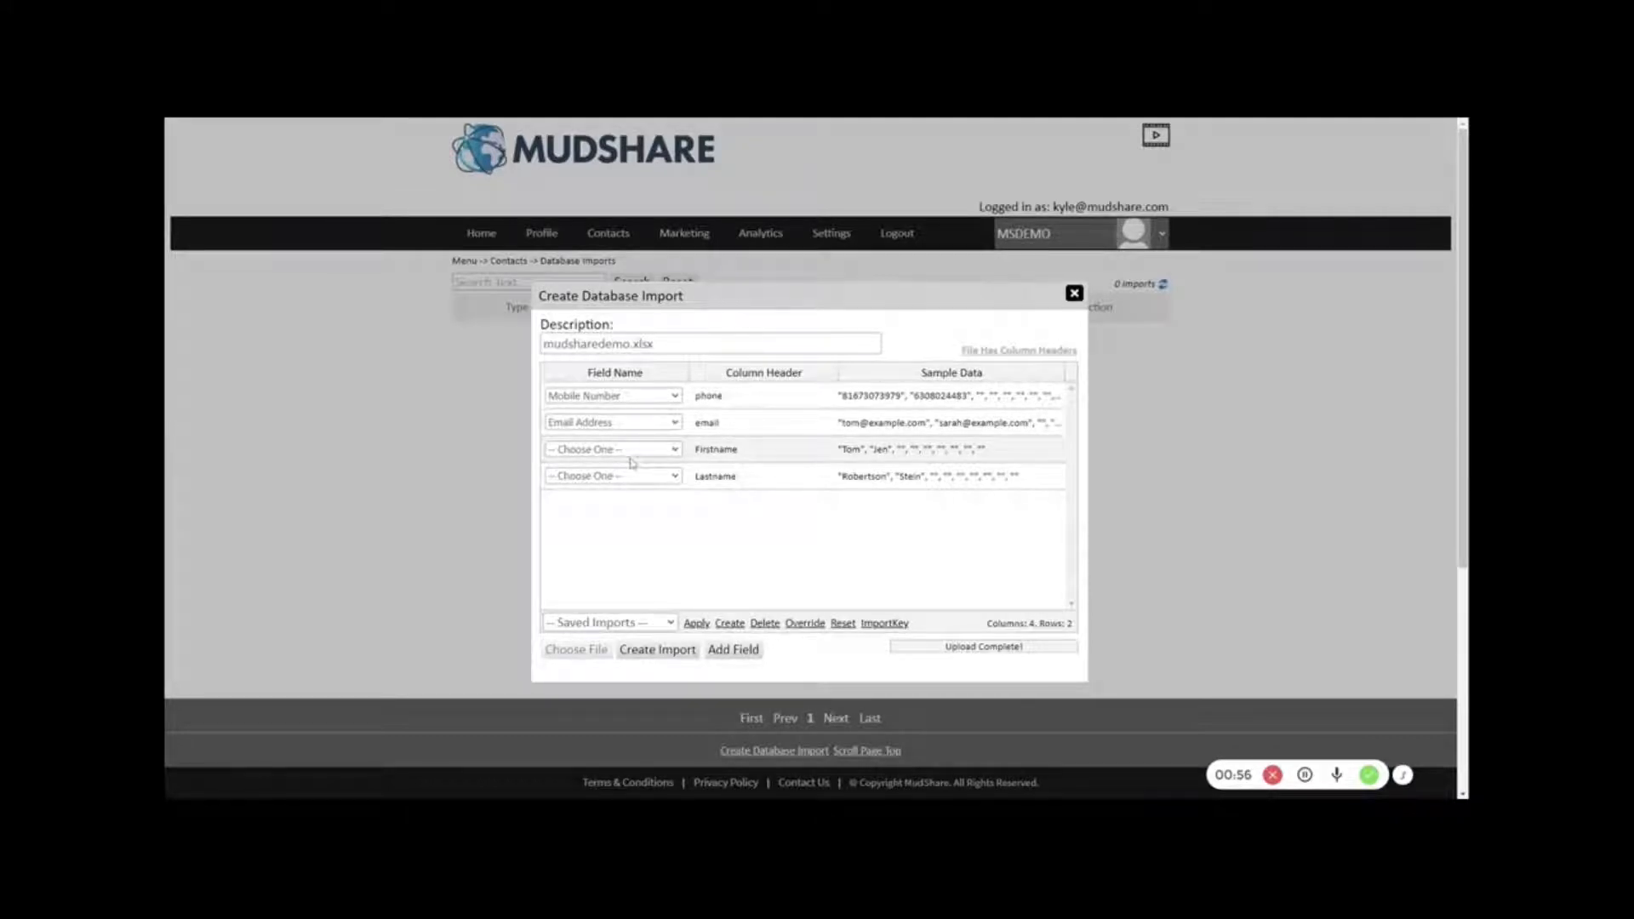
left_click(635, 451)
left_click(645, 474)
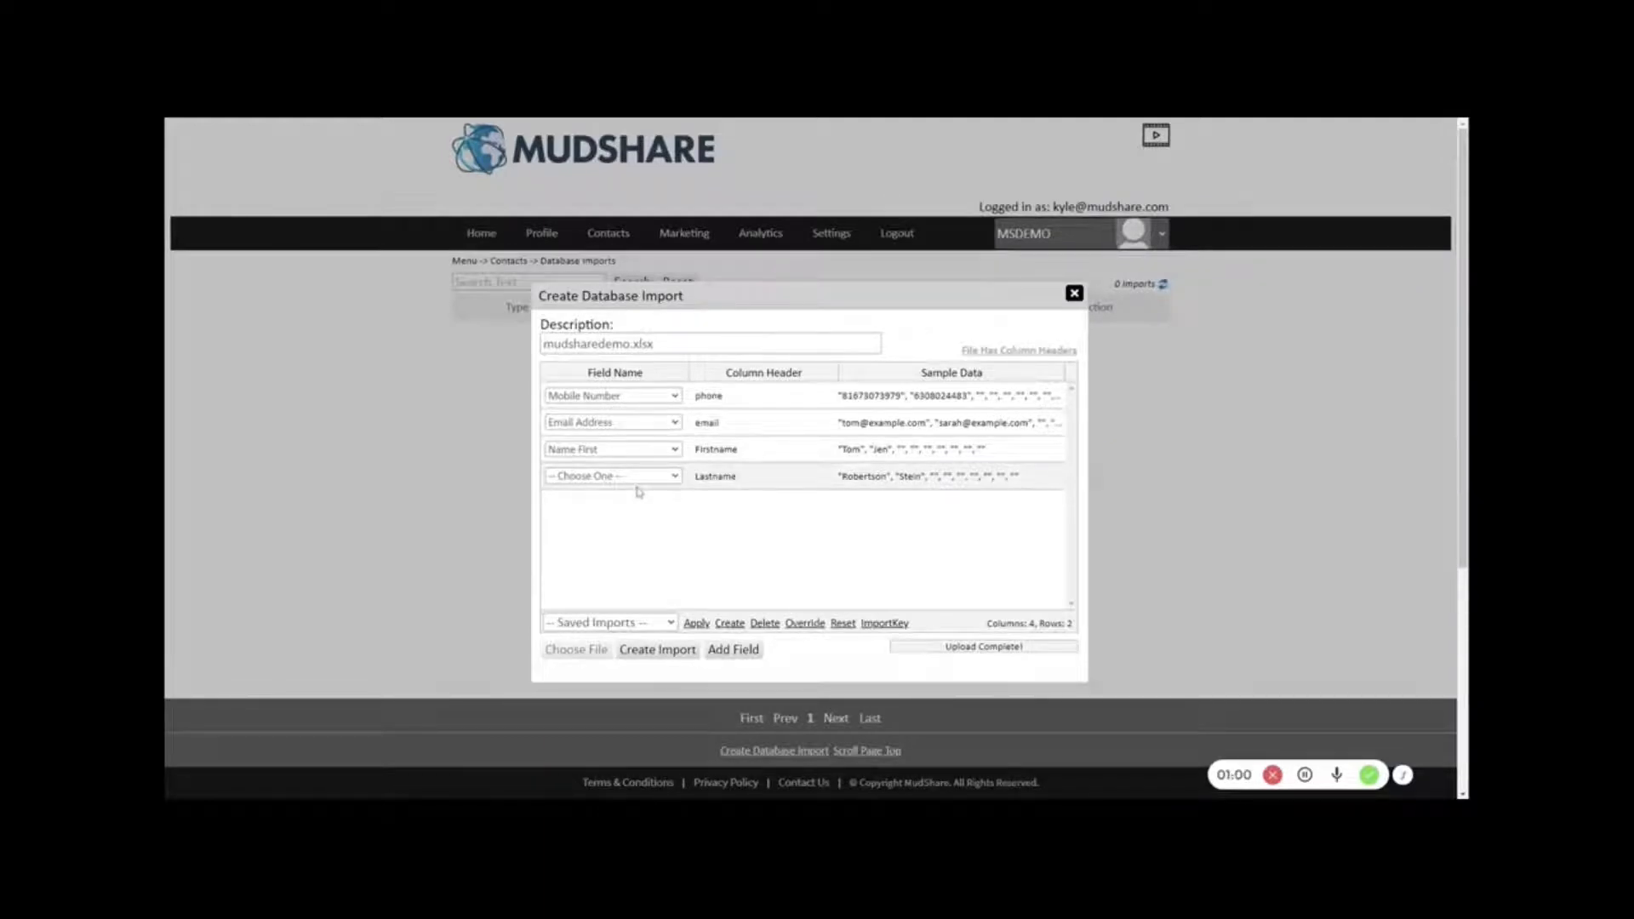
left_click(612, 476)
left_click(653, 595)
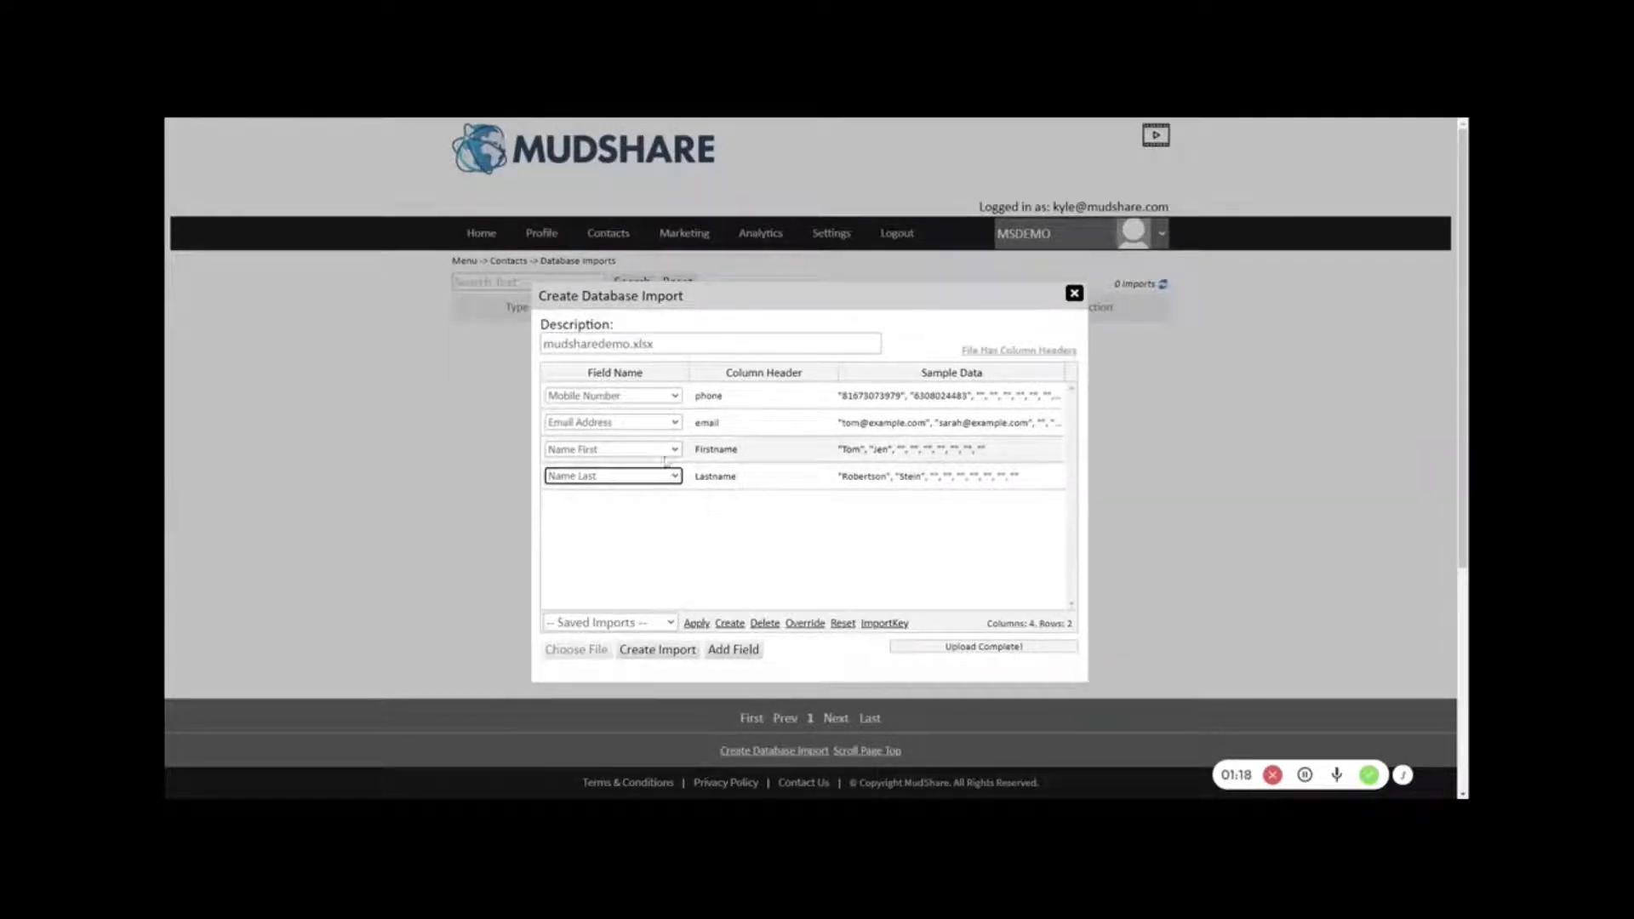
Step: Run the contact import from the mapped file and check its import results
left_click(674, 651)
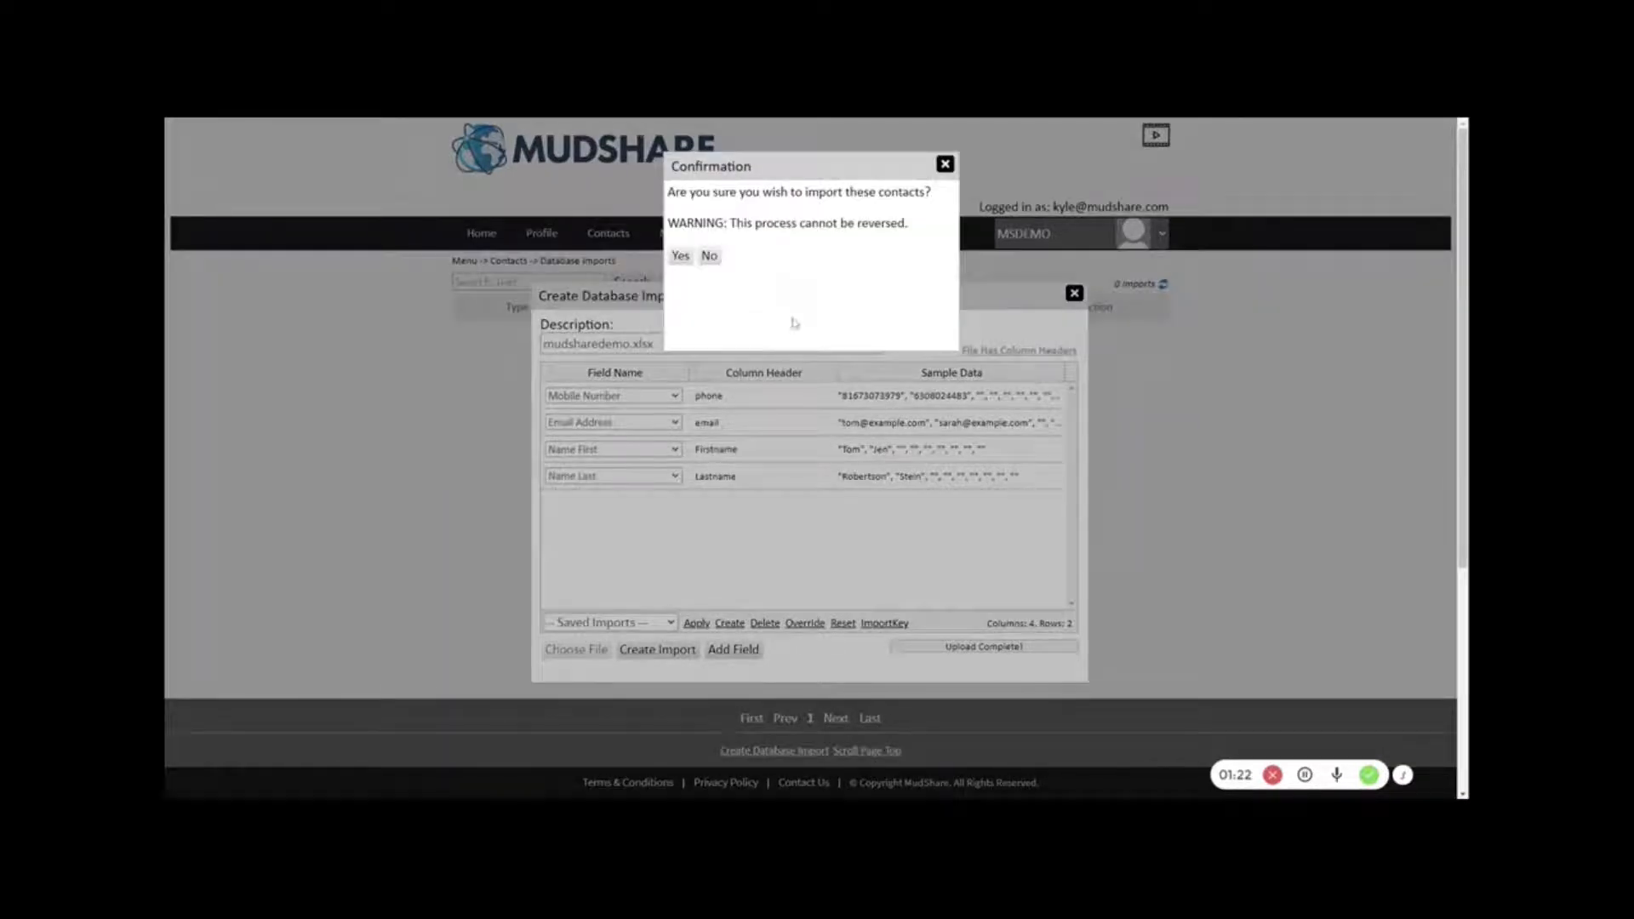
left_click(680, 256)
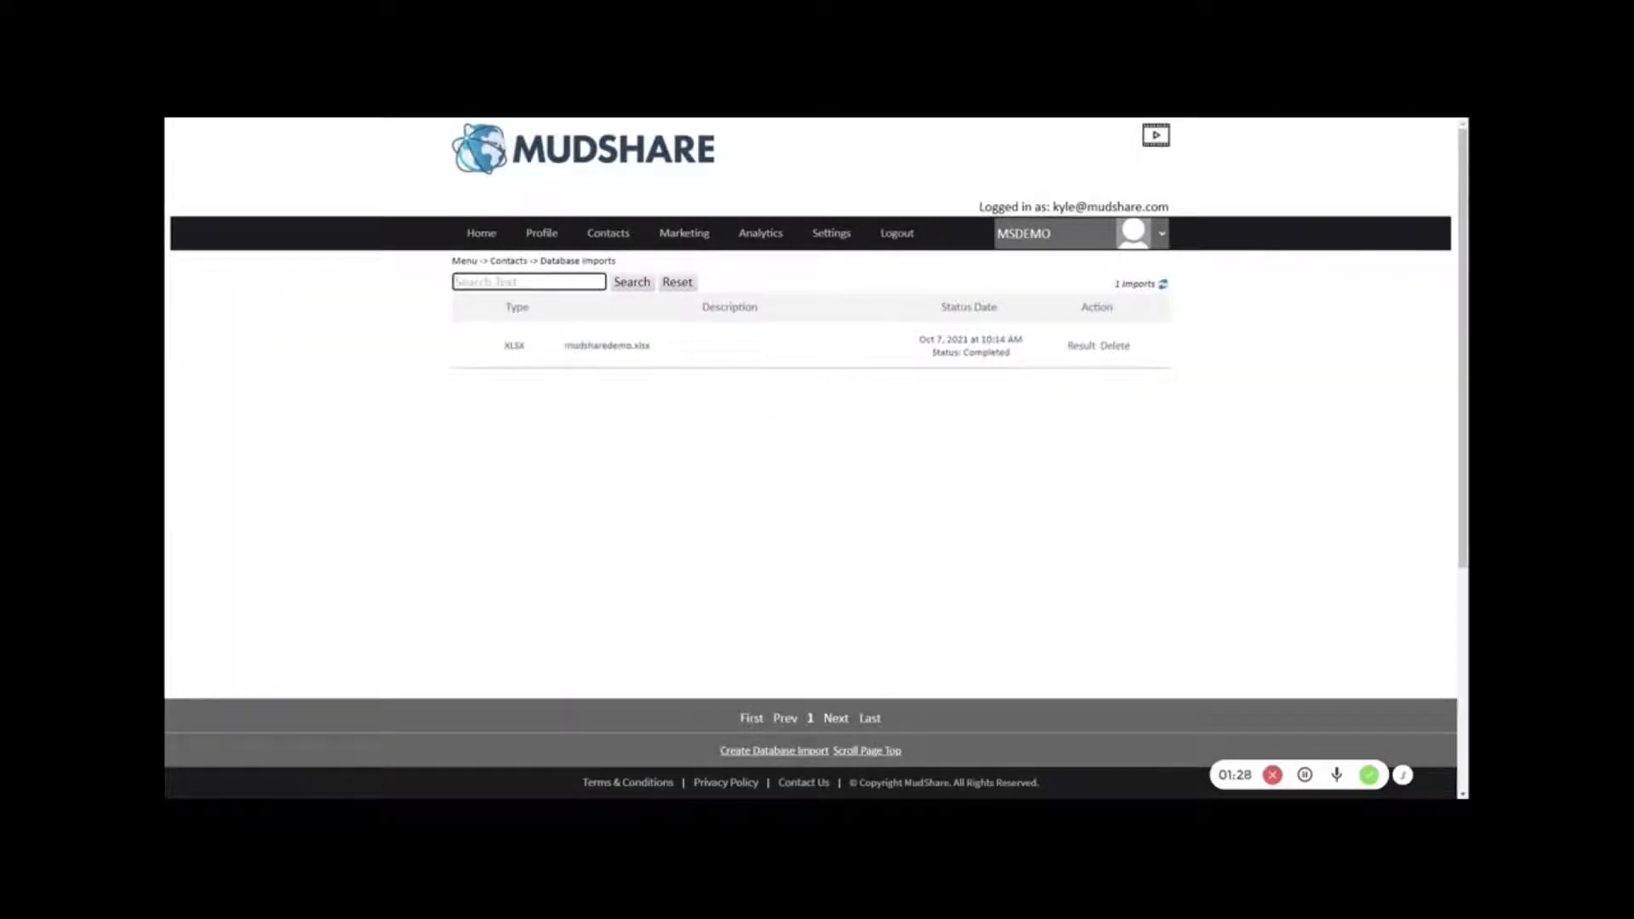
left_click(1081, 345)
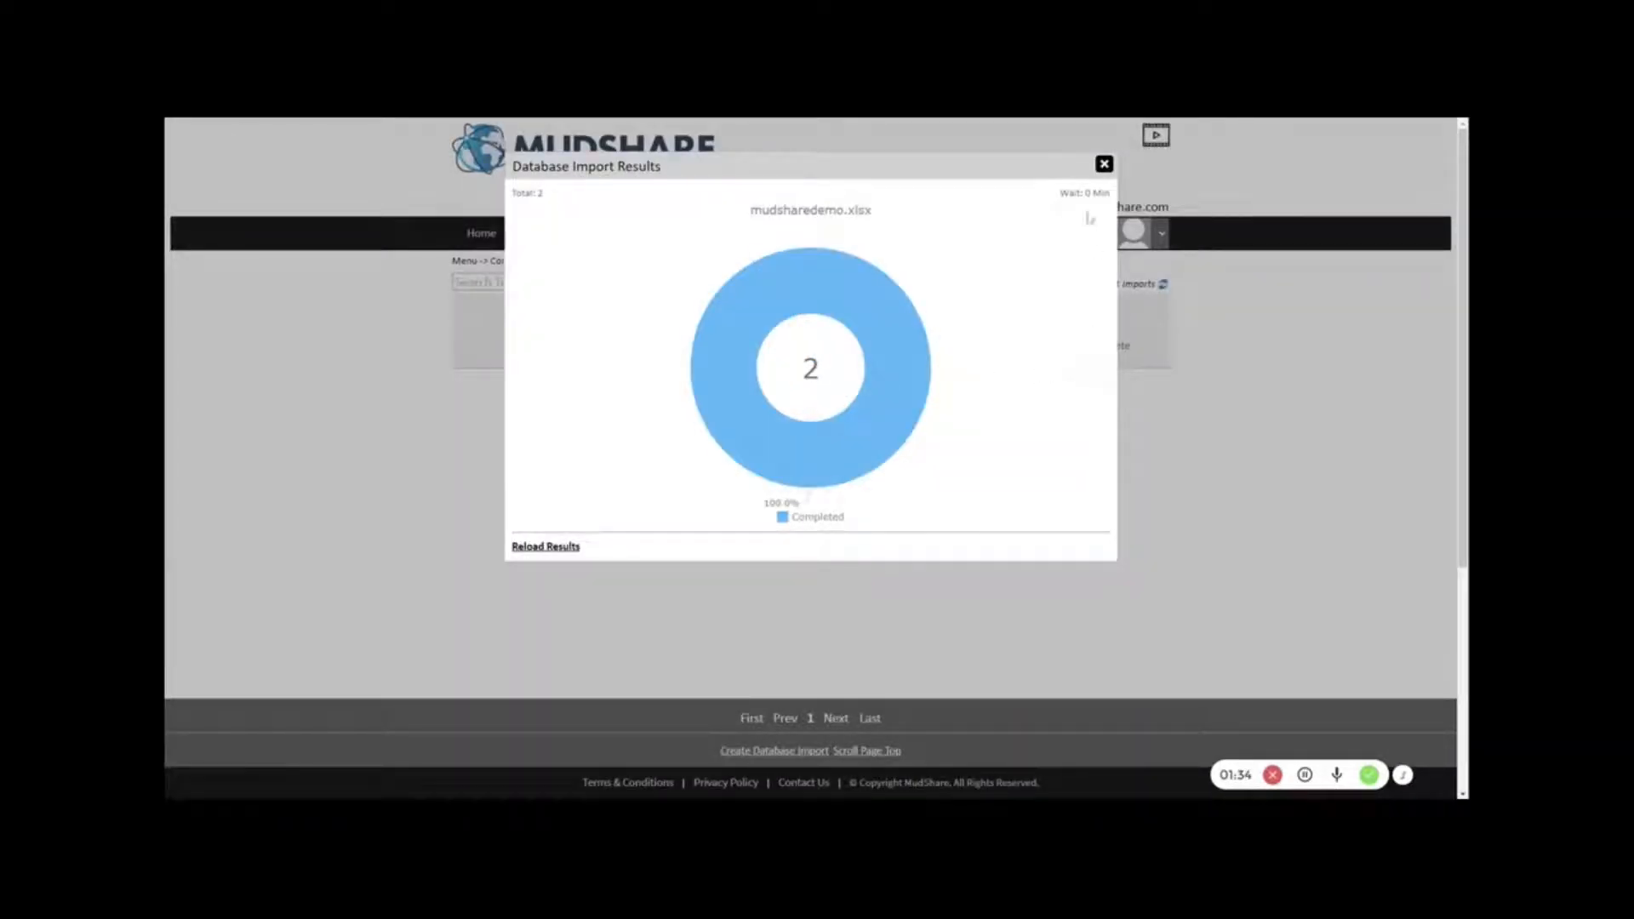
left_click(1104, 165)
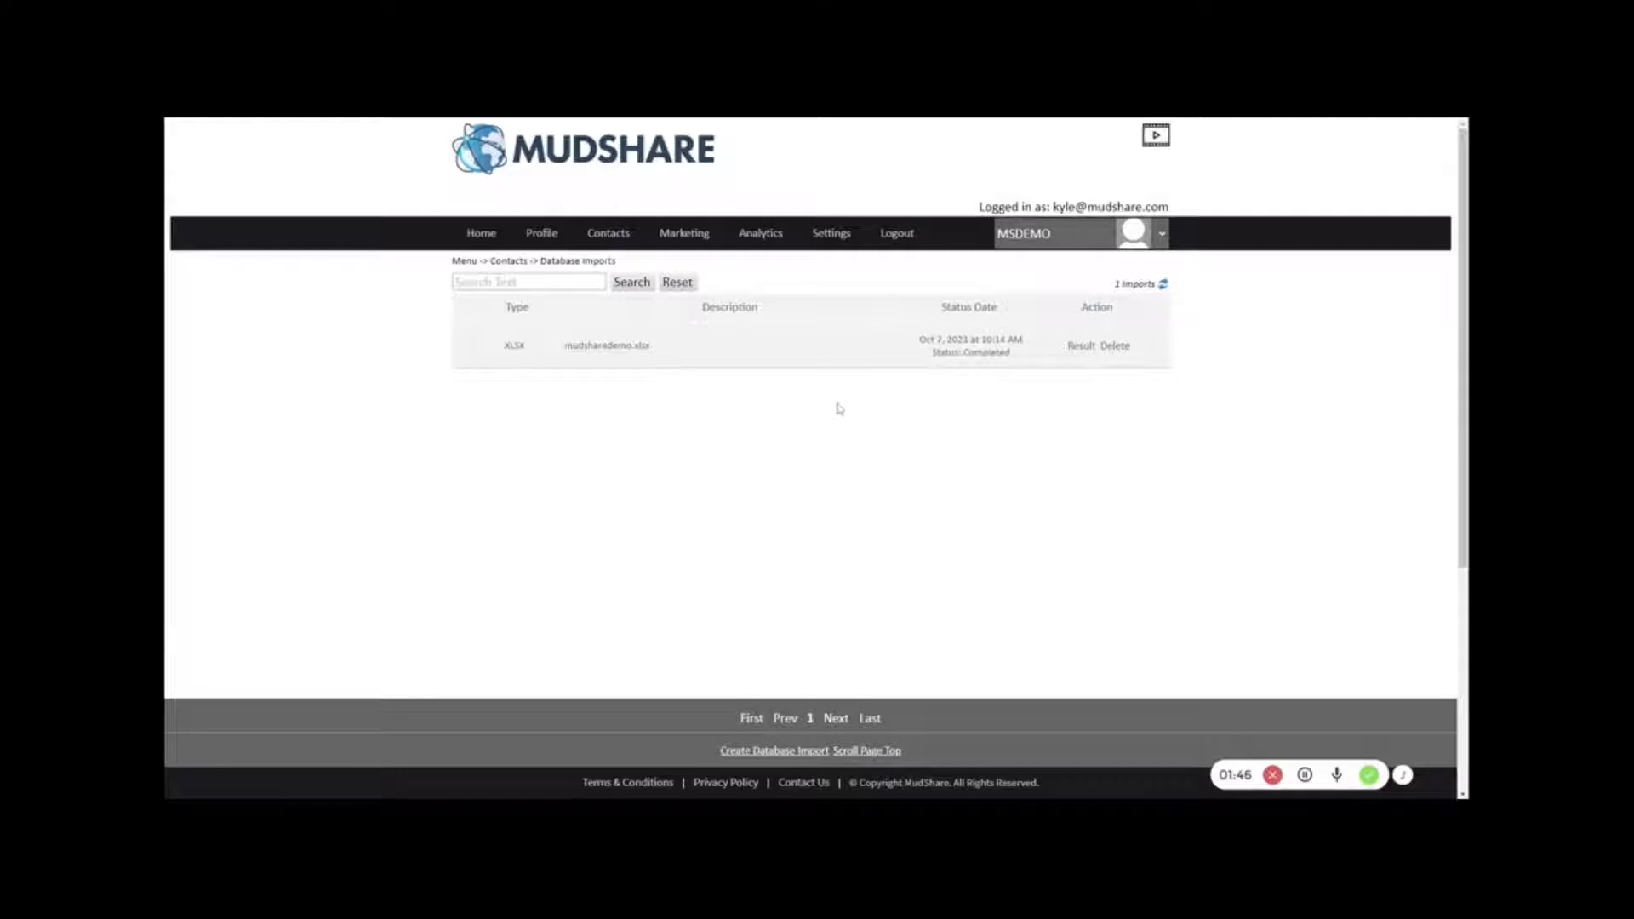
Step: Review the imported contacts in the contacts history
mouse_move(617, 237)
left_click(624, 269)
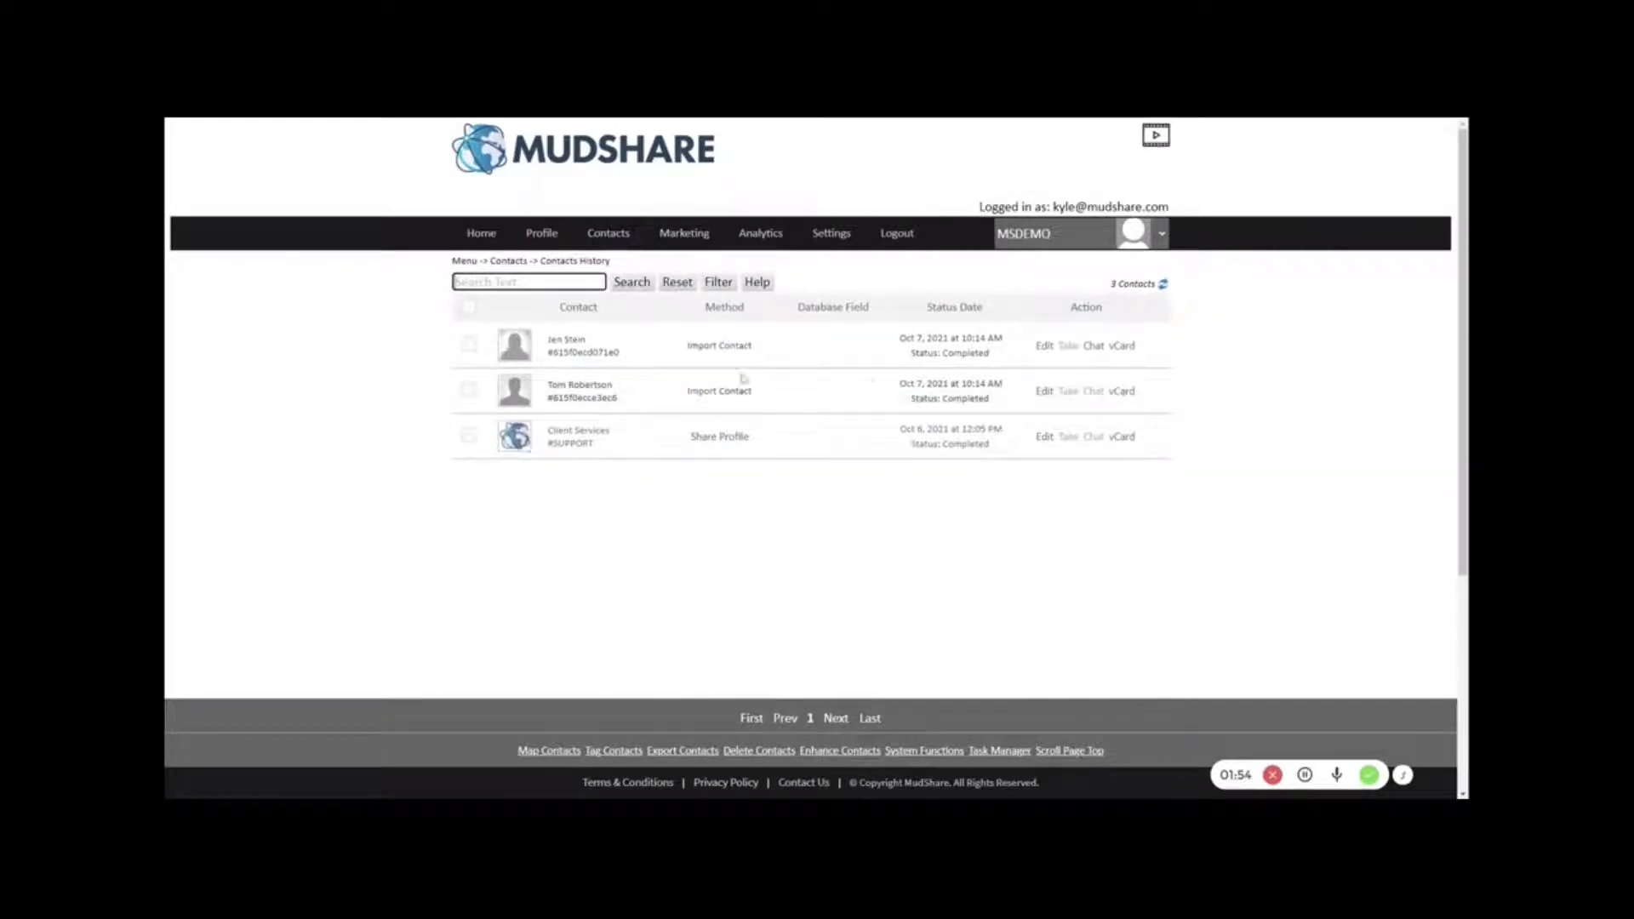
mouse_move(717, 243)
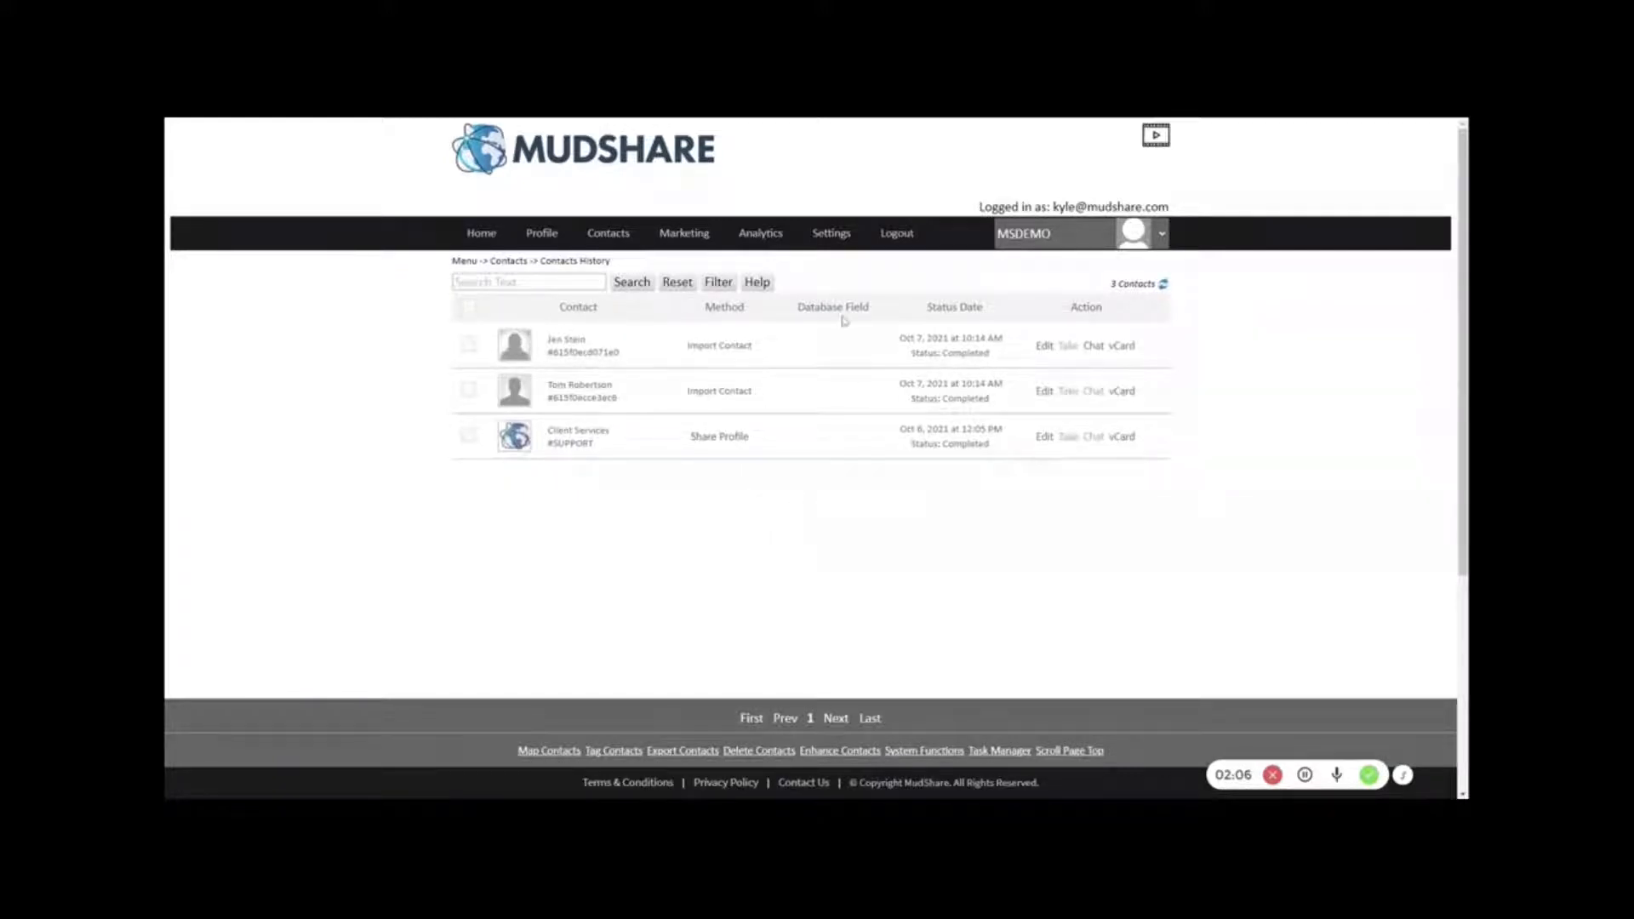
Step: Disable the Edgerton, MO carrier code in the carrier codes list
left_click(831, 234)
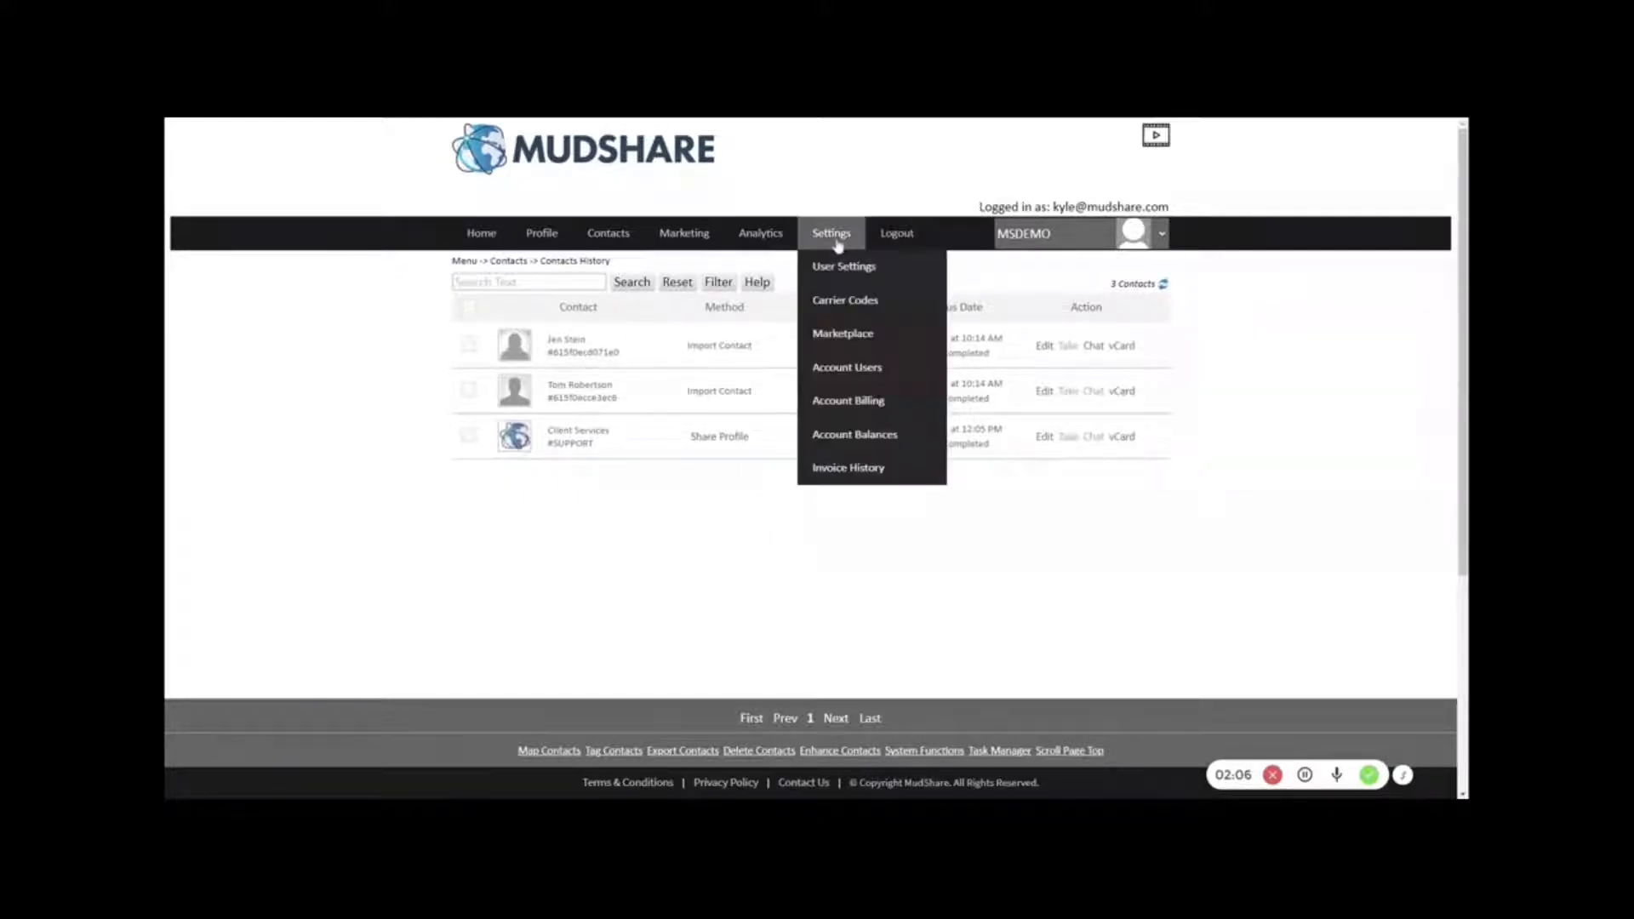
left_click(861, 302)
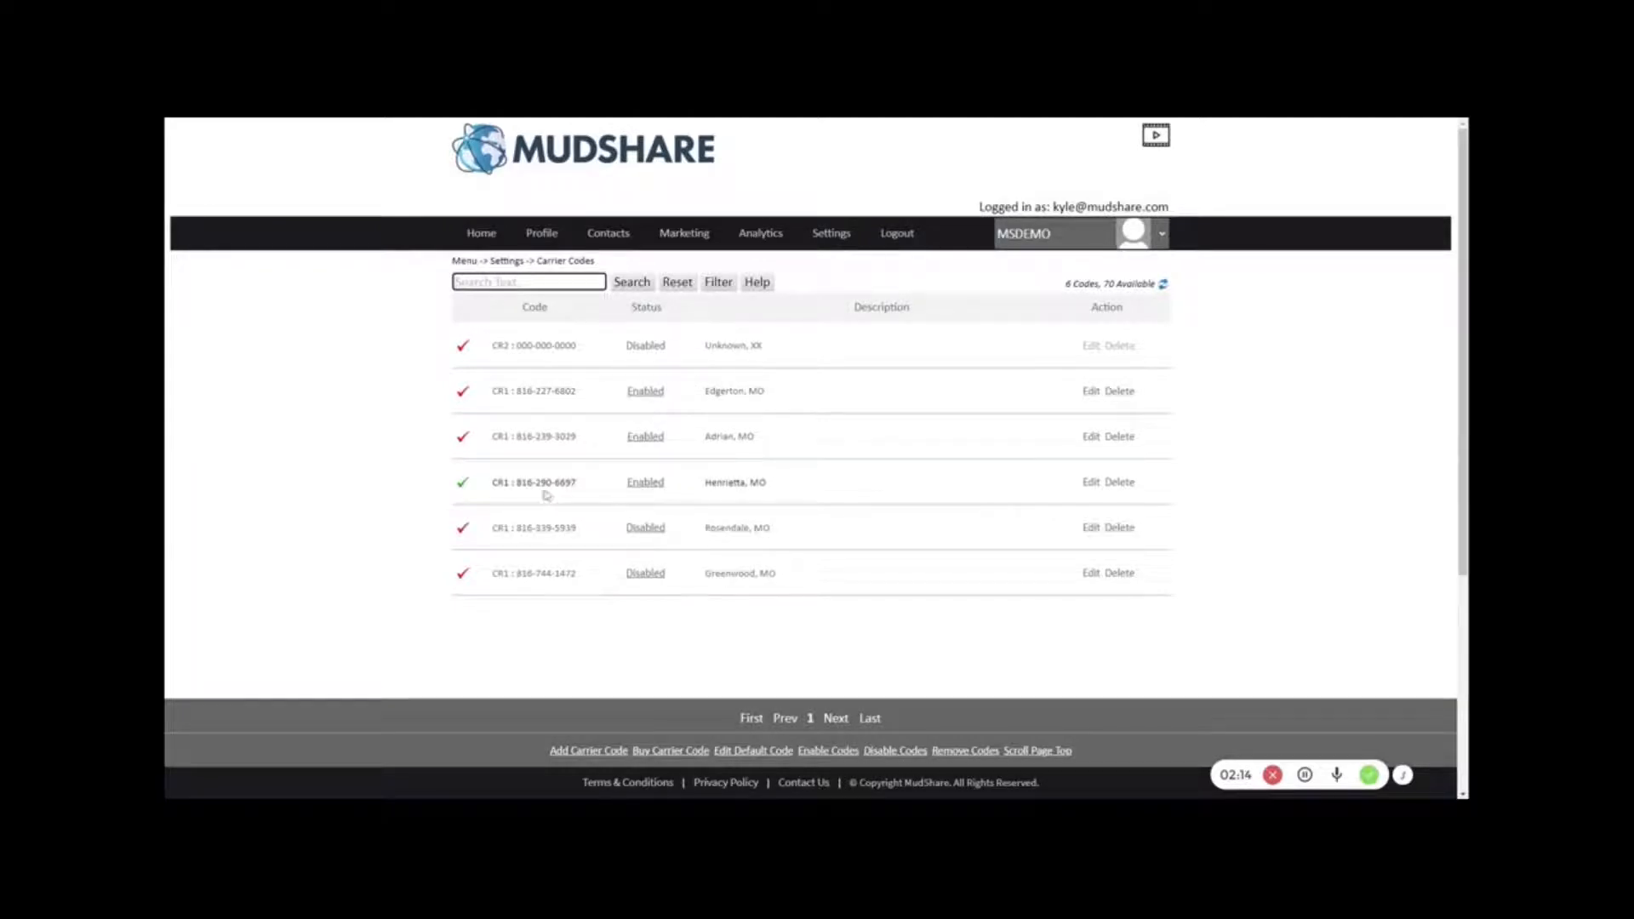
left_click(650, 394)
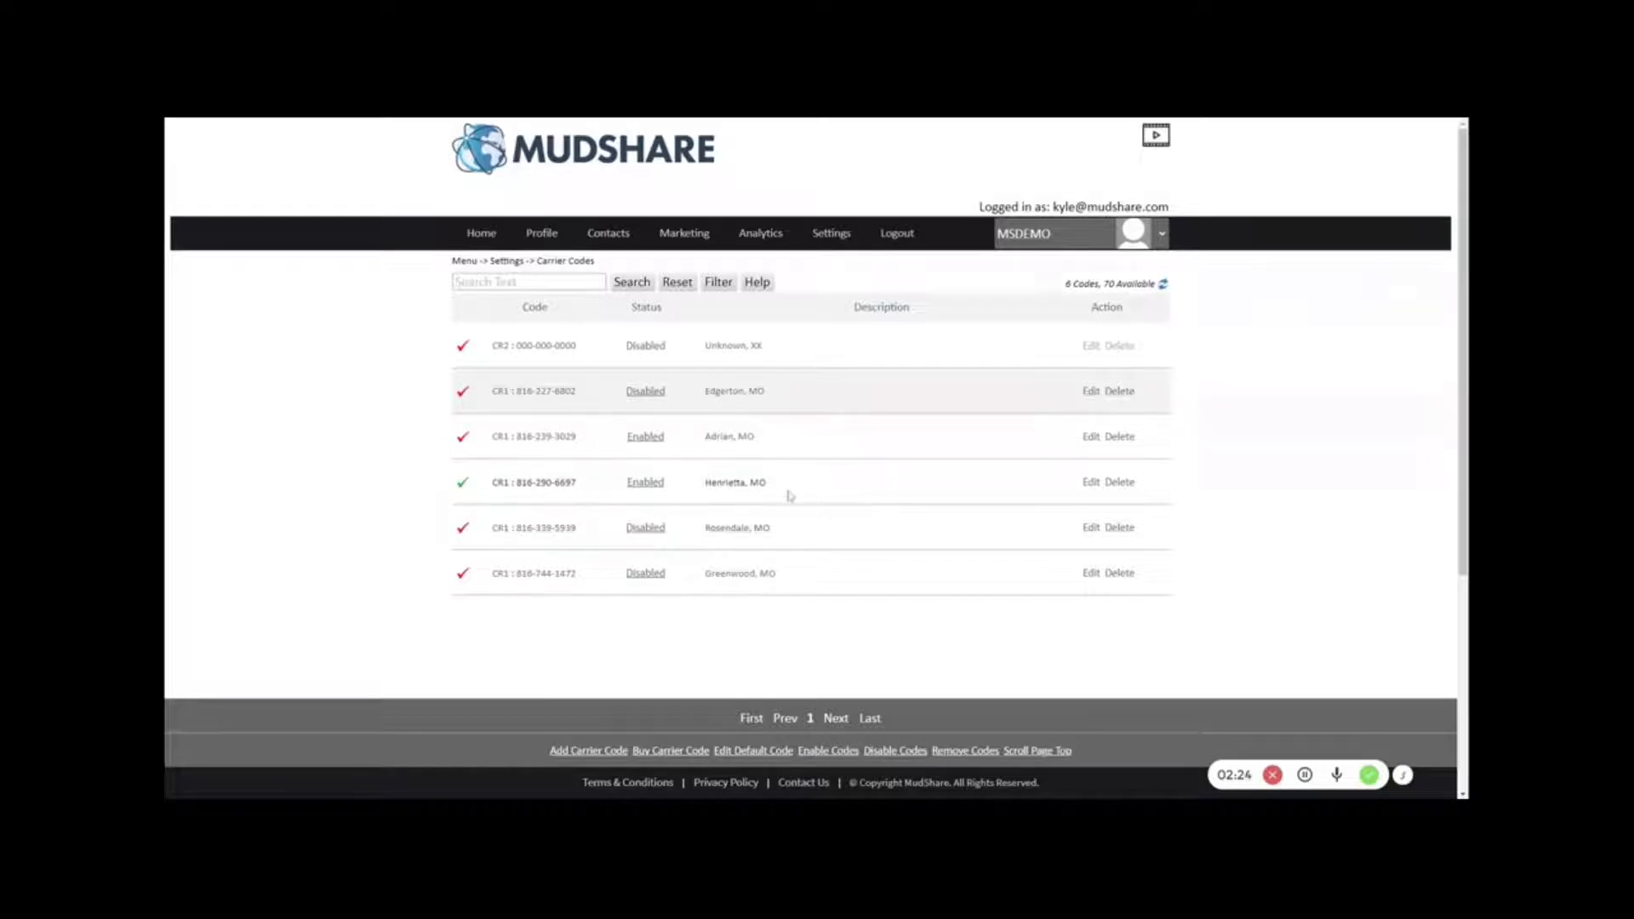
Step: Buy three carrier codes in area code 913 by entering 913,3
left_click(685, 756)
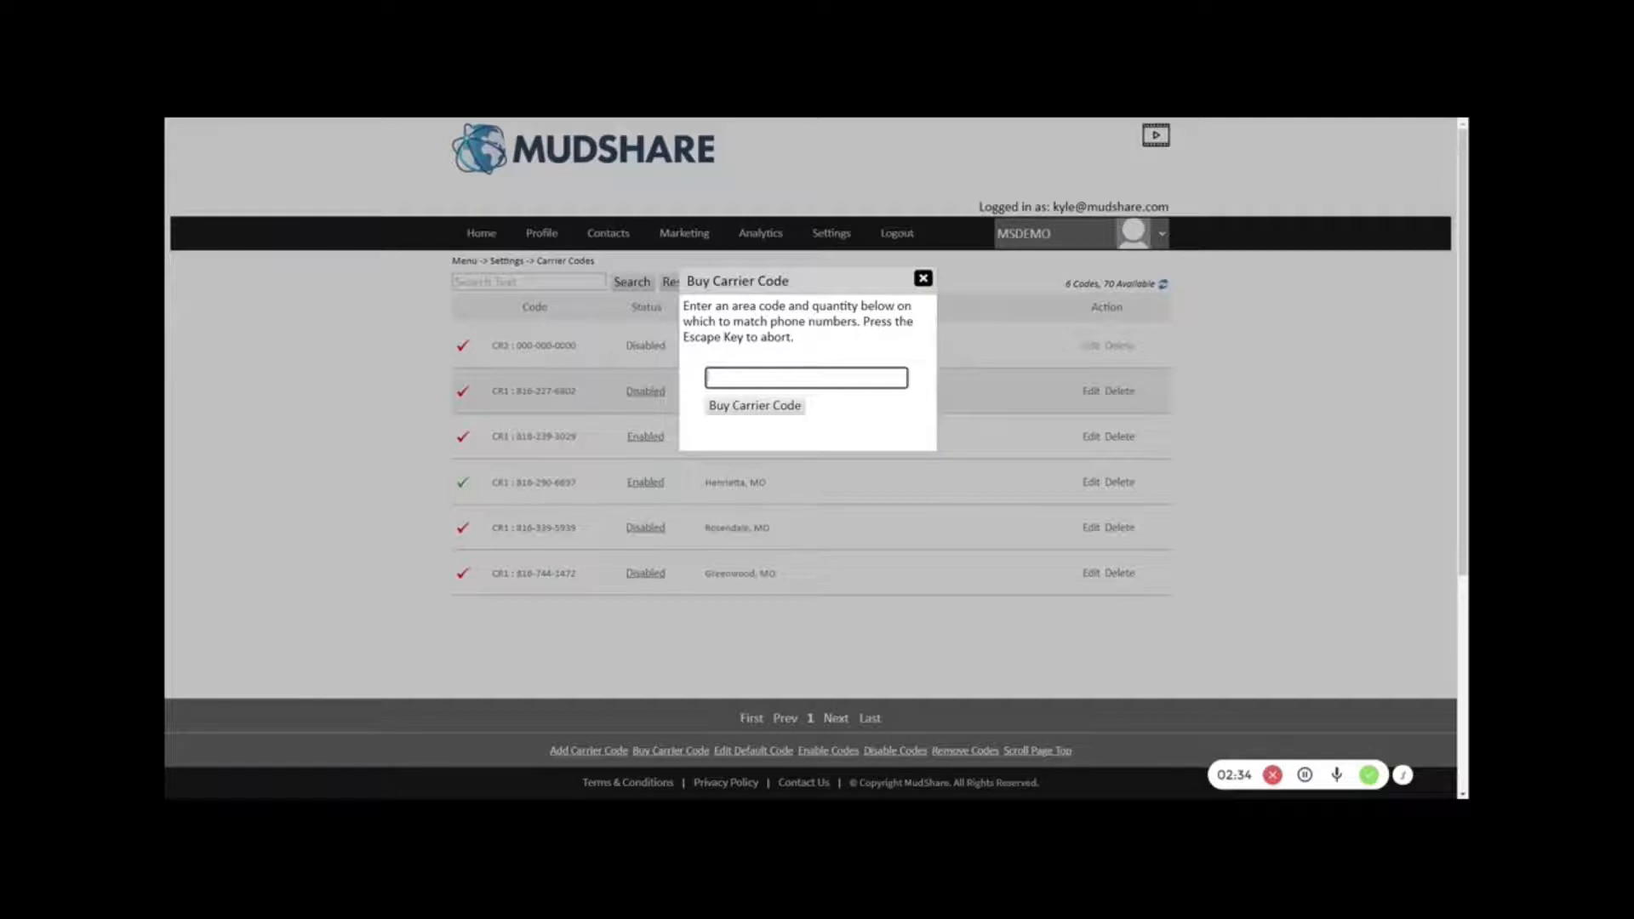
type("913,3")
left_click(758, 406)
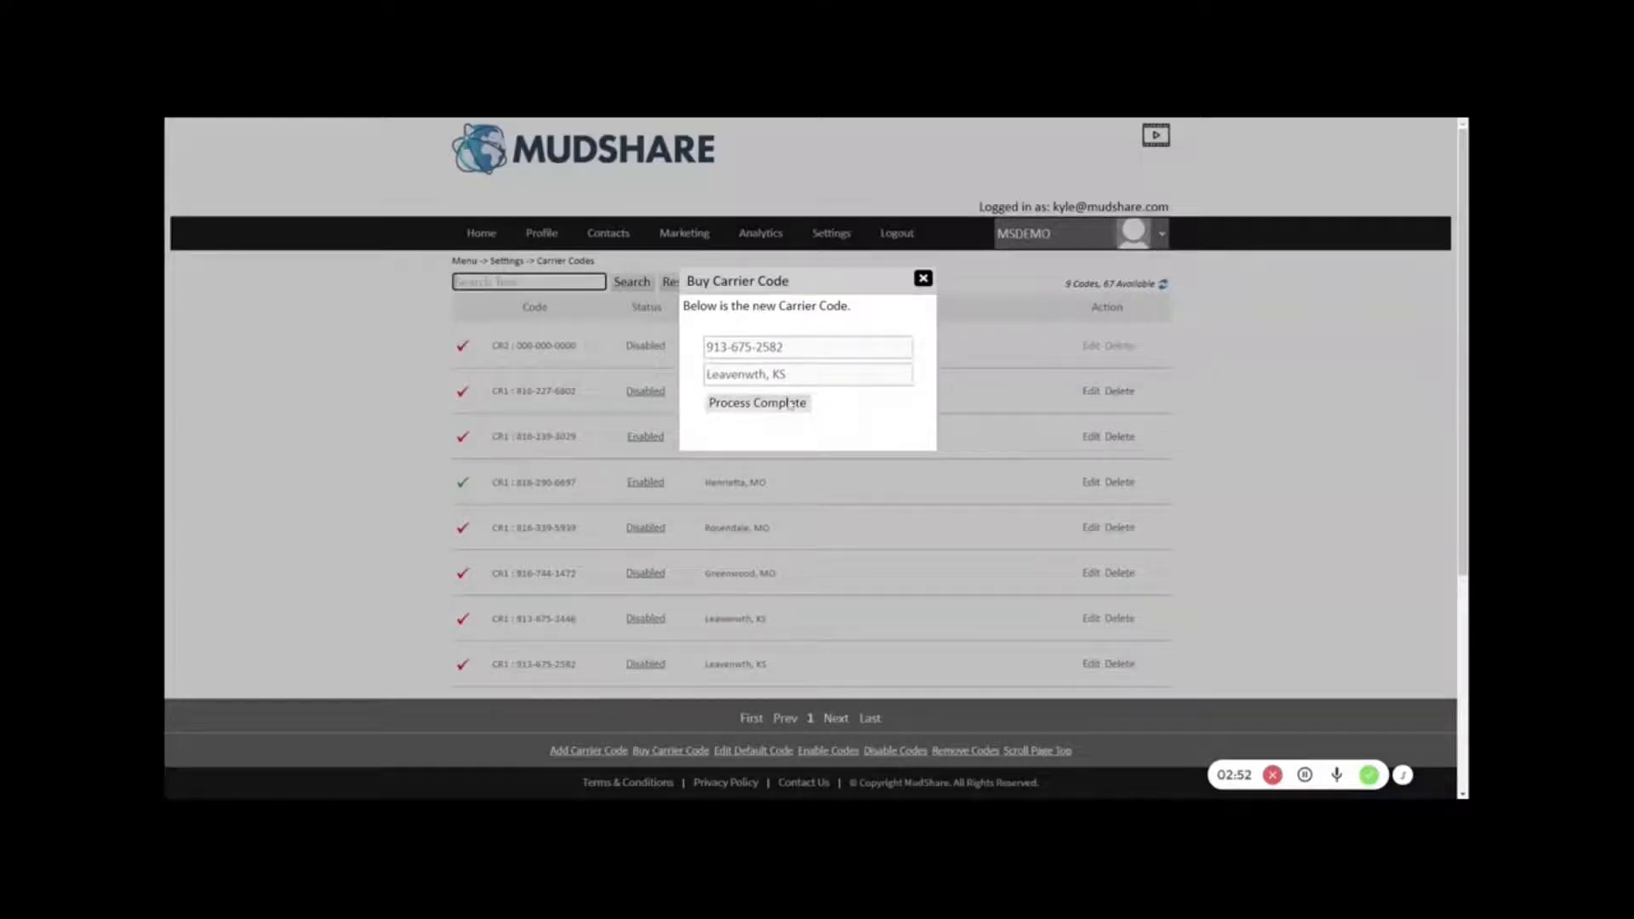
left_click(923, 278)
Step: Enable the three new 913 carrier codes, two for Leavenworth, KS and one for Basehor, KS
scroll(552, 597, "down", 1)
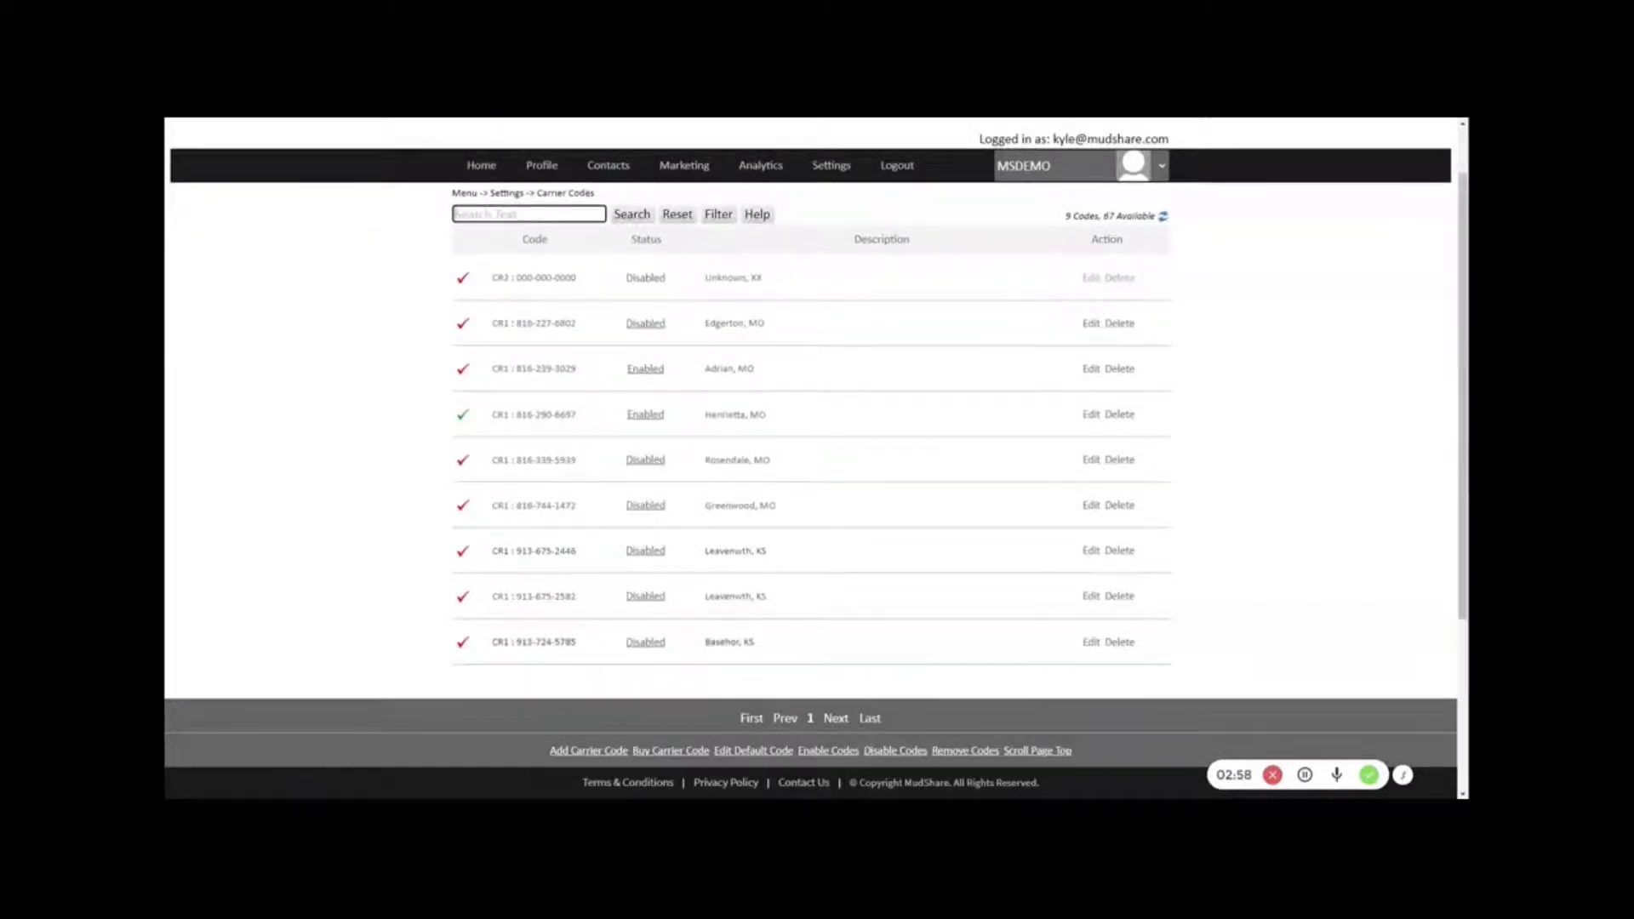
double_click(525, 551)
left_click(528, 552)
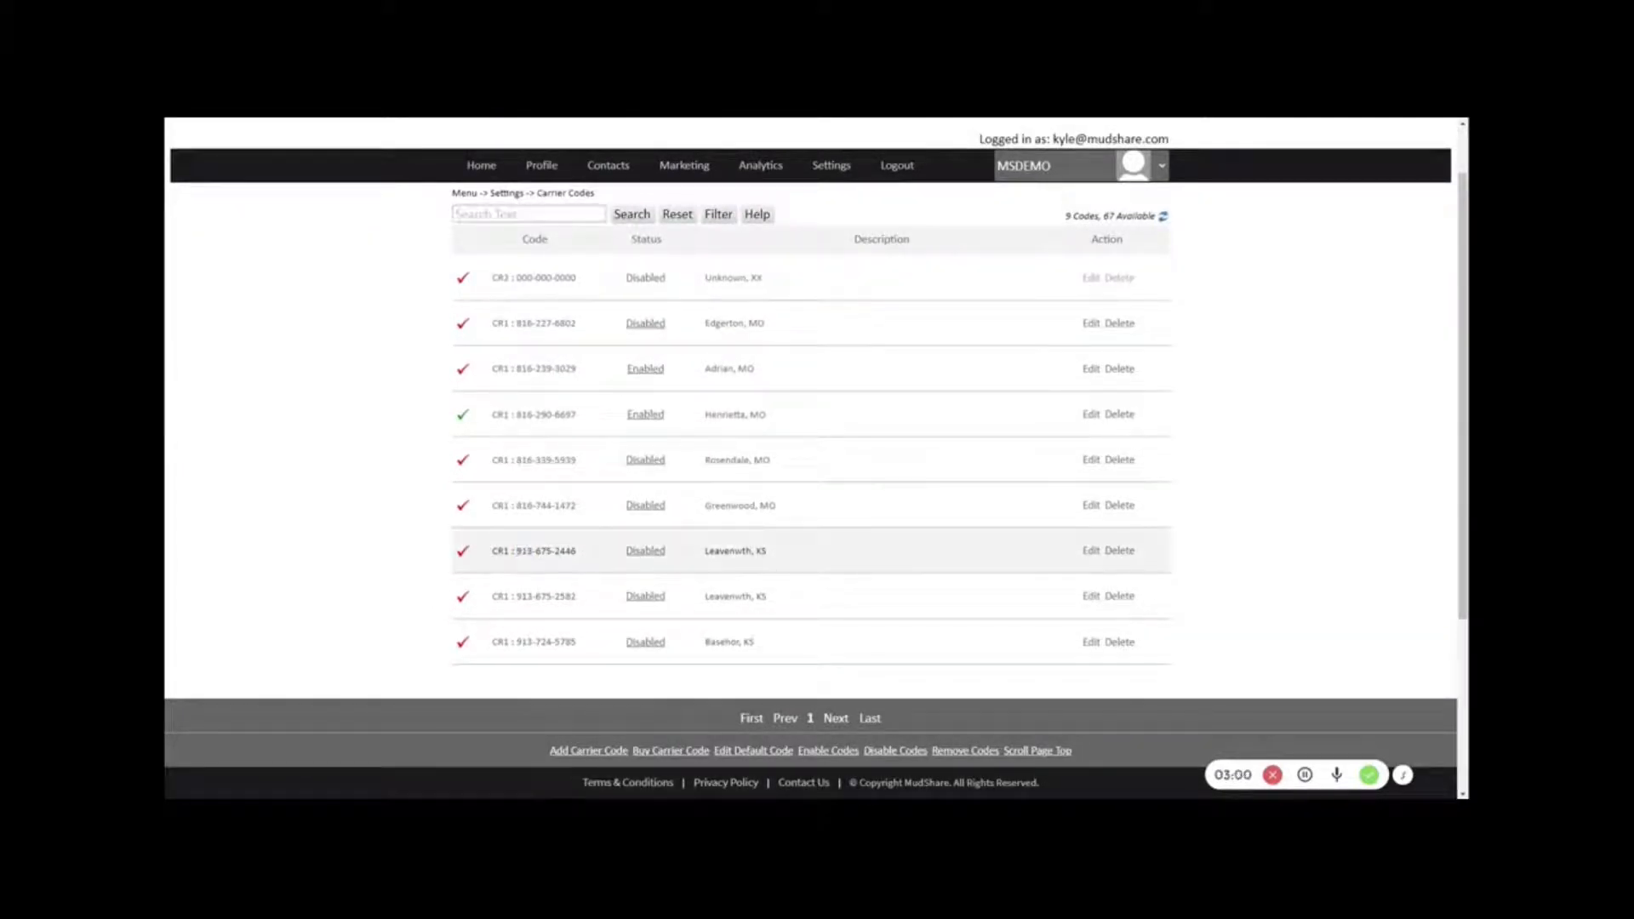
left_click(646, 552)
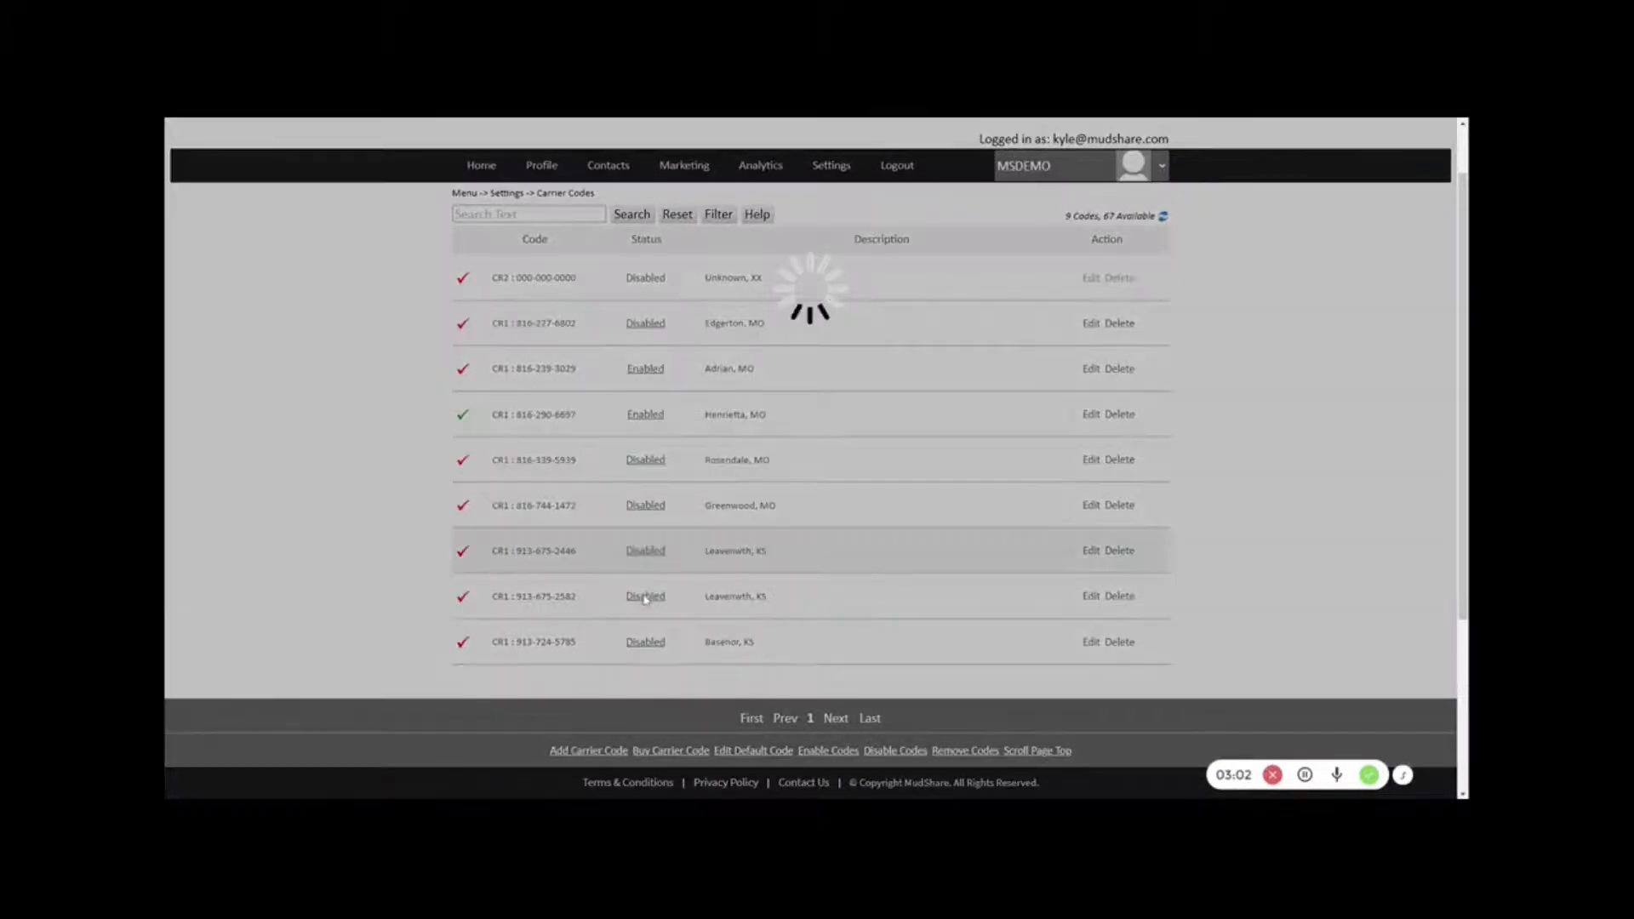
left_click(646, 598)
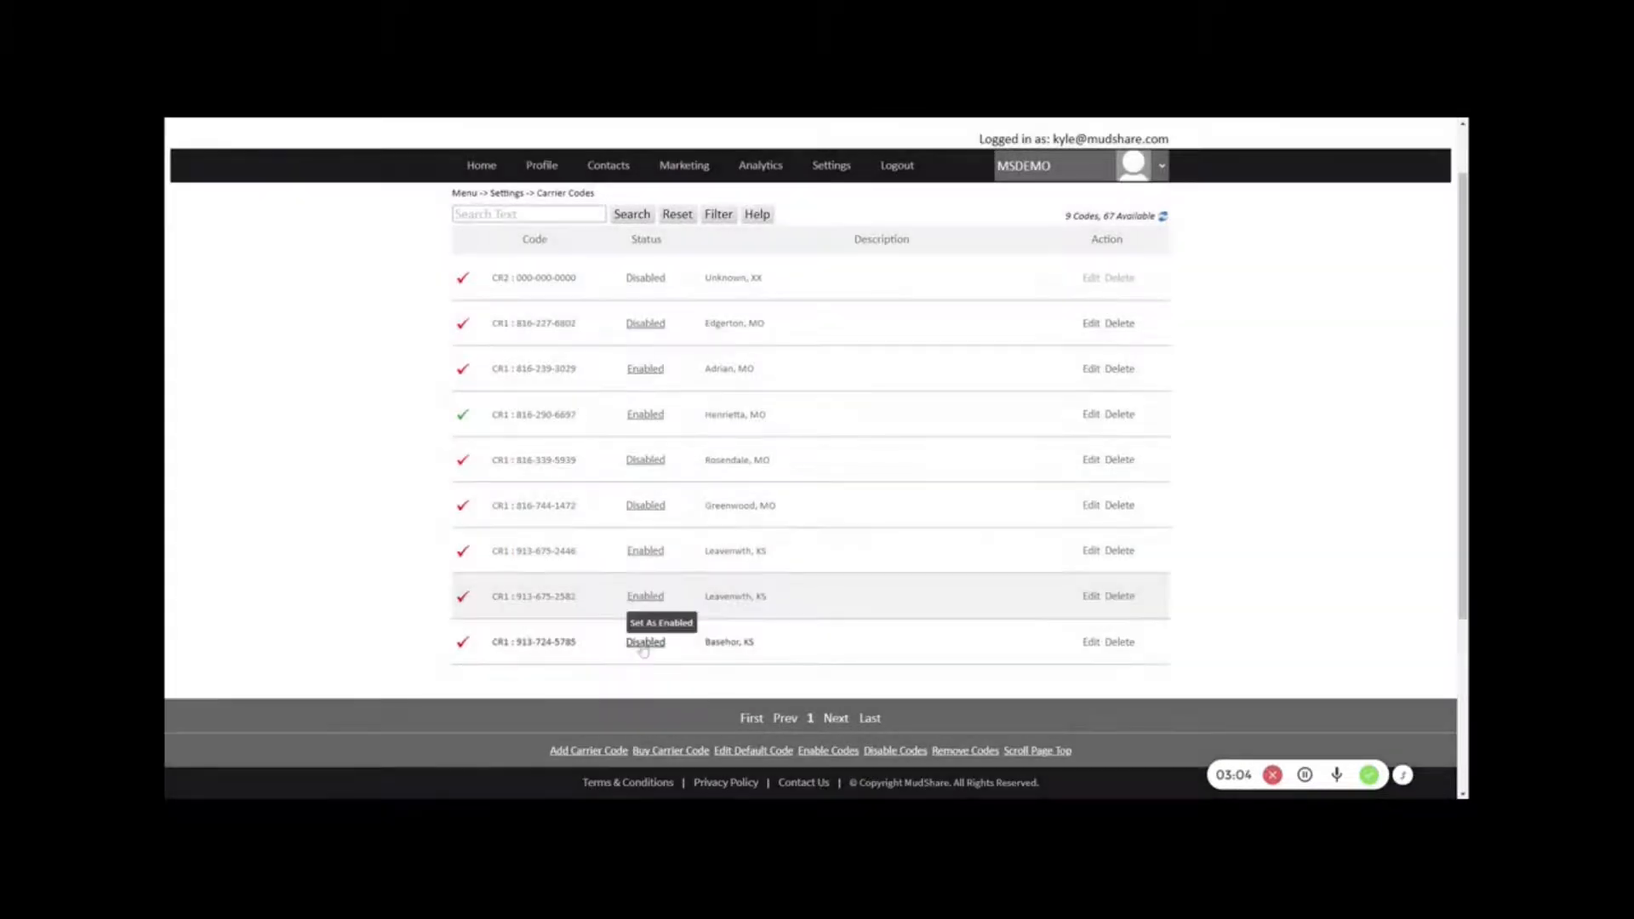
left_click(645, 643)
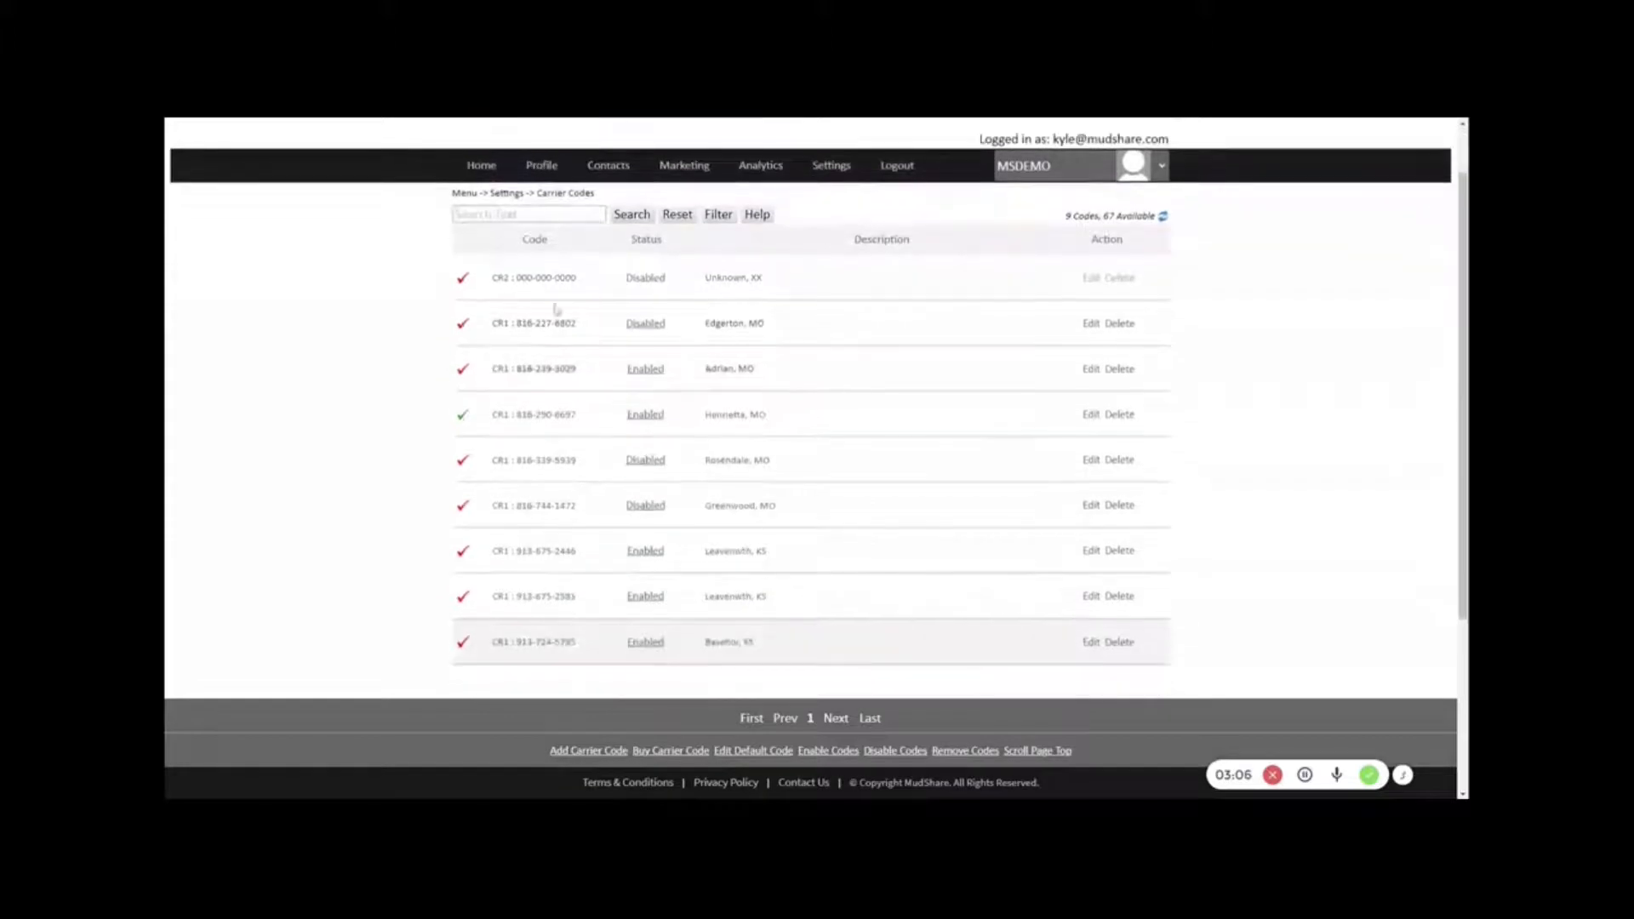
scroll(864, 327, "up", 2)
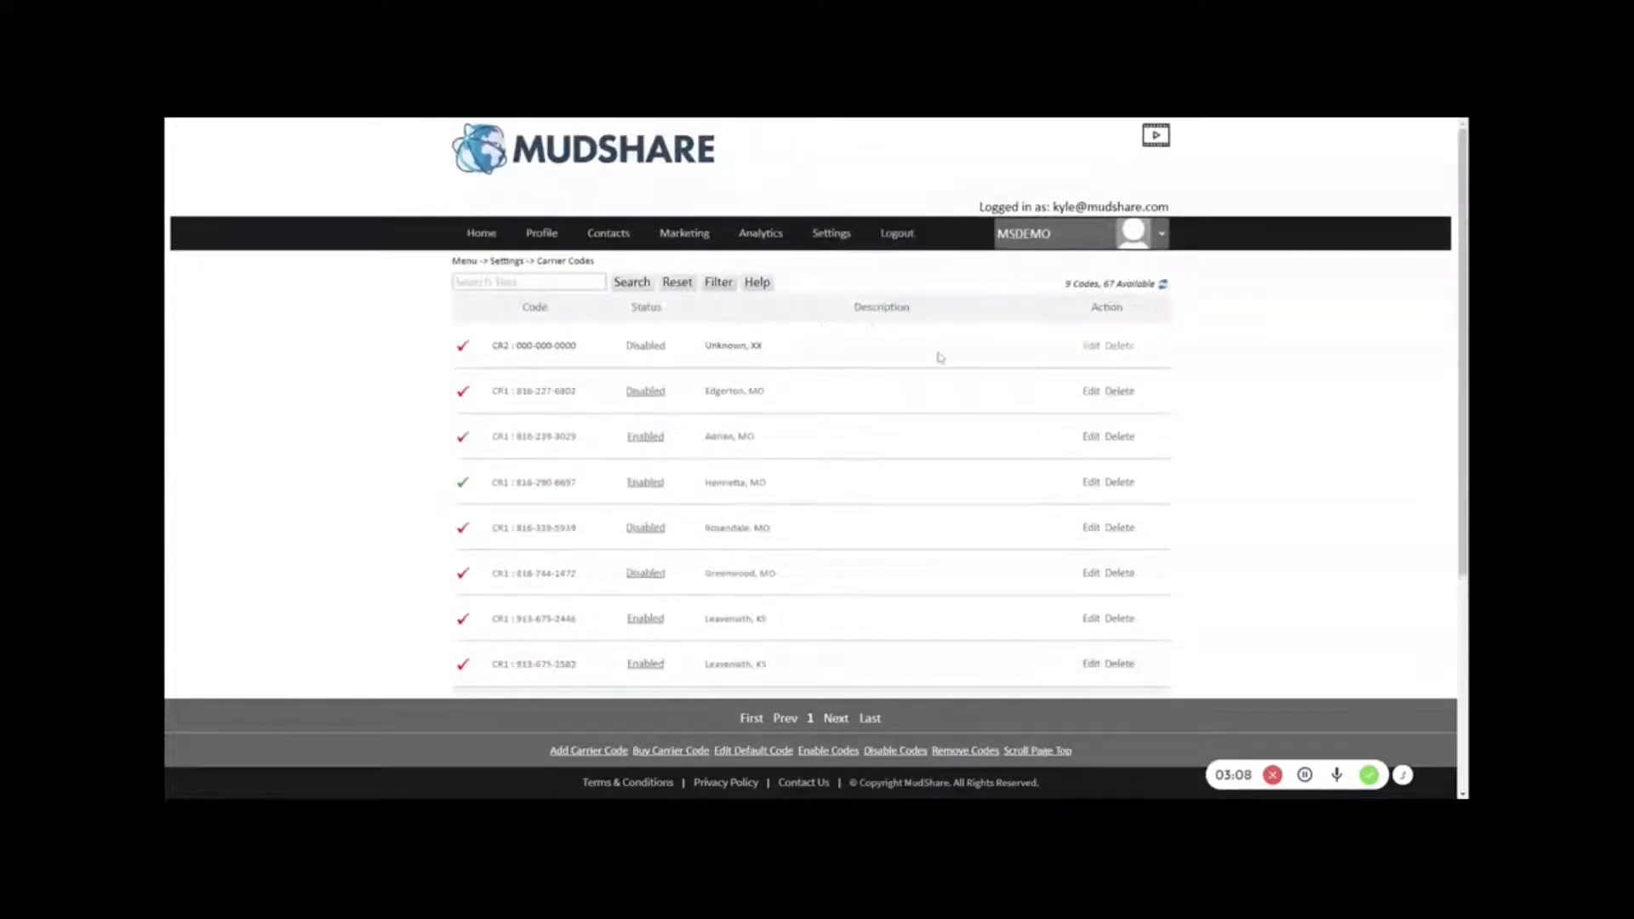
scroll(940, 358, "down", 2)
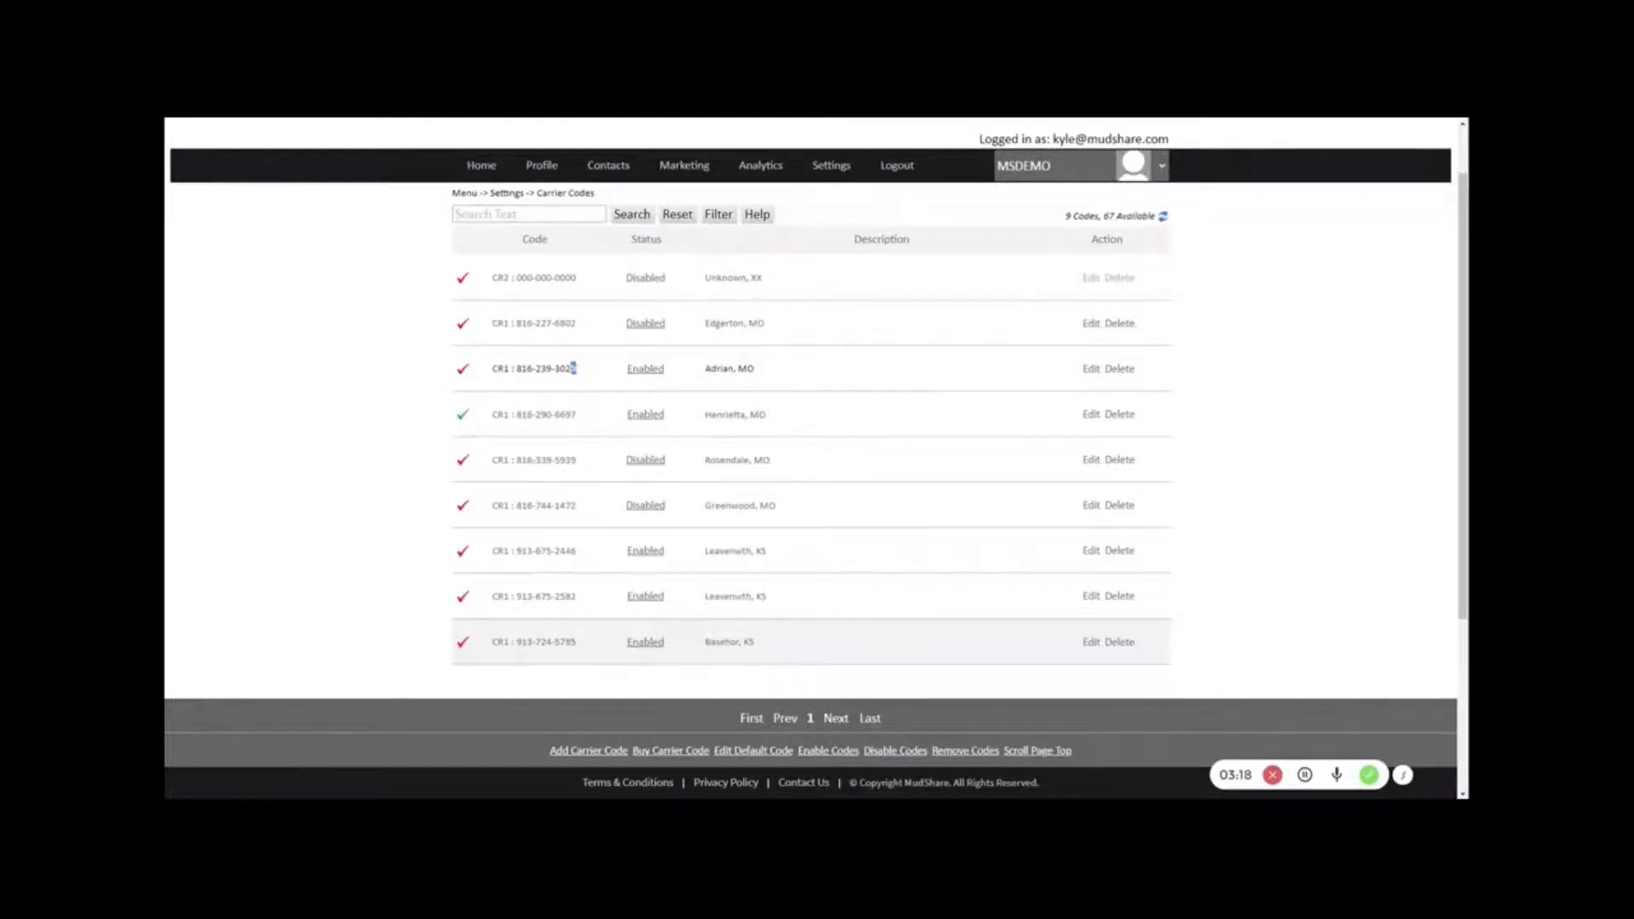
left_click_drag(576, 368, 514, 370)
left_click(674, 372)
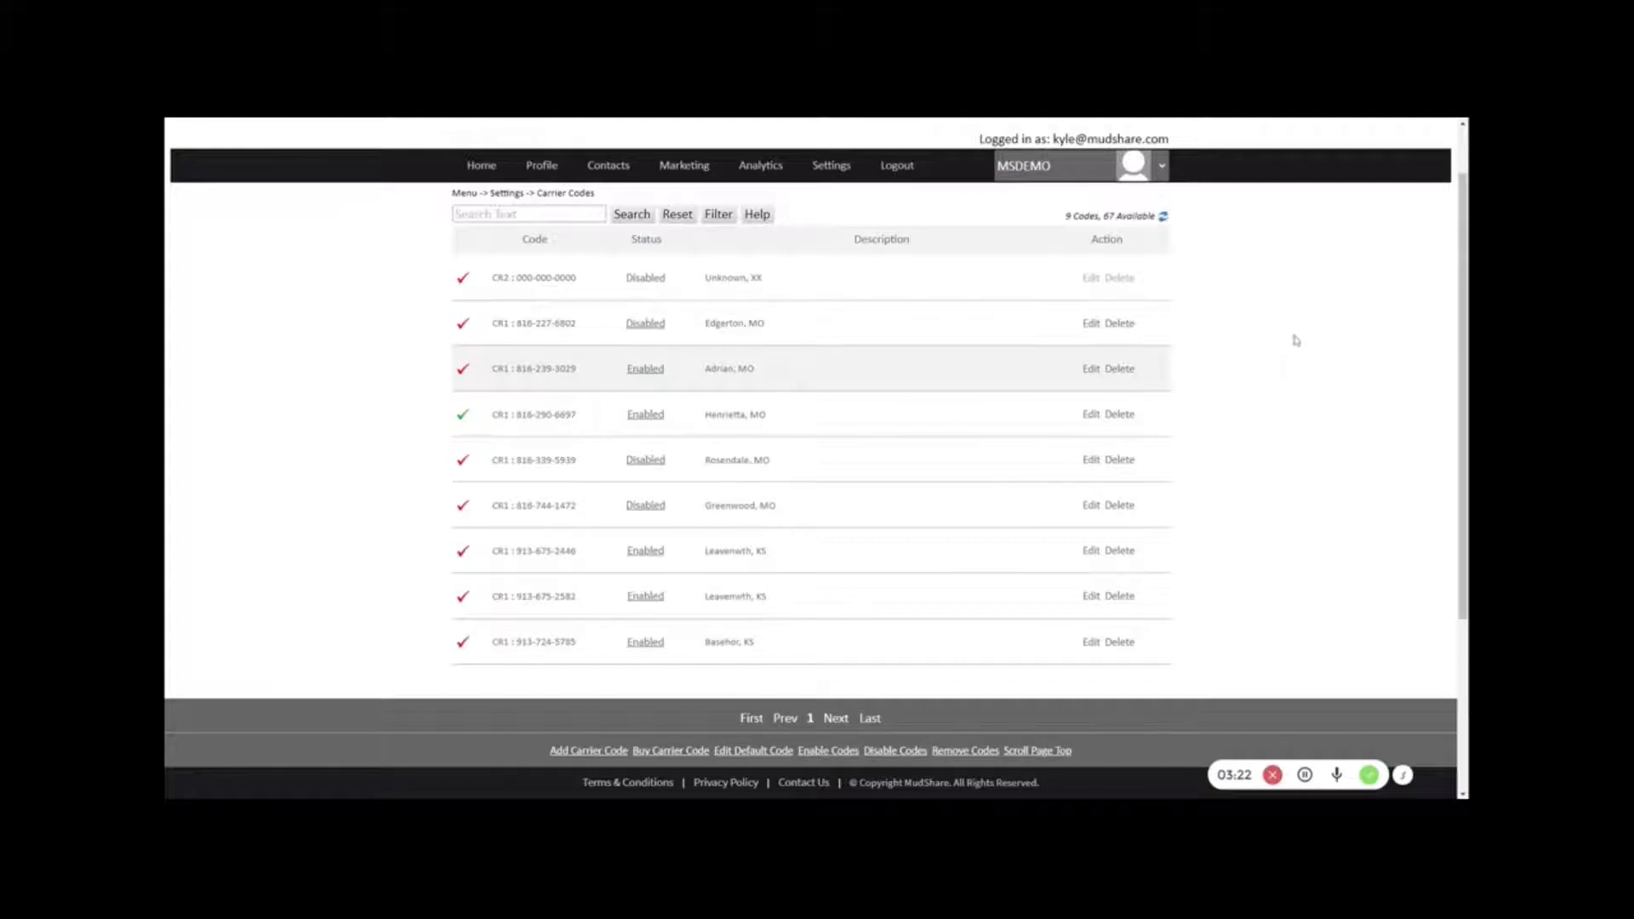
scroll(1295, 341, "up", 1)
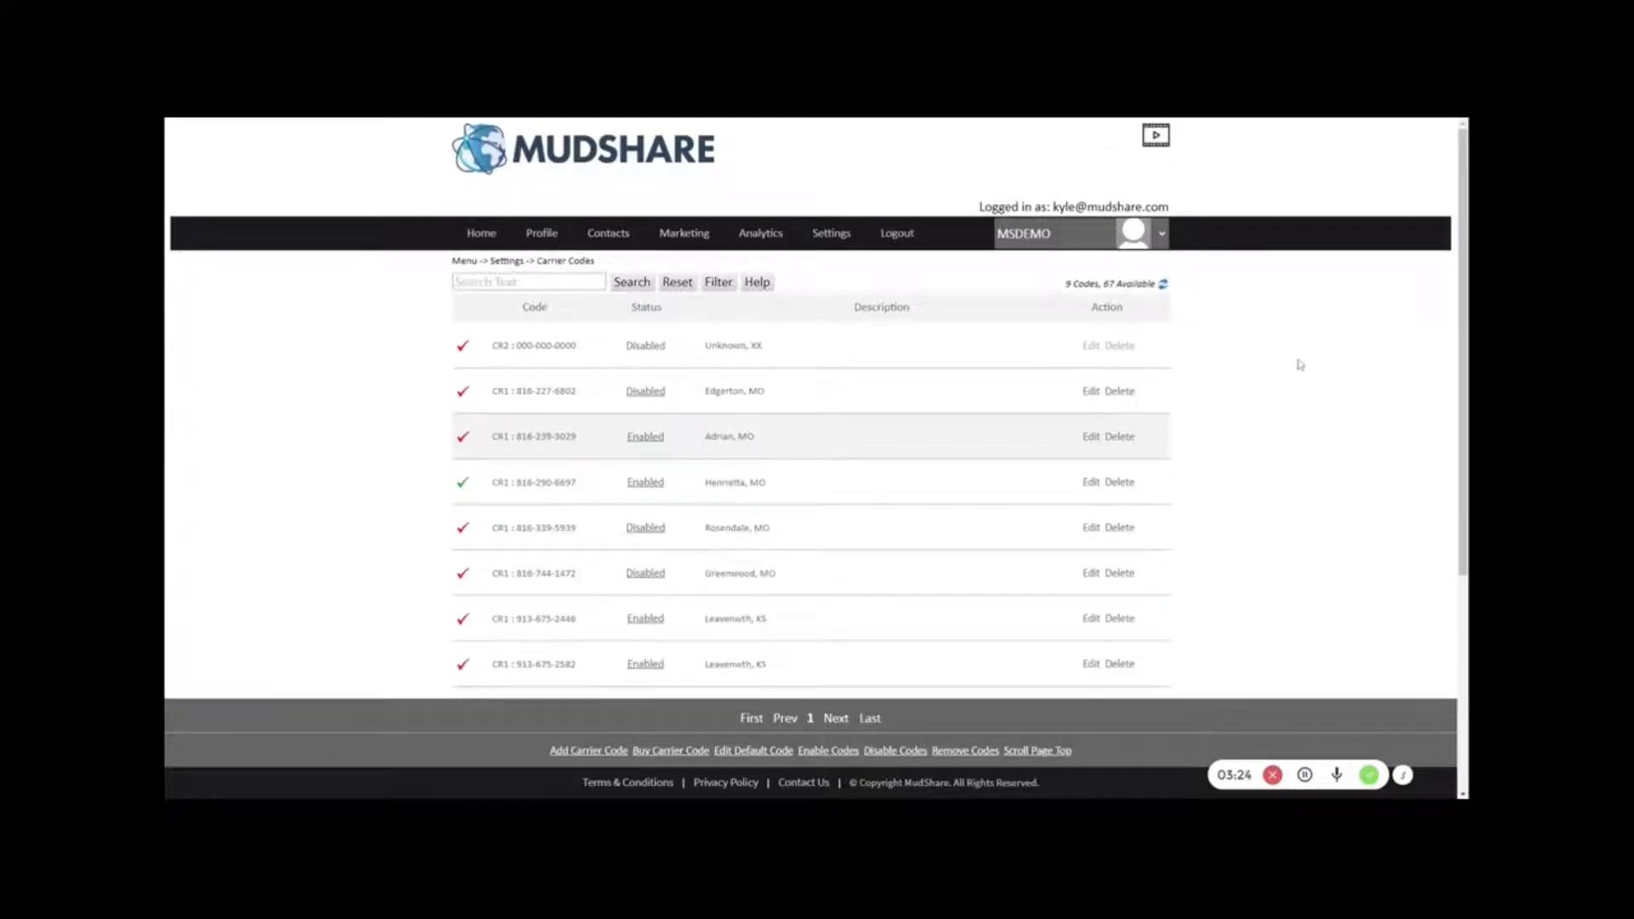
scroll(1300, 365, "down", 1)
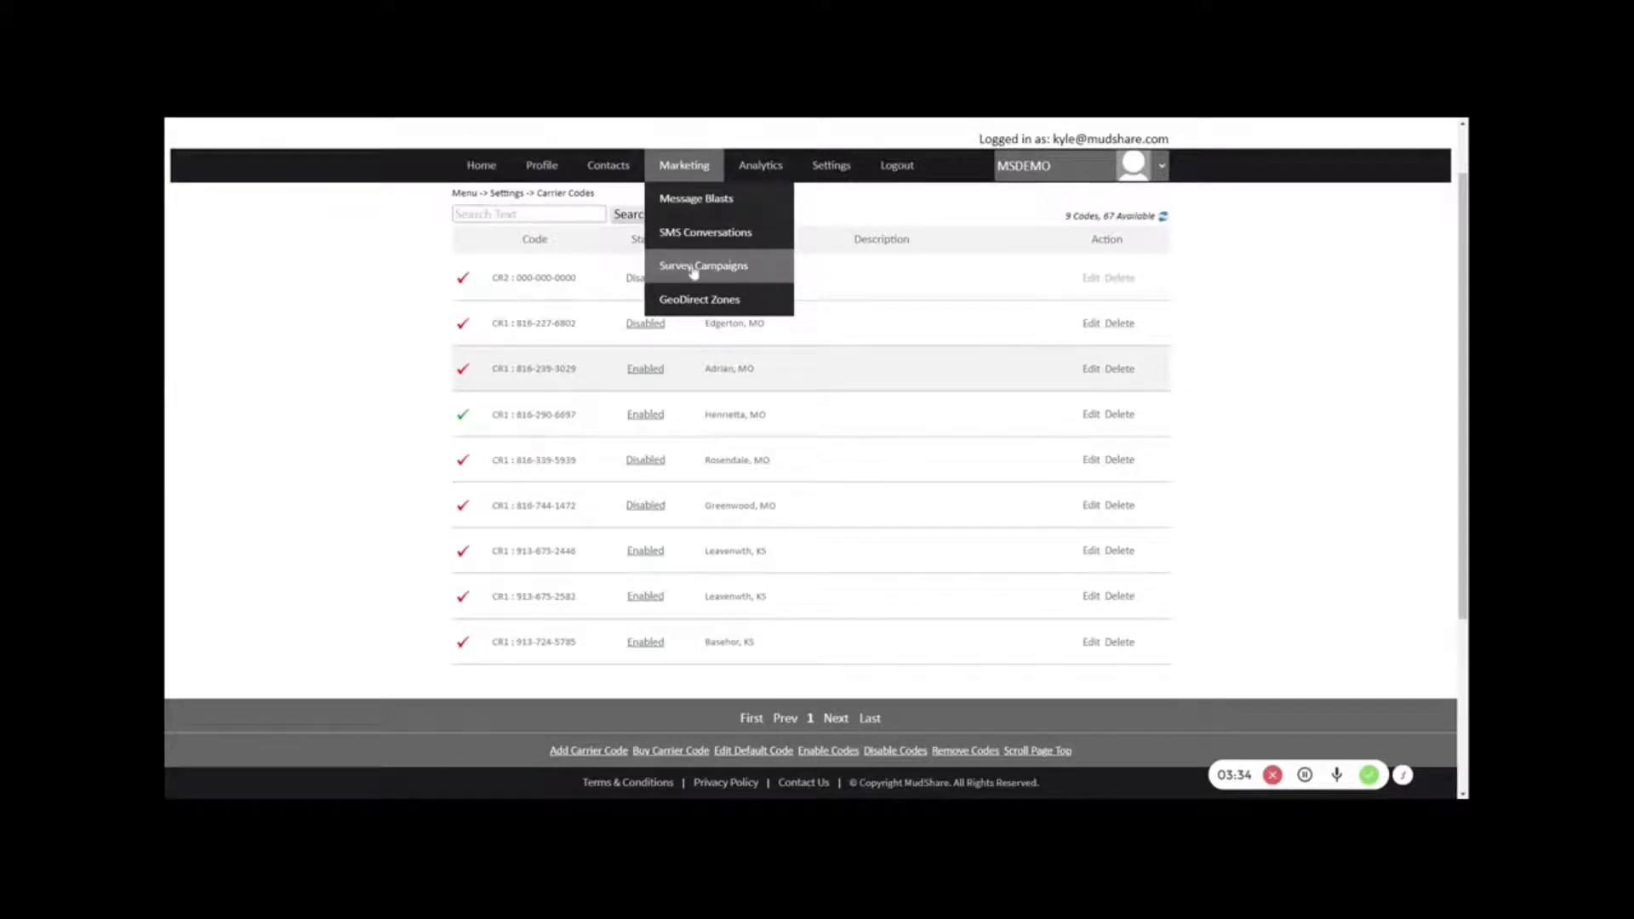
Step: Start a new survey campaign named KC Airport SMS 8 with type Live Message Blast and tag mudsharedemo.xlsx
left_click(749, 272)
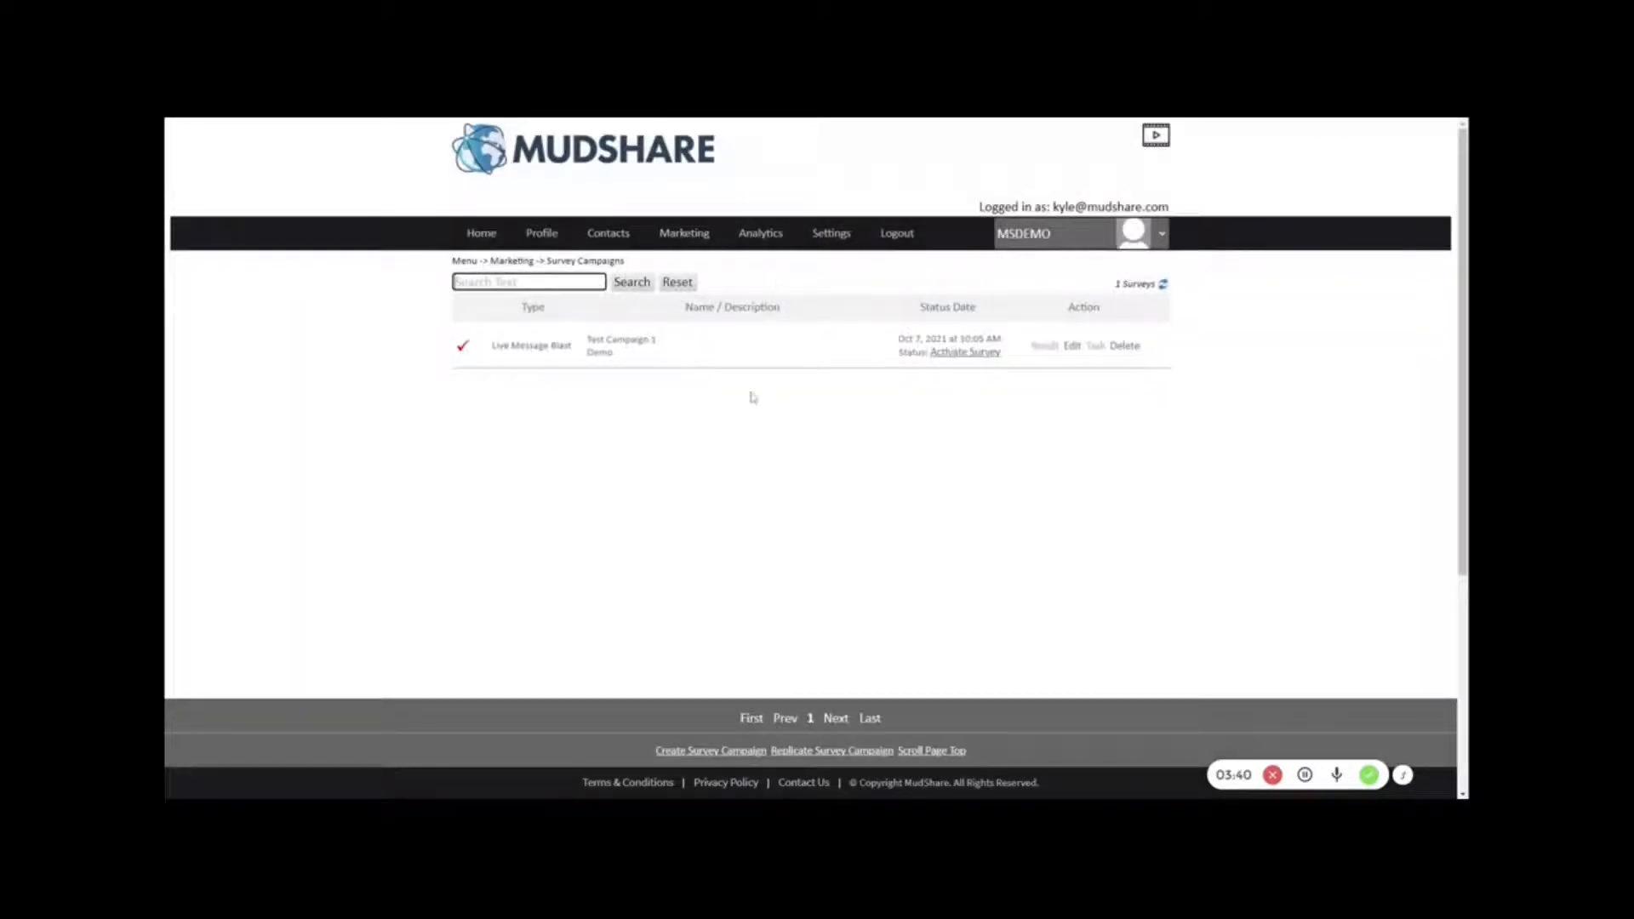
left_click(713, 752)
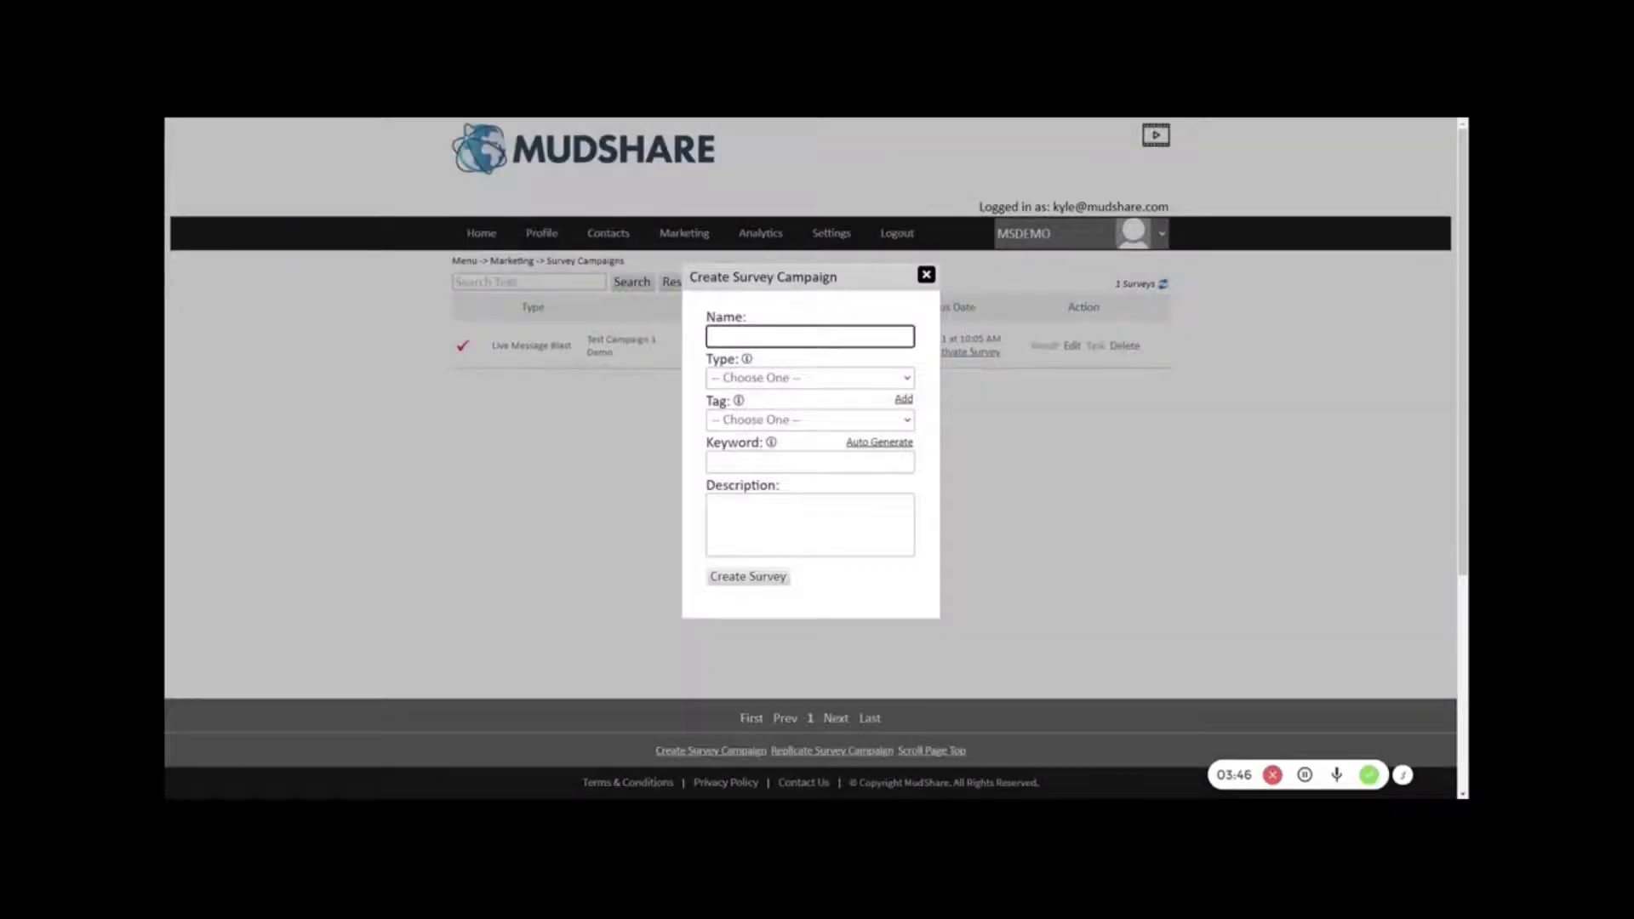
type("KC Airport SMS 8")
left_click(835, 312)
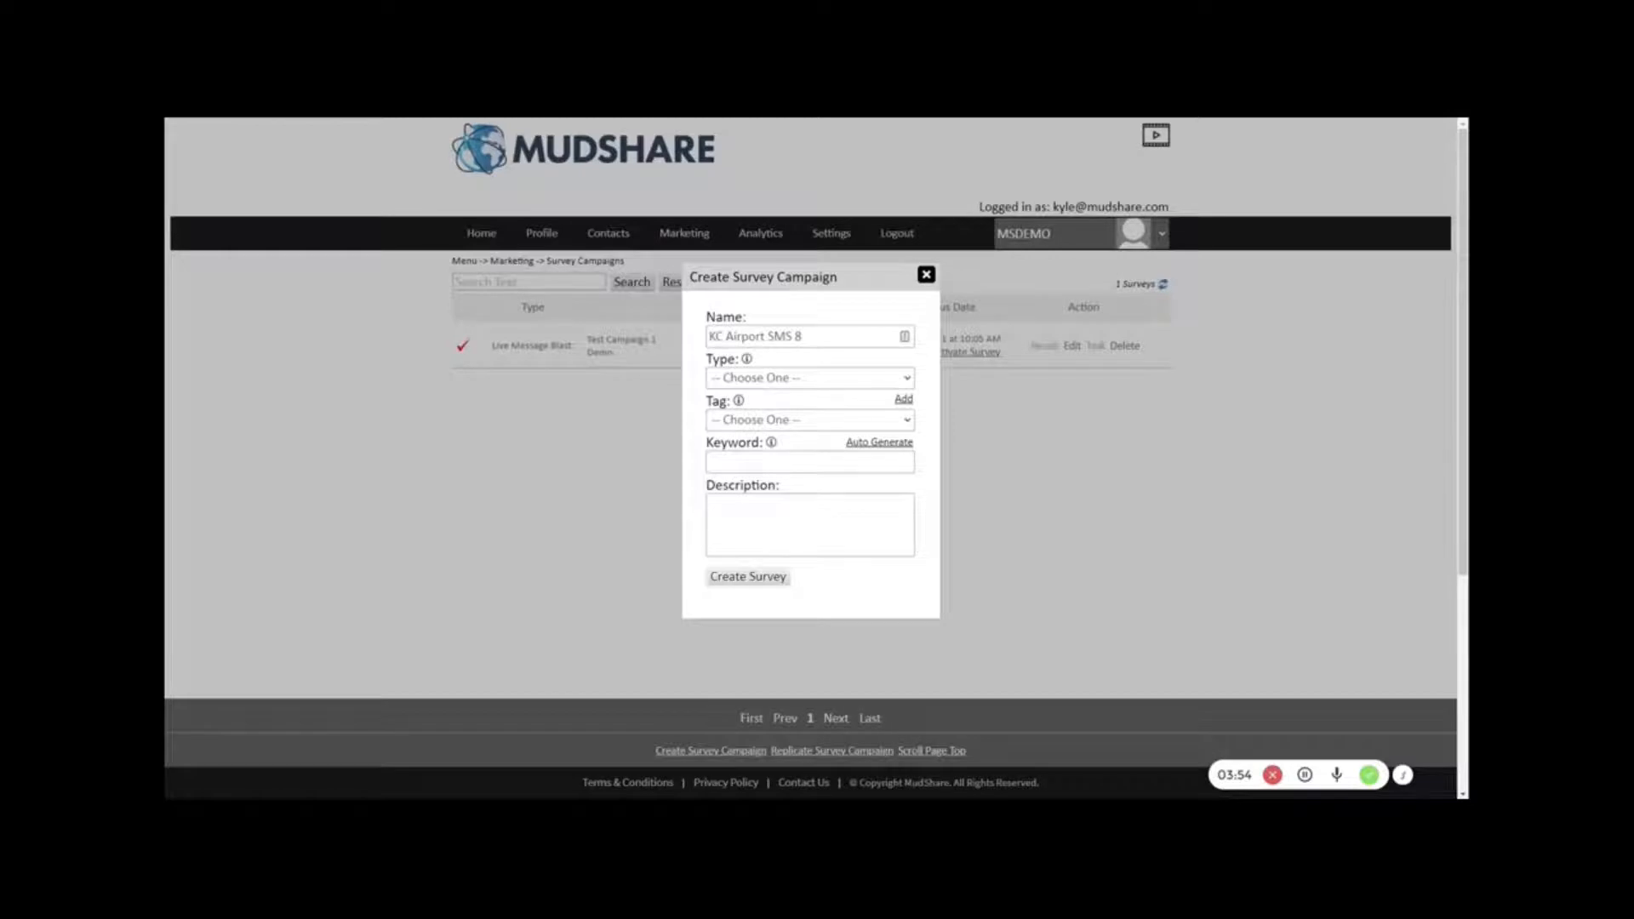
left_click(766, 419)
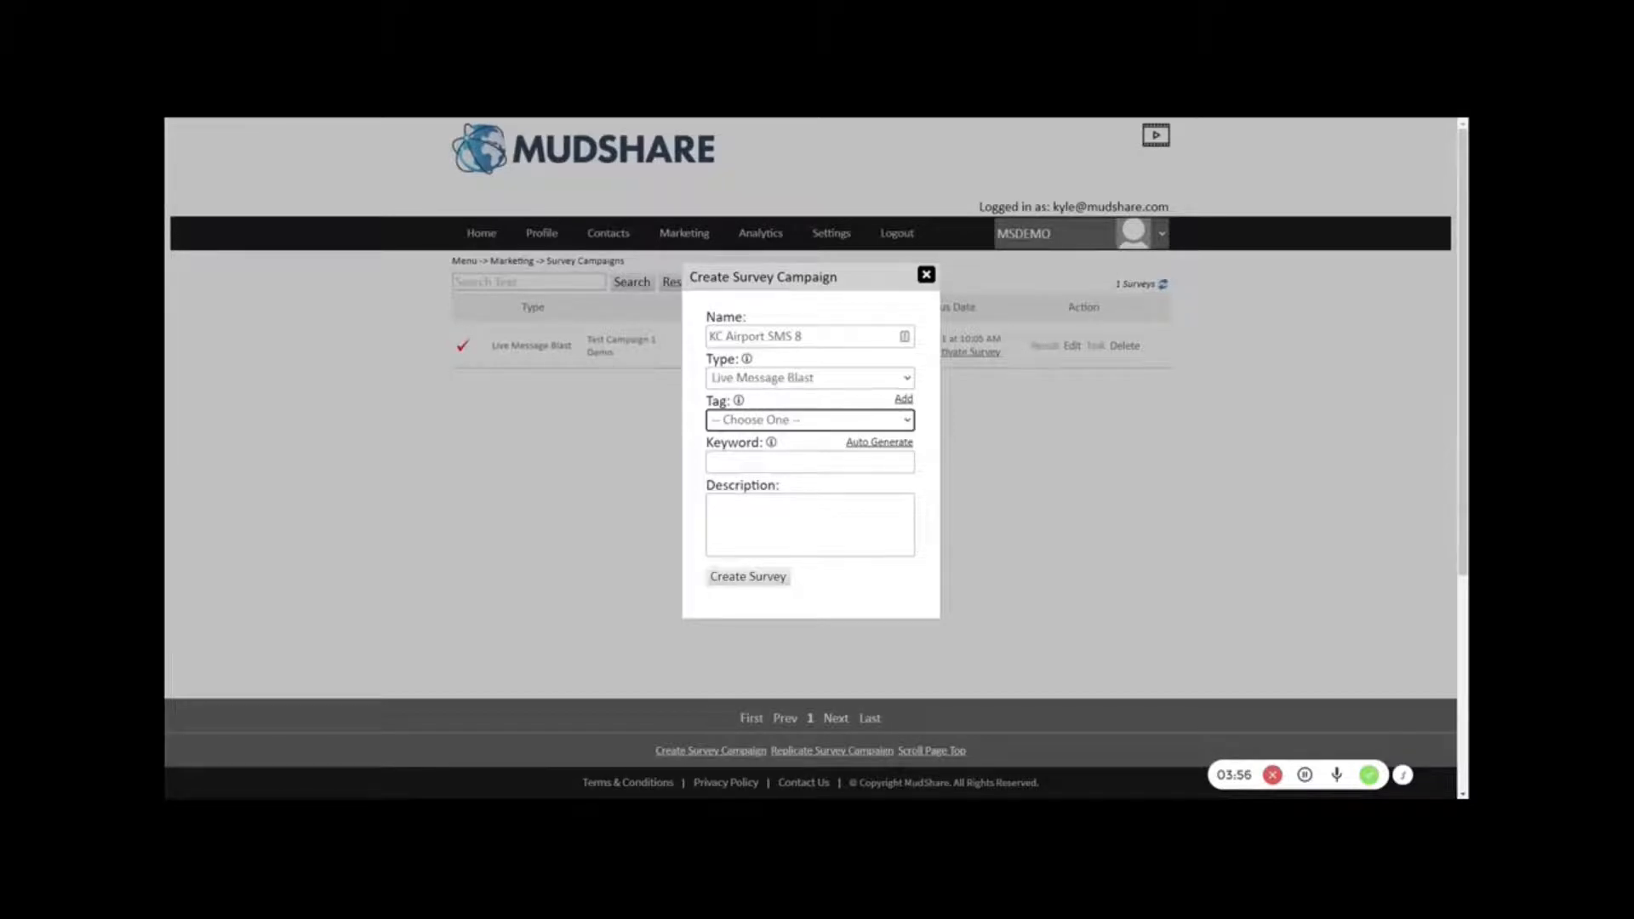
left_click(824, 424)
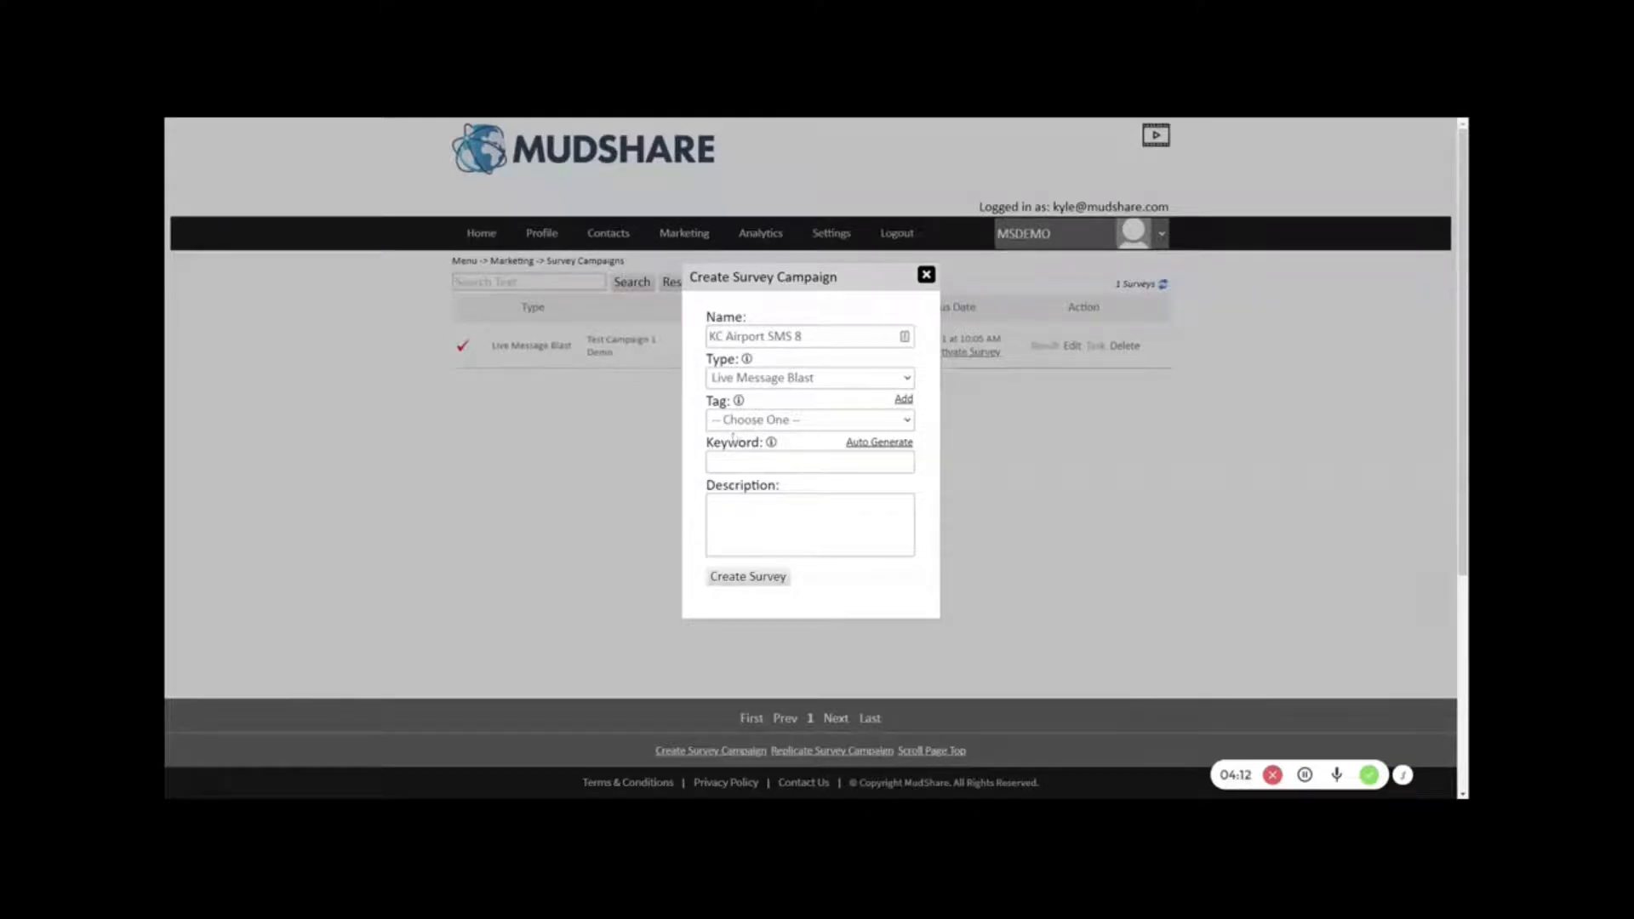
left_click(766, 420)
left_click(771, 478)
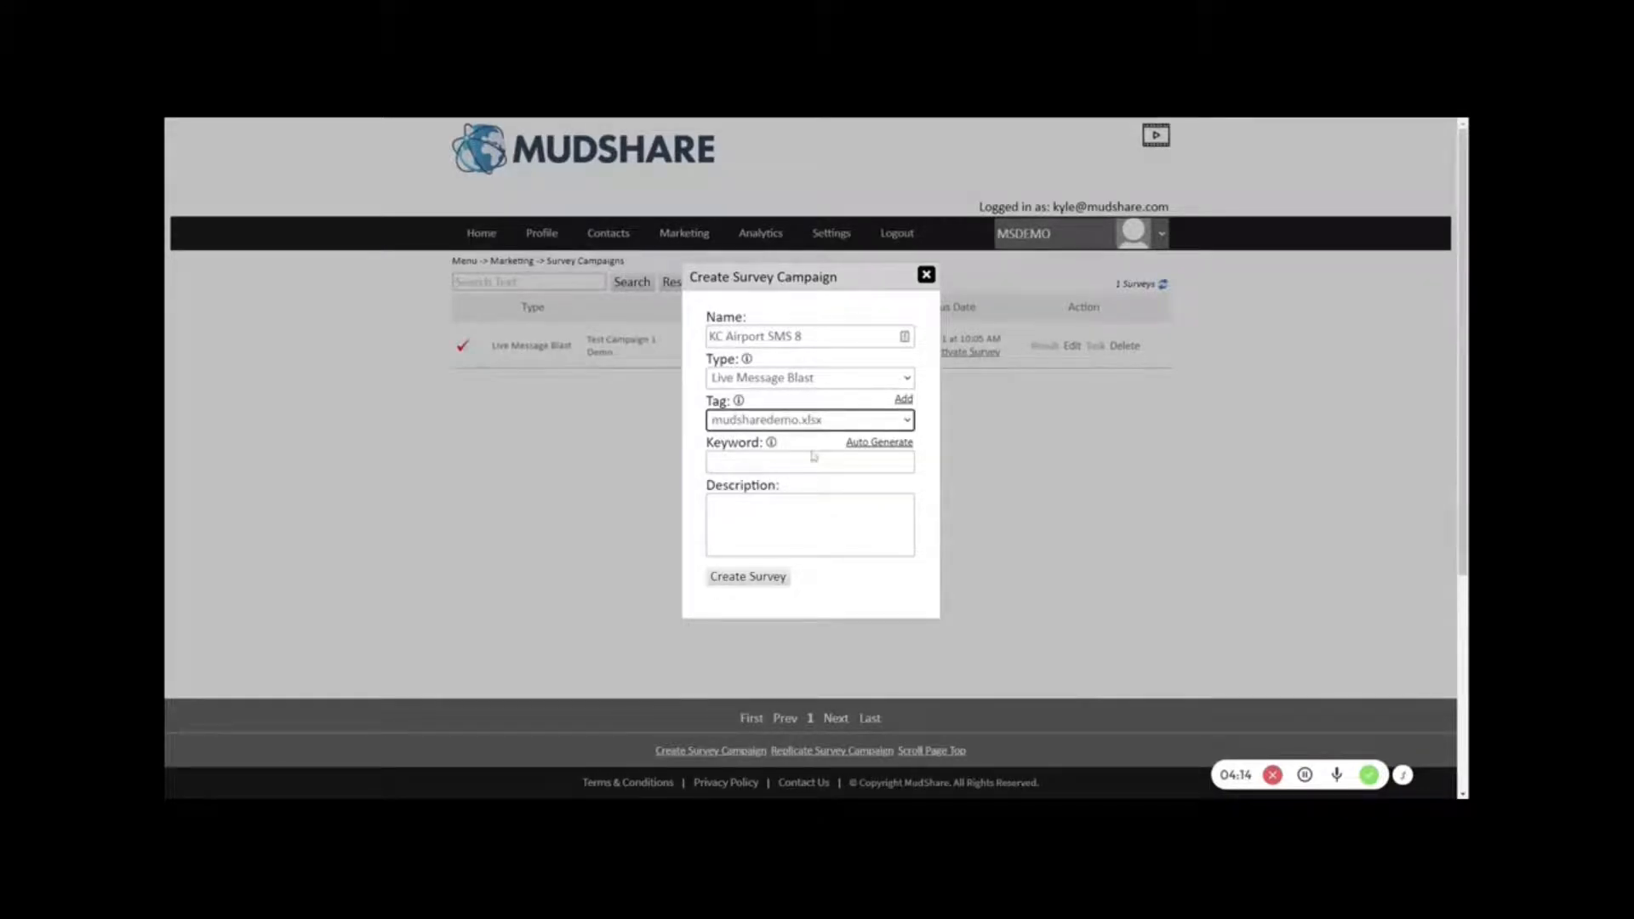
Step: Auto-generate the campaign keyword, enter the description KC Airport SMS 8, and create the survey
left_click(863, 444)
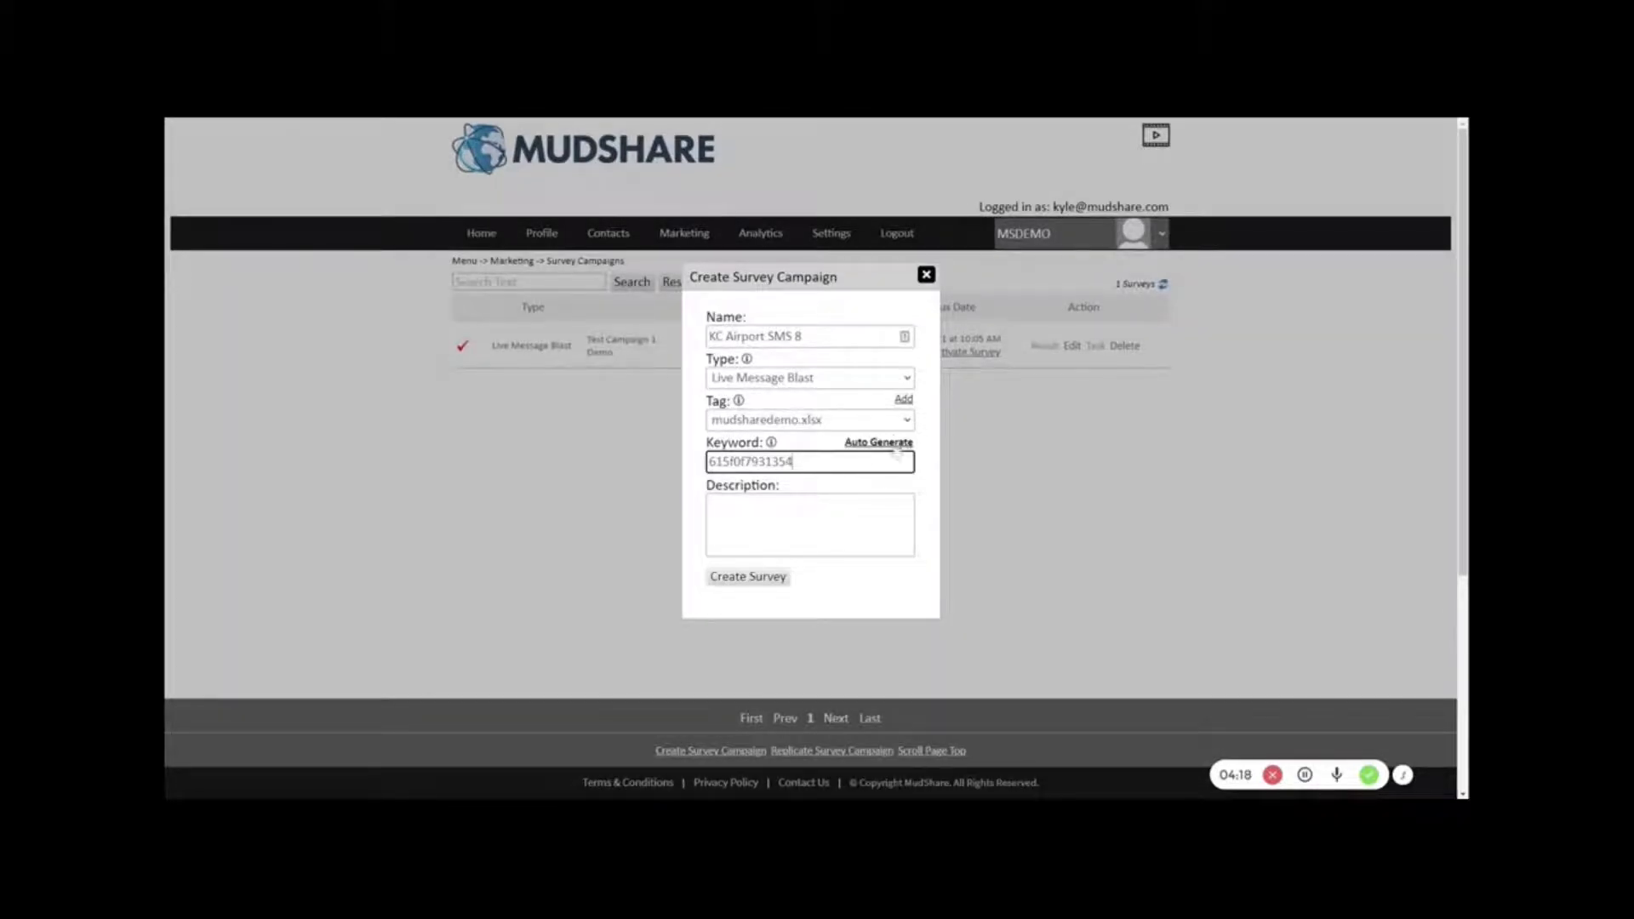
key("Tab")
type("KC Airport SMS 8")
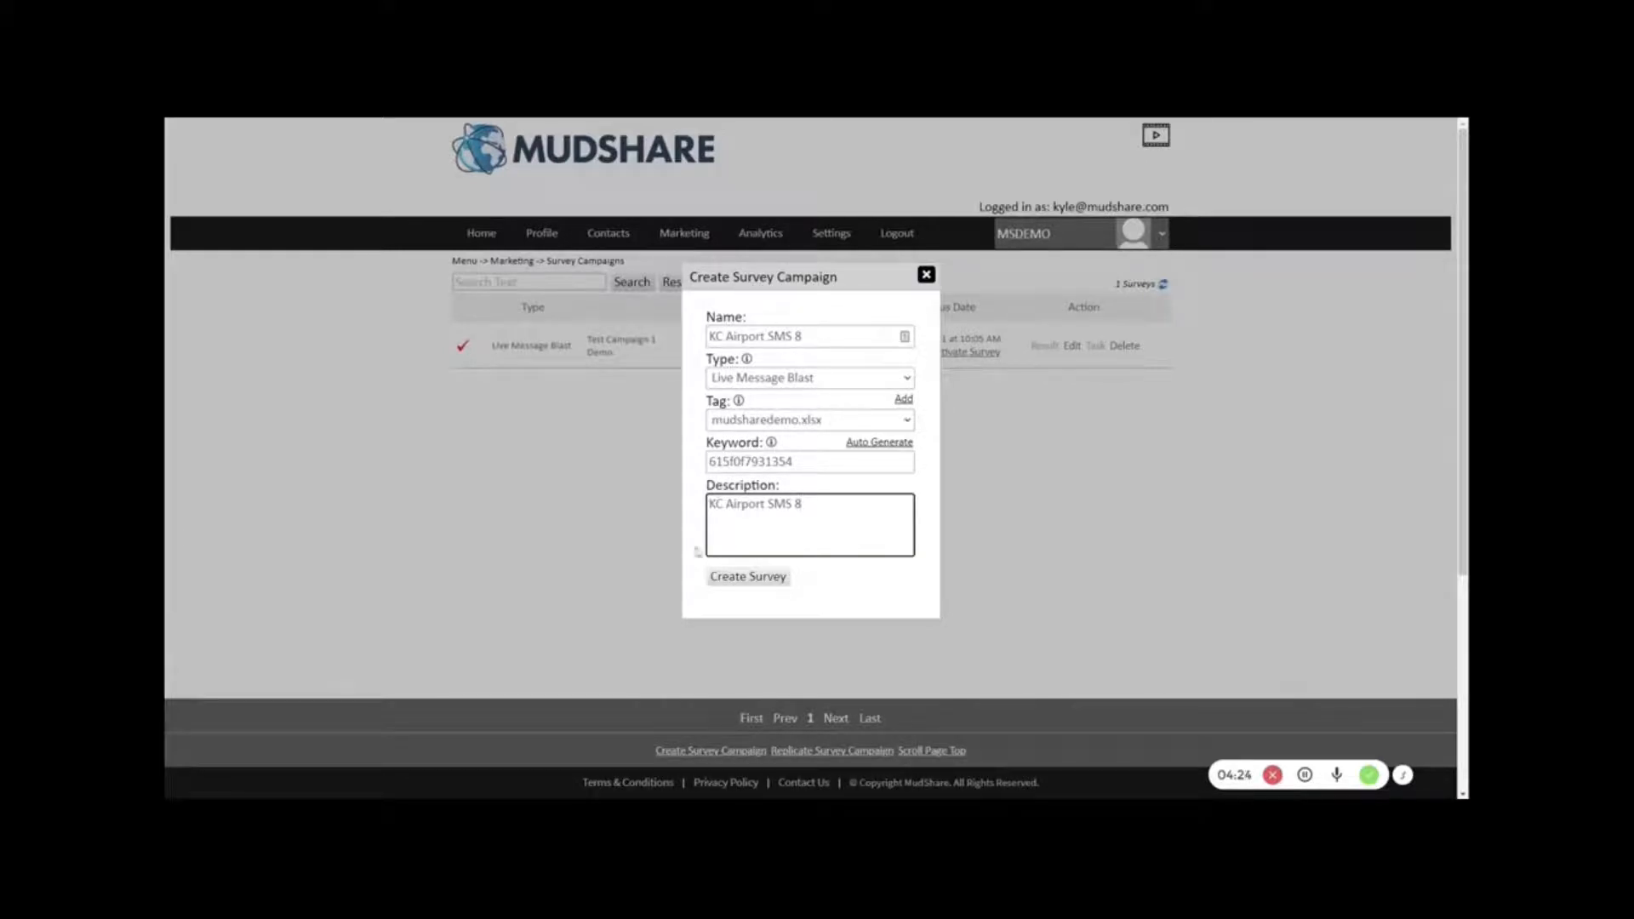
left_click(749, 577)
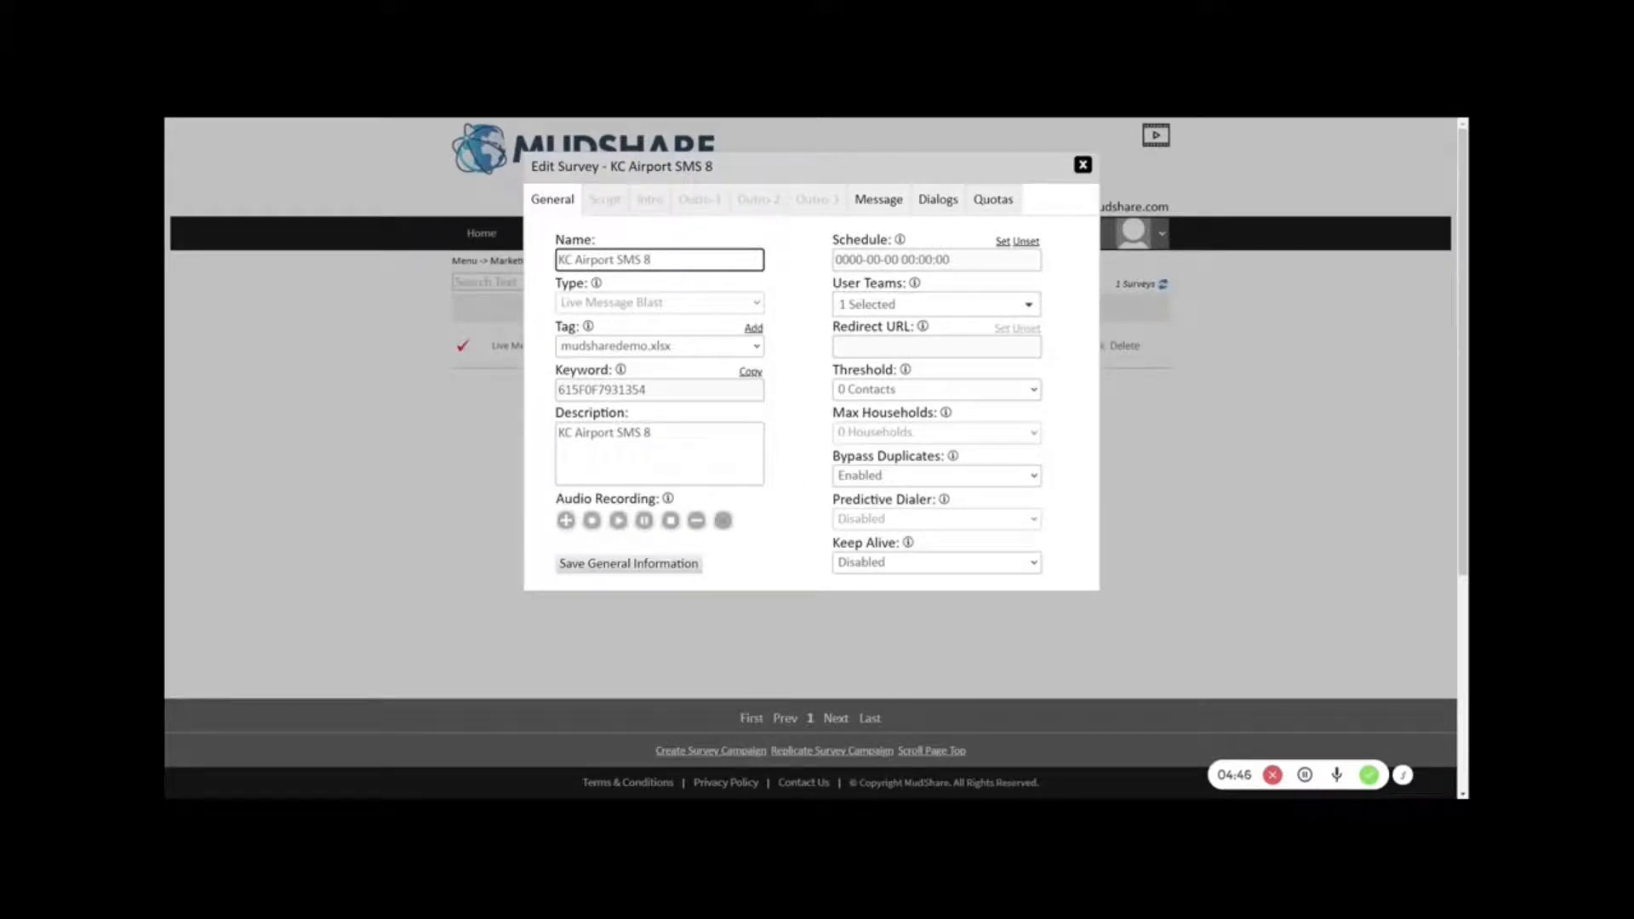
Step: Insert the picture meet-bruno.jpg from the file manager into the survey's message
left_click(885, 202)
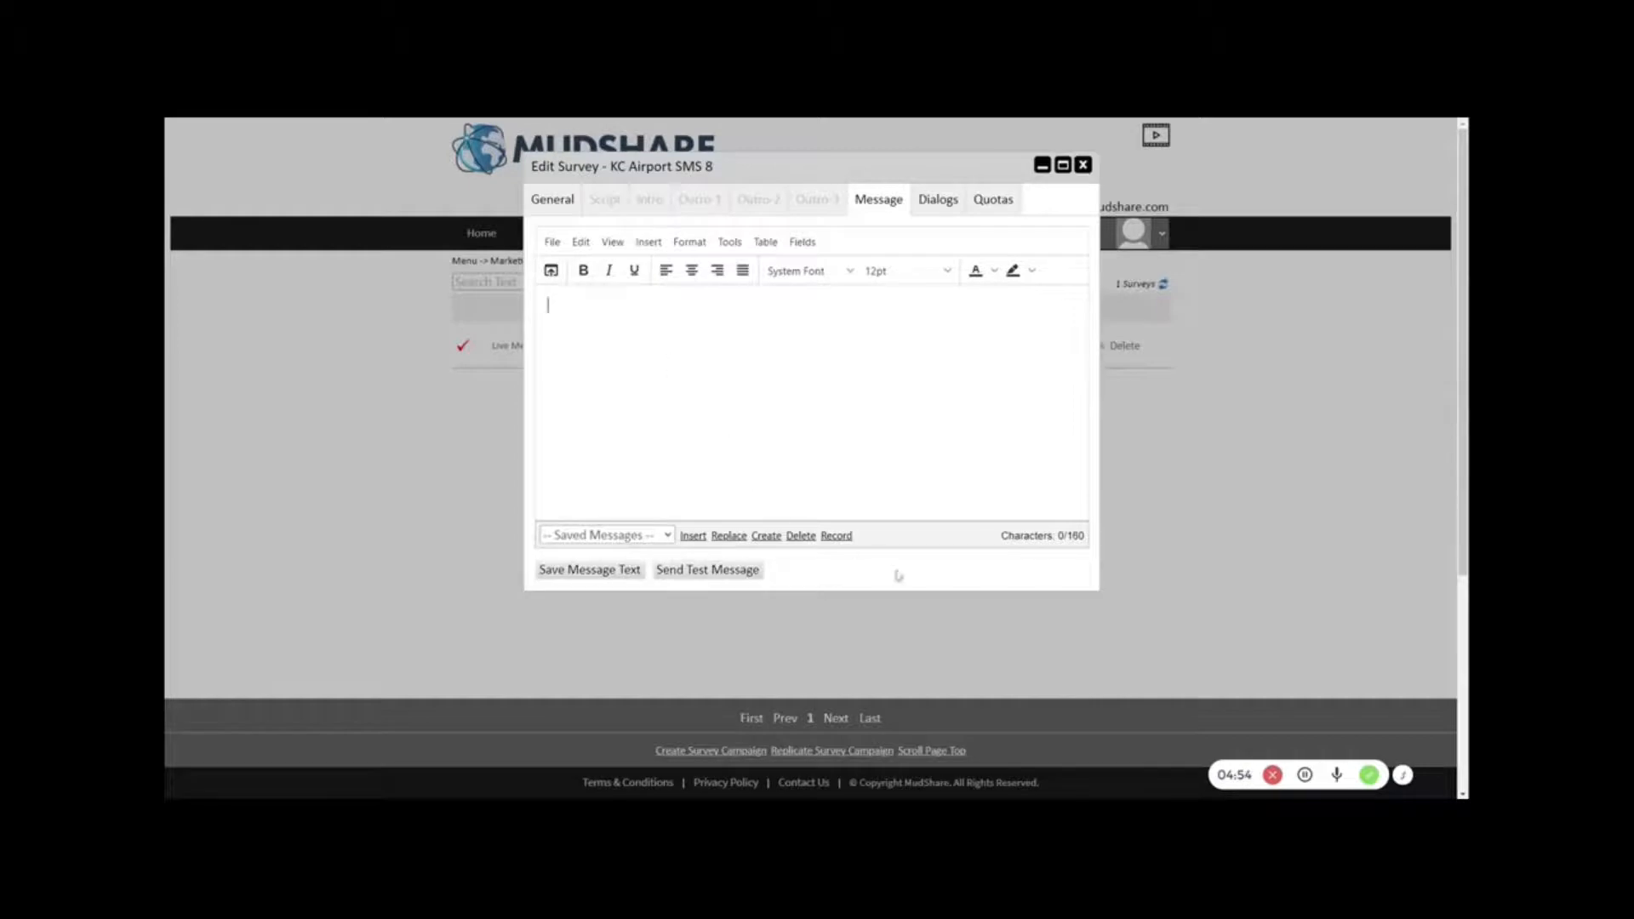
left_click_drag(1086, 535, 1057, 535)
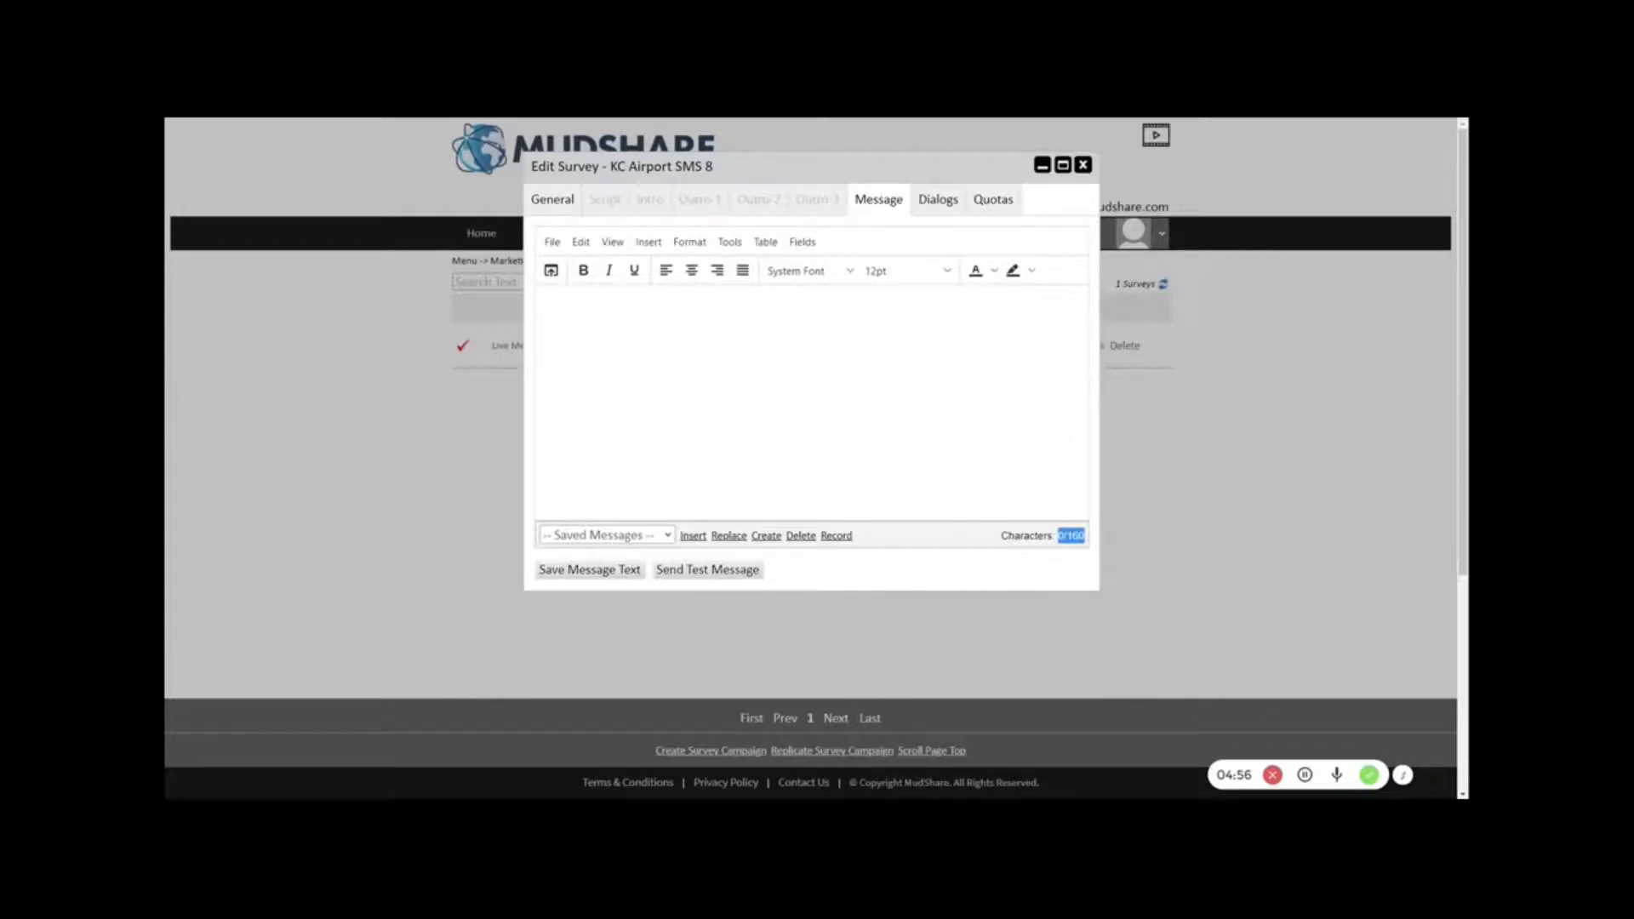
left_click(1051, 562)
left_click(551, 271)
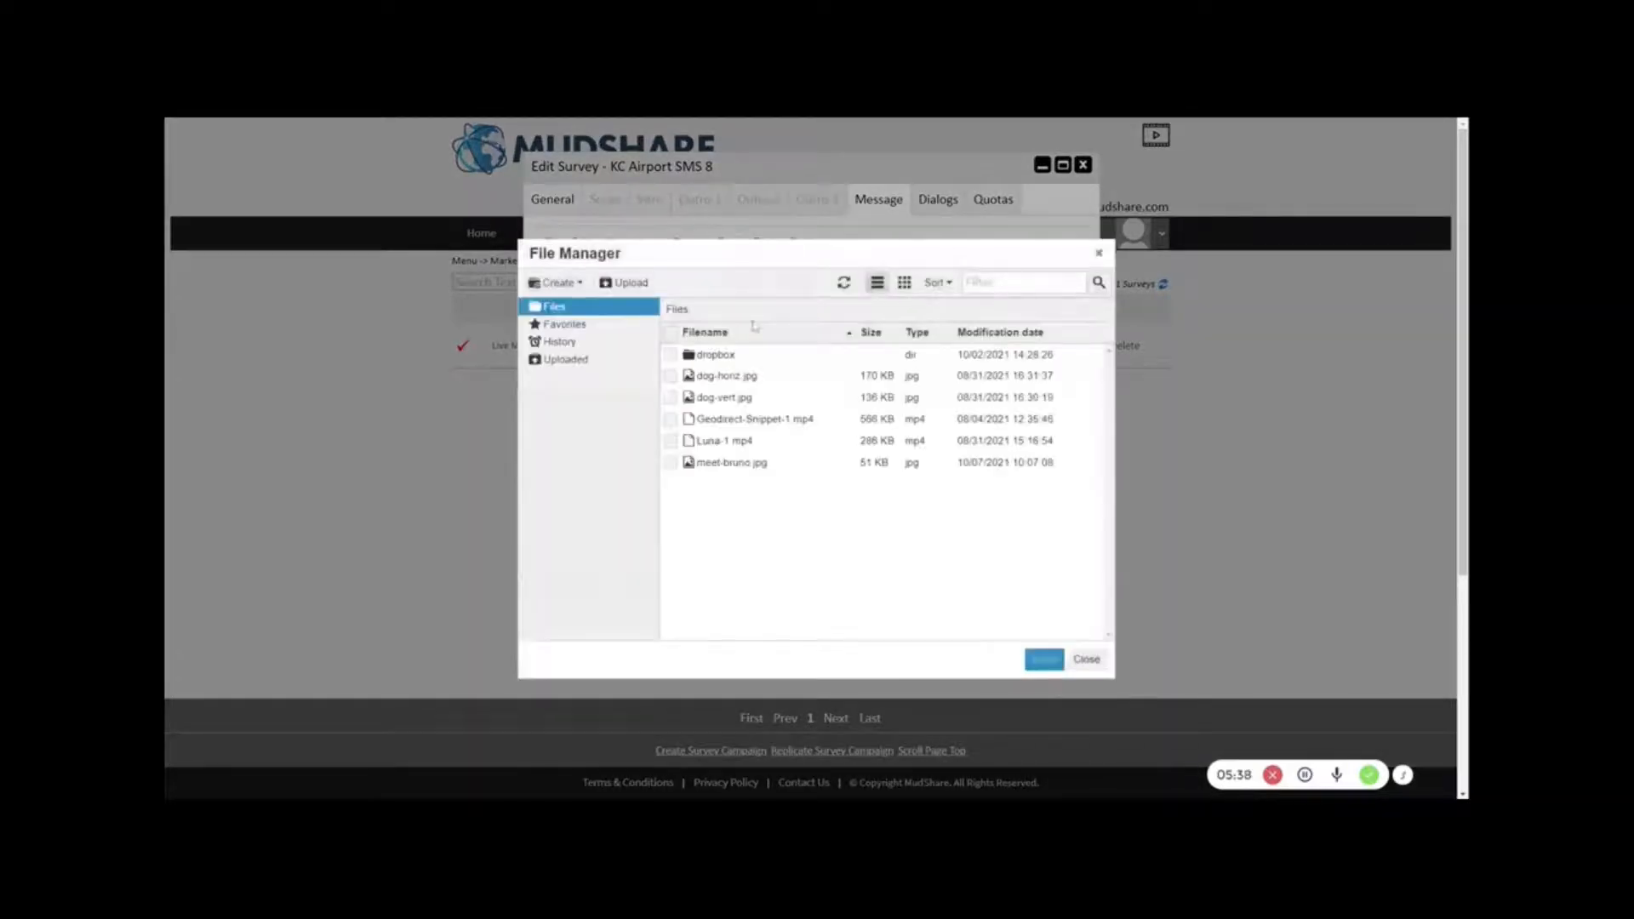
left_click(671, 463)
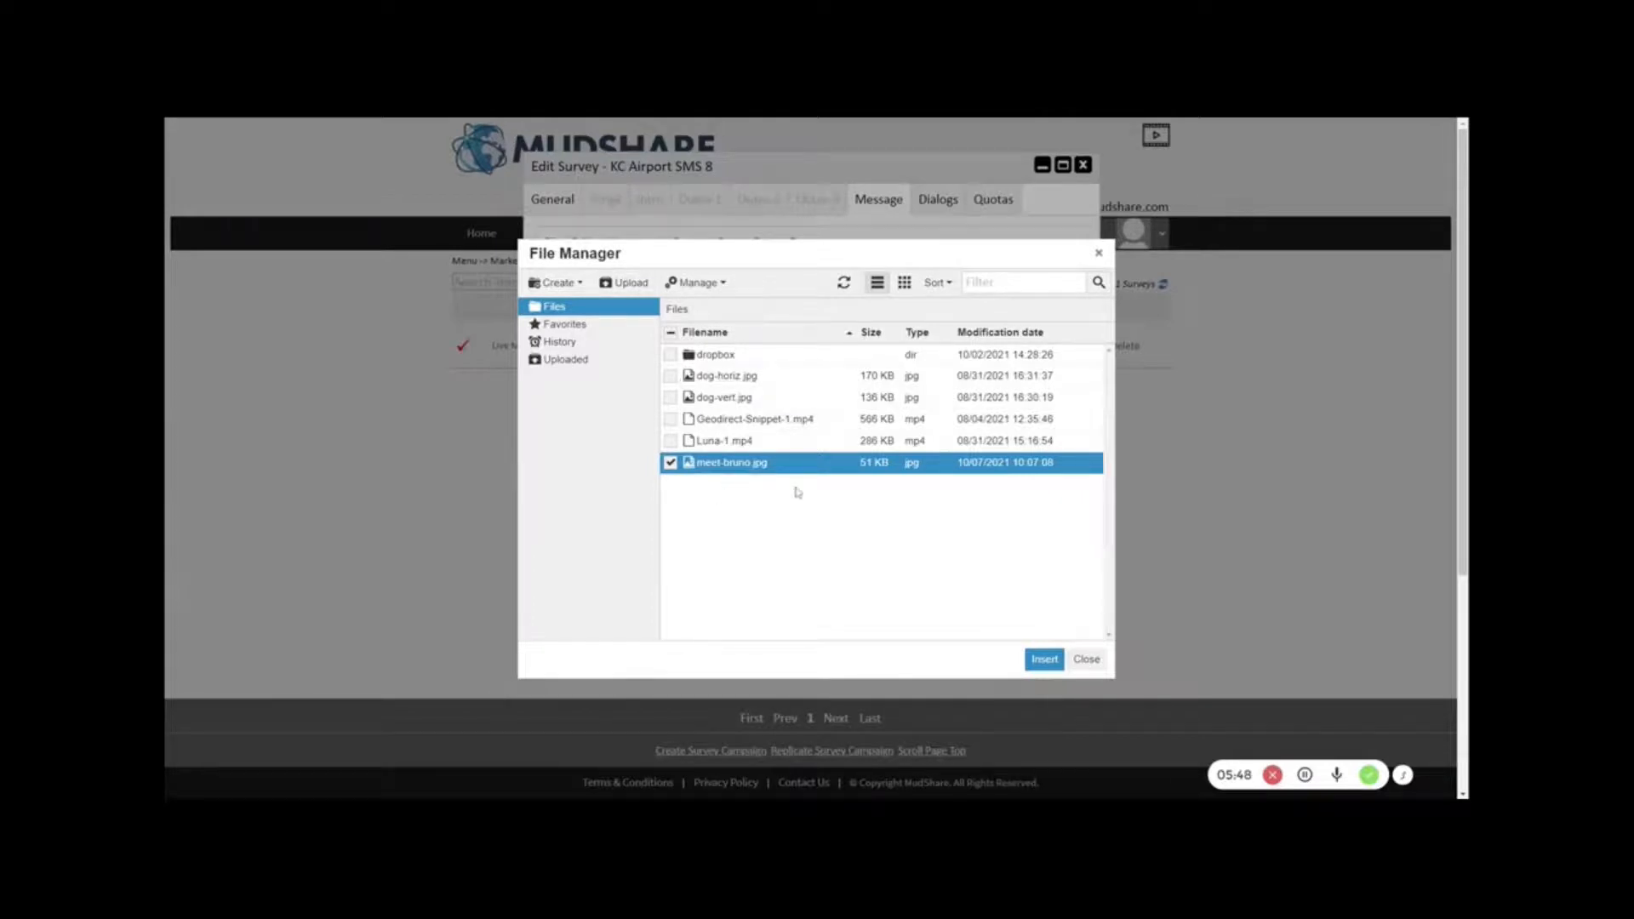
left_click(1045, 660)
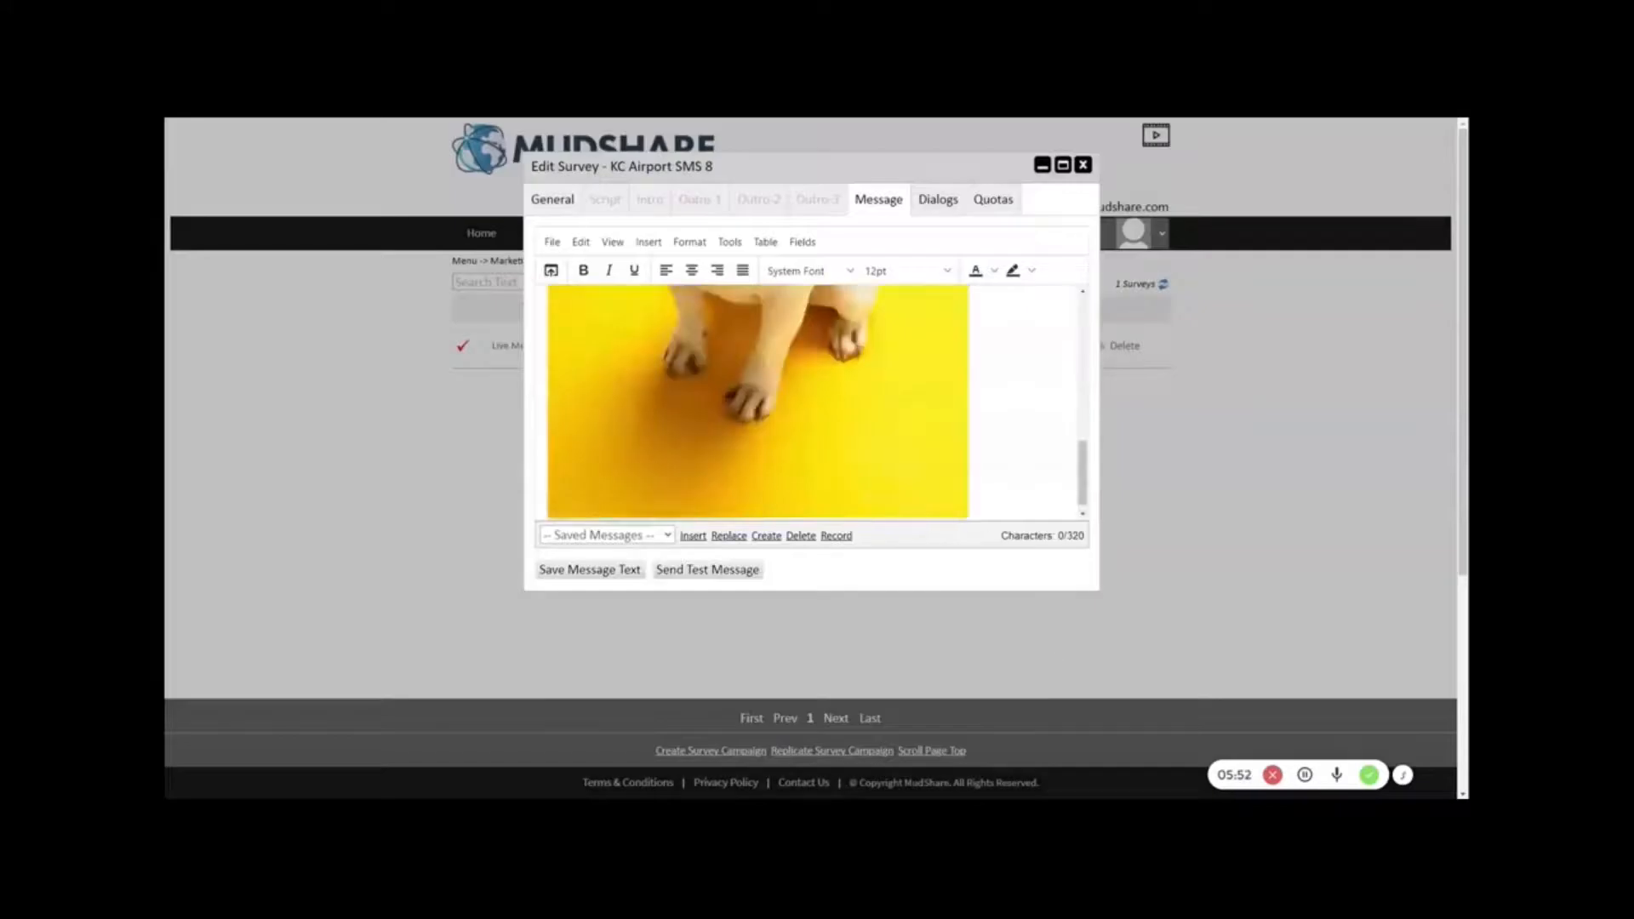
scroll(796, 432, "up", 3)
scroll(796, 404, "up", 4)
scroll(797, 403, "down", 6)
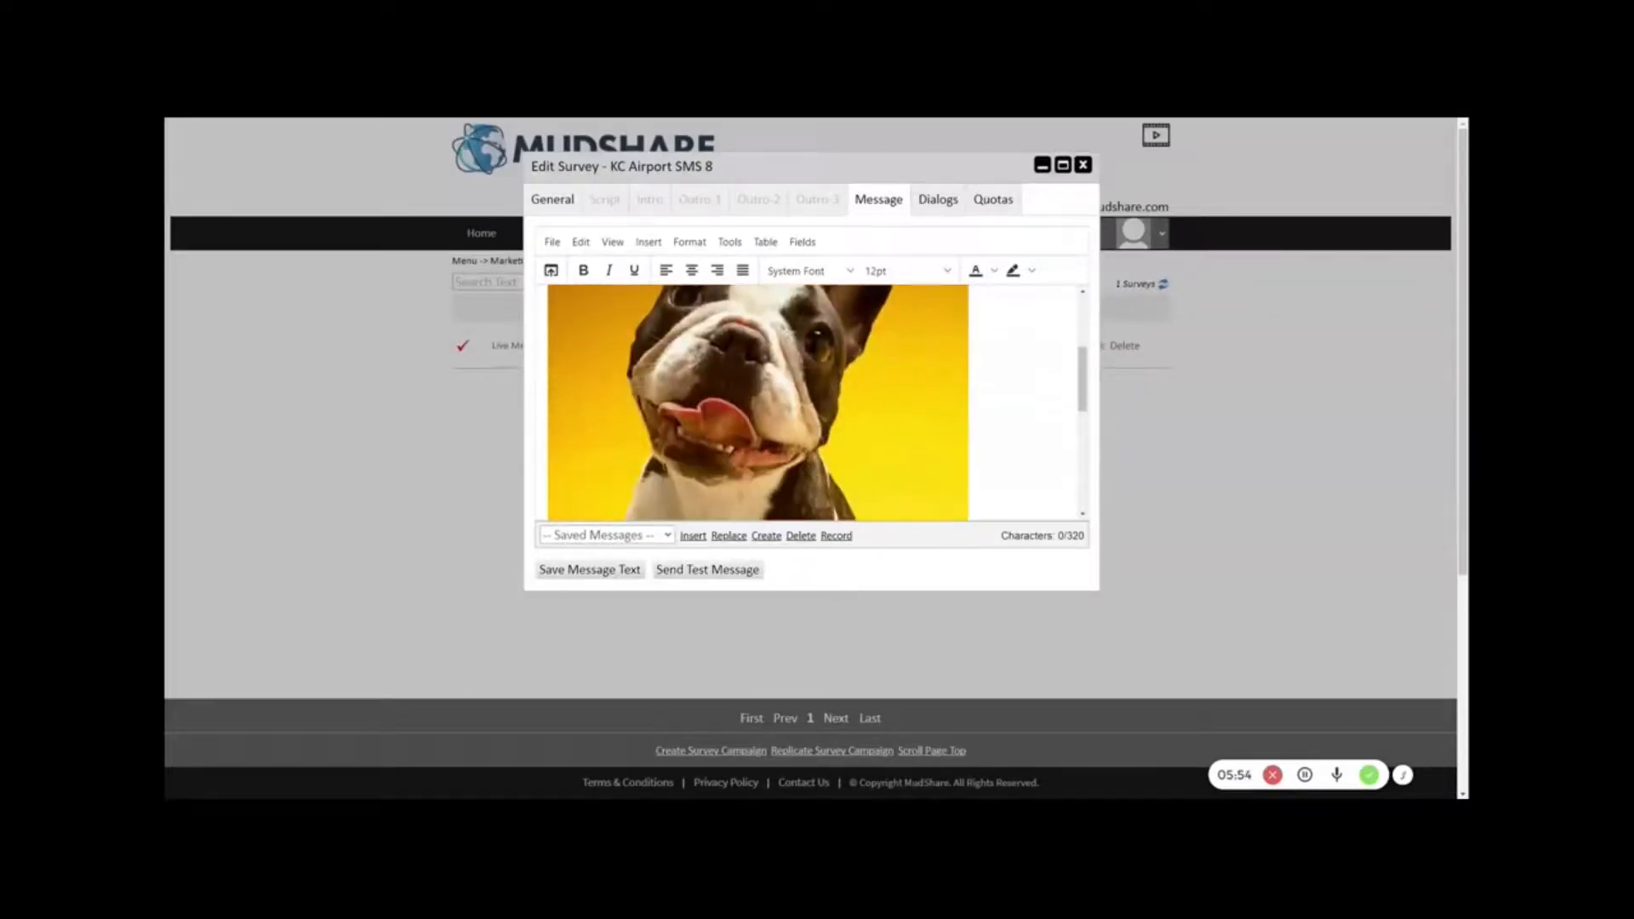
scroll(797, 403, "down", 1)
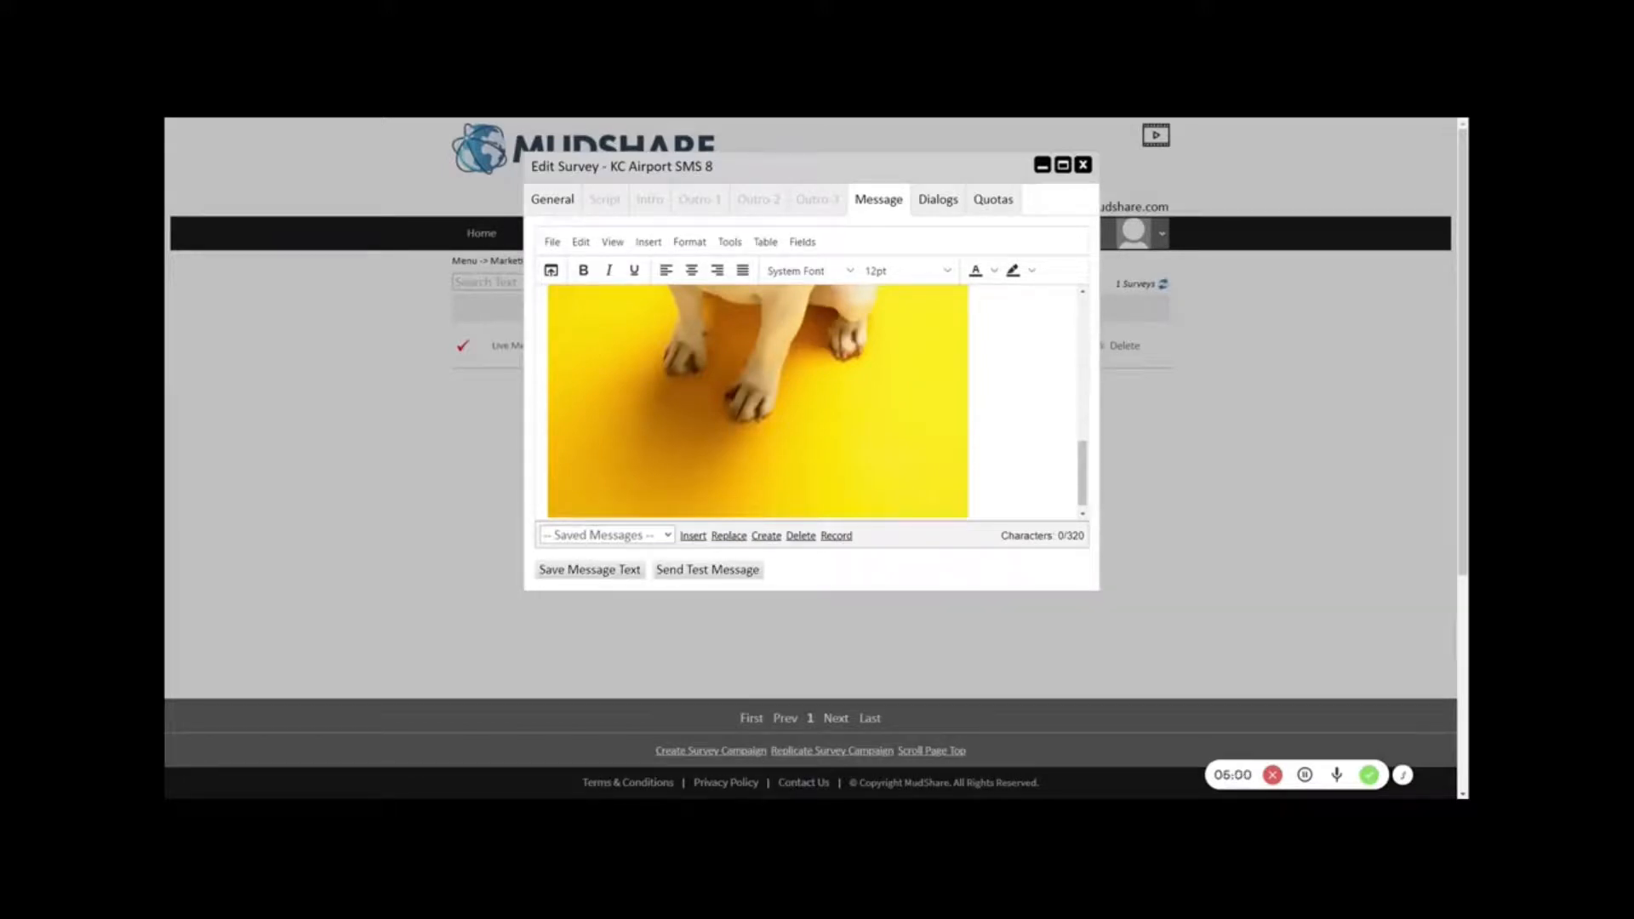
scroll(809, 401, "down", 5)
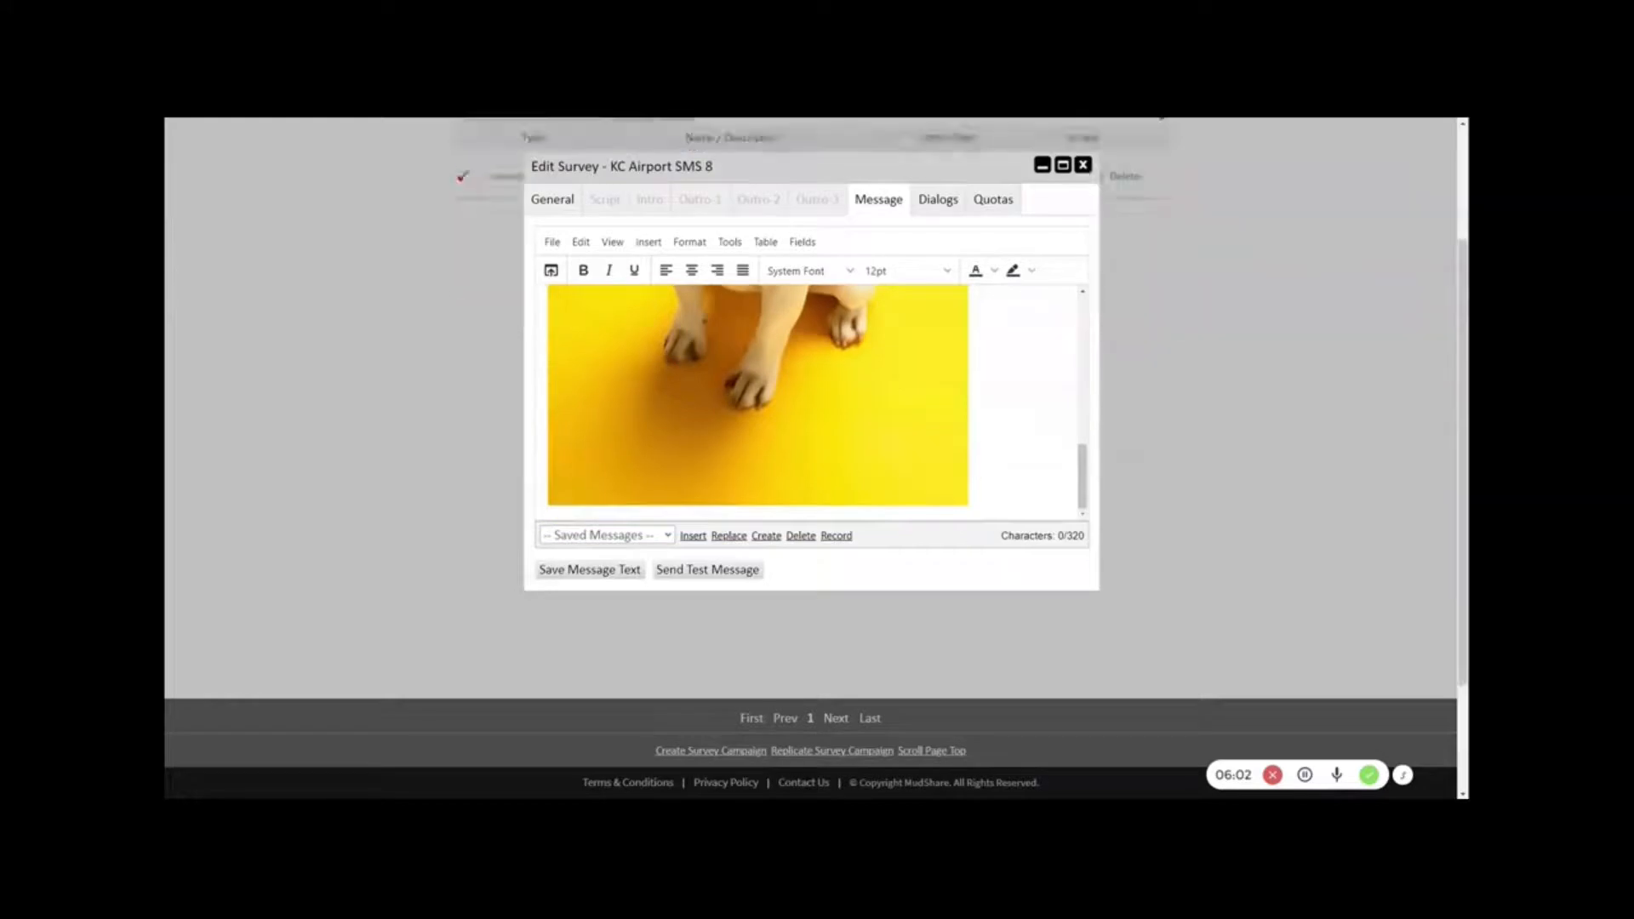
type("Come meet Bruno and other pups this afternoon at our adoption event! For event details or to volunteer or donate: https://555animalshelter.net")
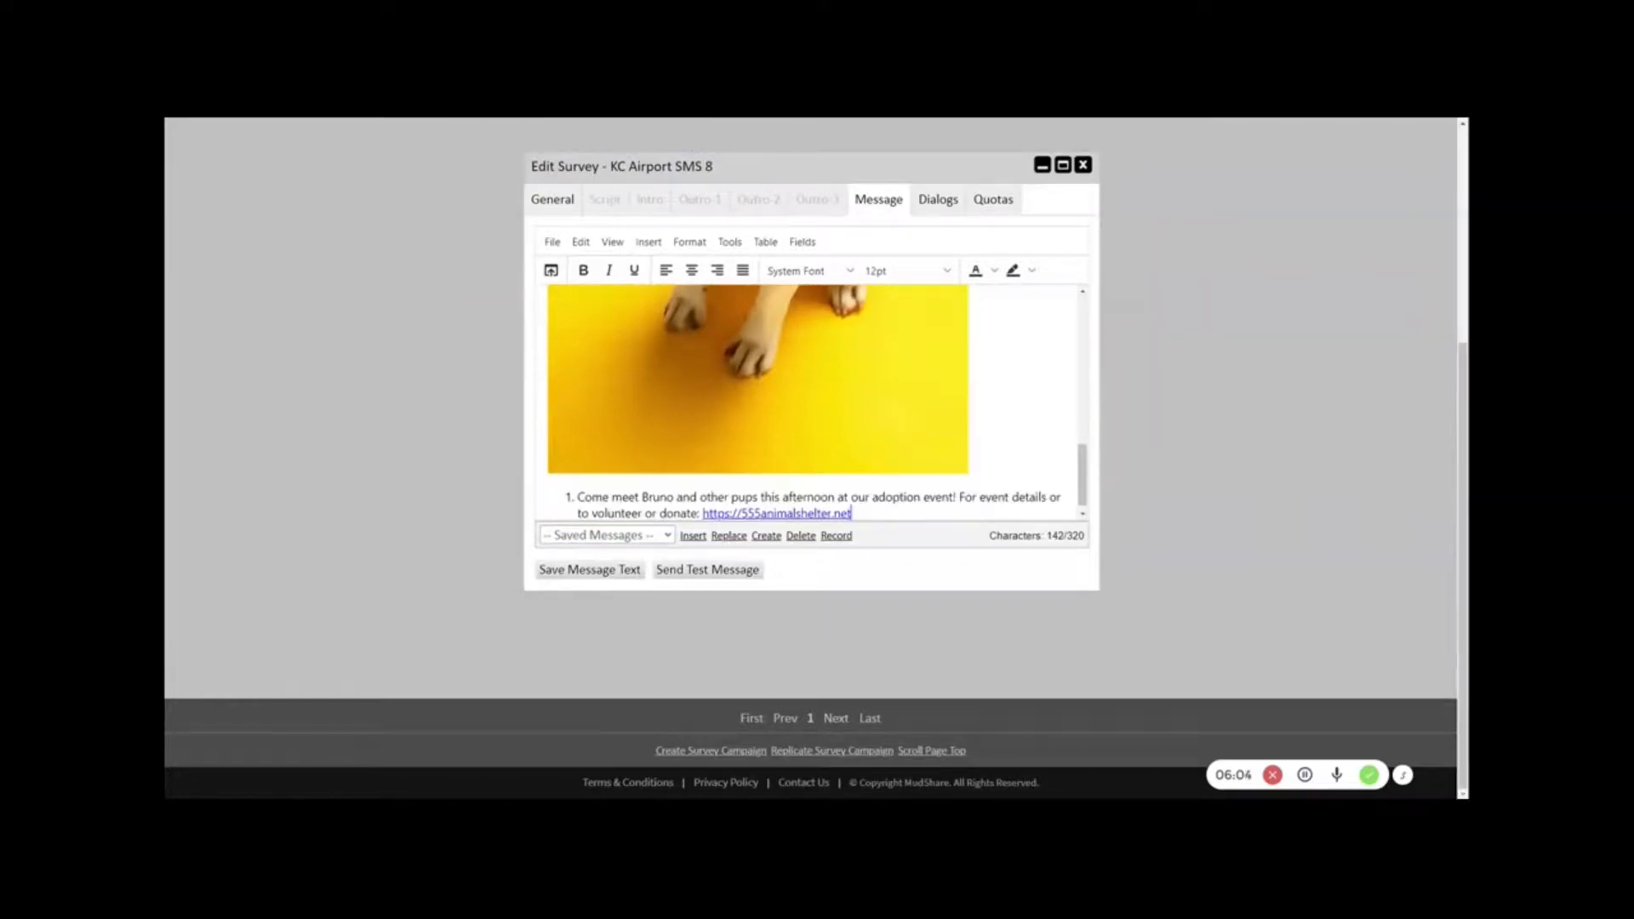
key("ctrl+z")
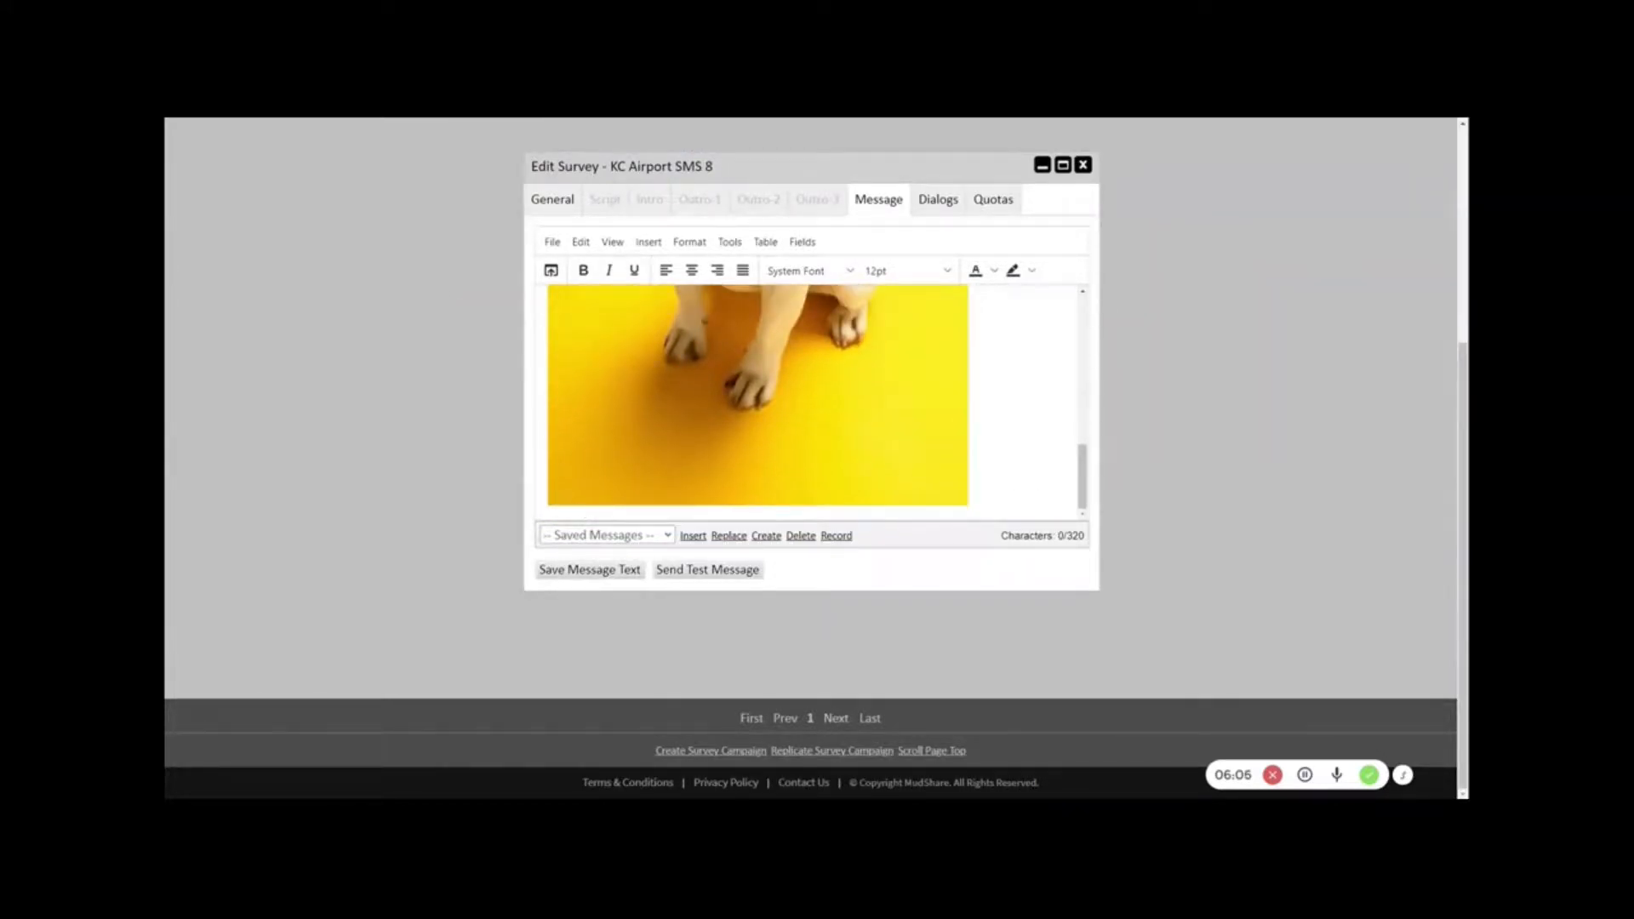
type("6. Come meet Bruno and other pups this afternoon at our adoption event! For event details or to volunteer or donate: https://555animalshelter.net")
scroll(812, 402, "down", 1)
left_click_drag(981, 469, 969, 469)
key("BackSpace")
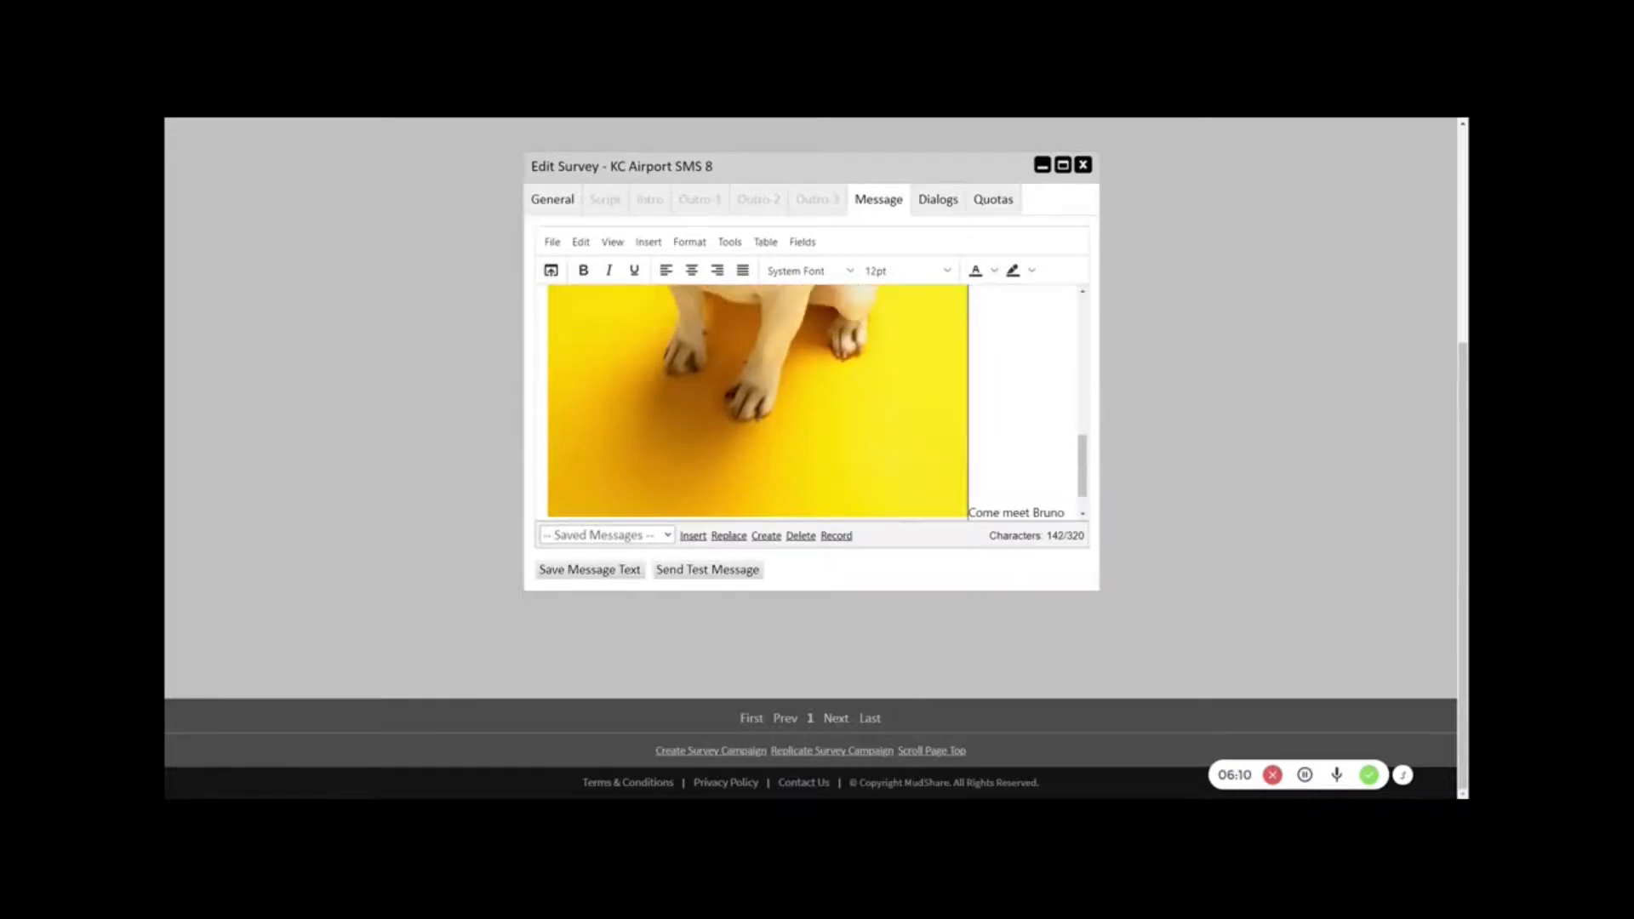
scroll(812, 402, "down", 1)
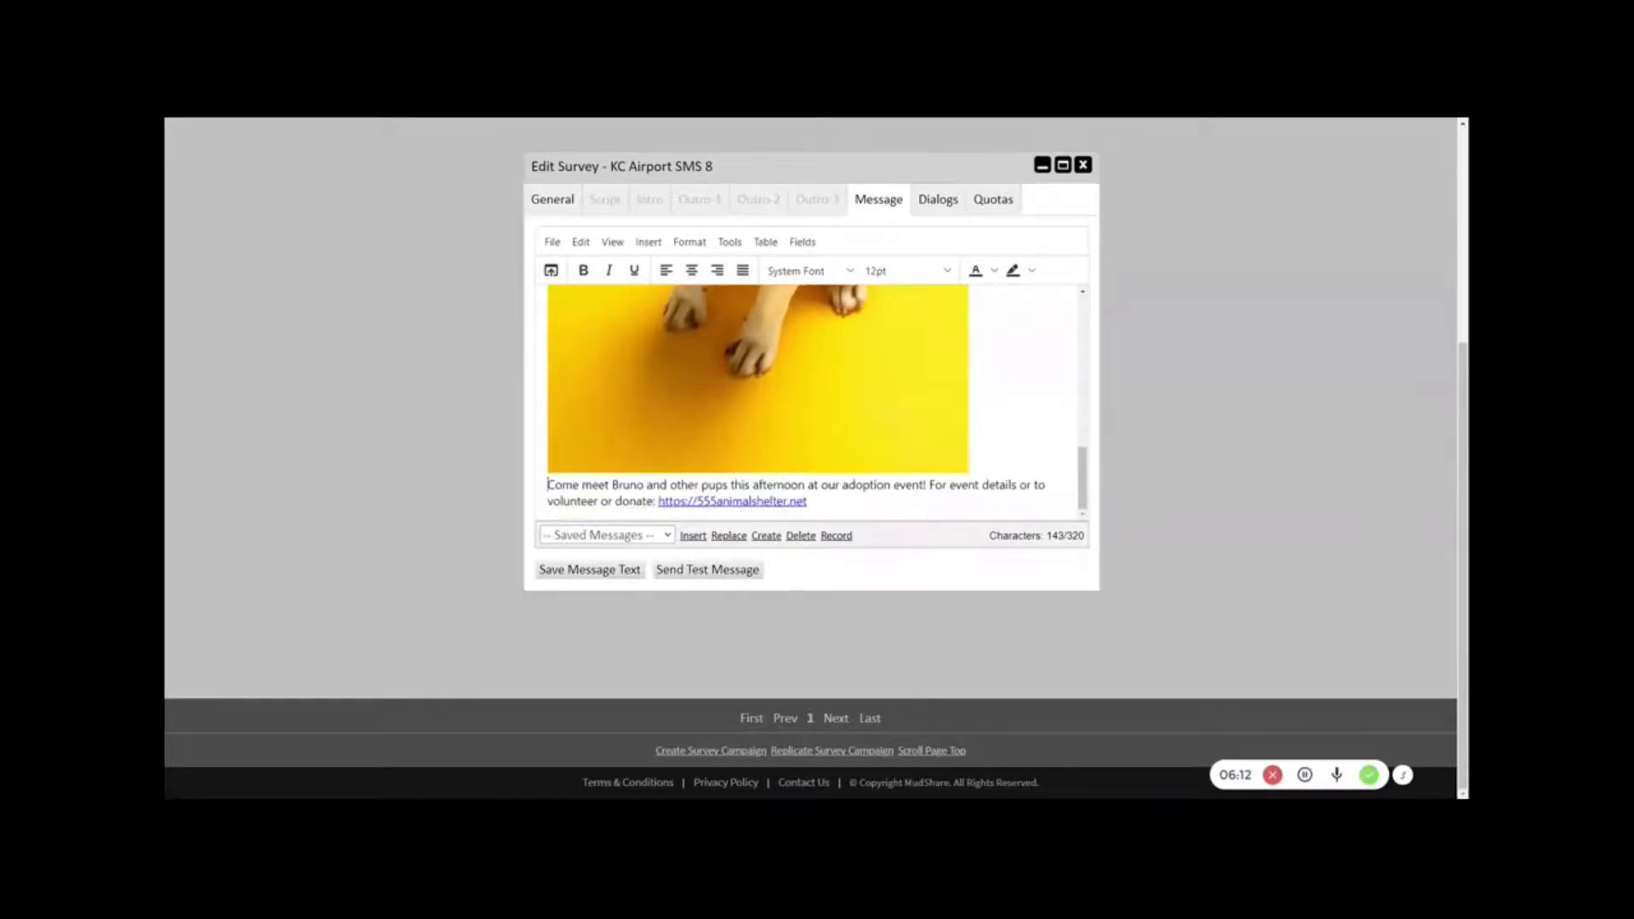
Step: Review the composed message and view the test message dialog without sending a test
scroll(758, 402, "up", 4)
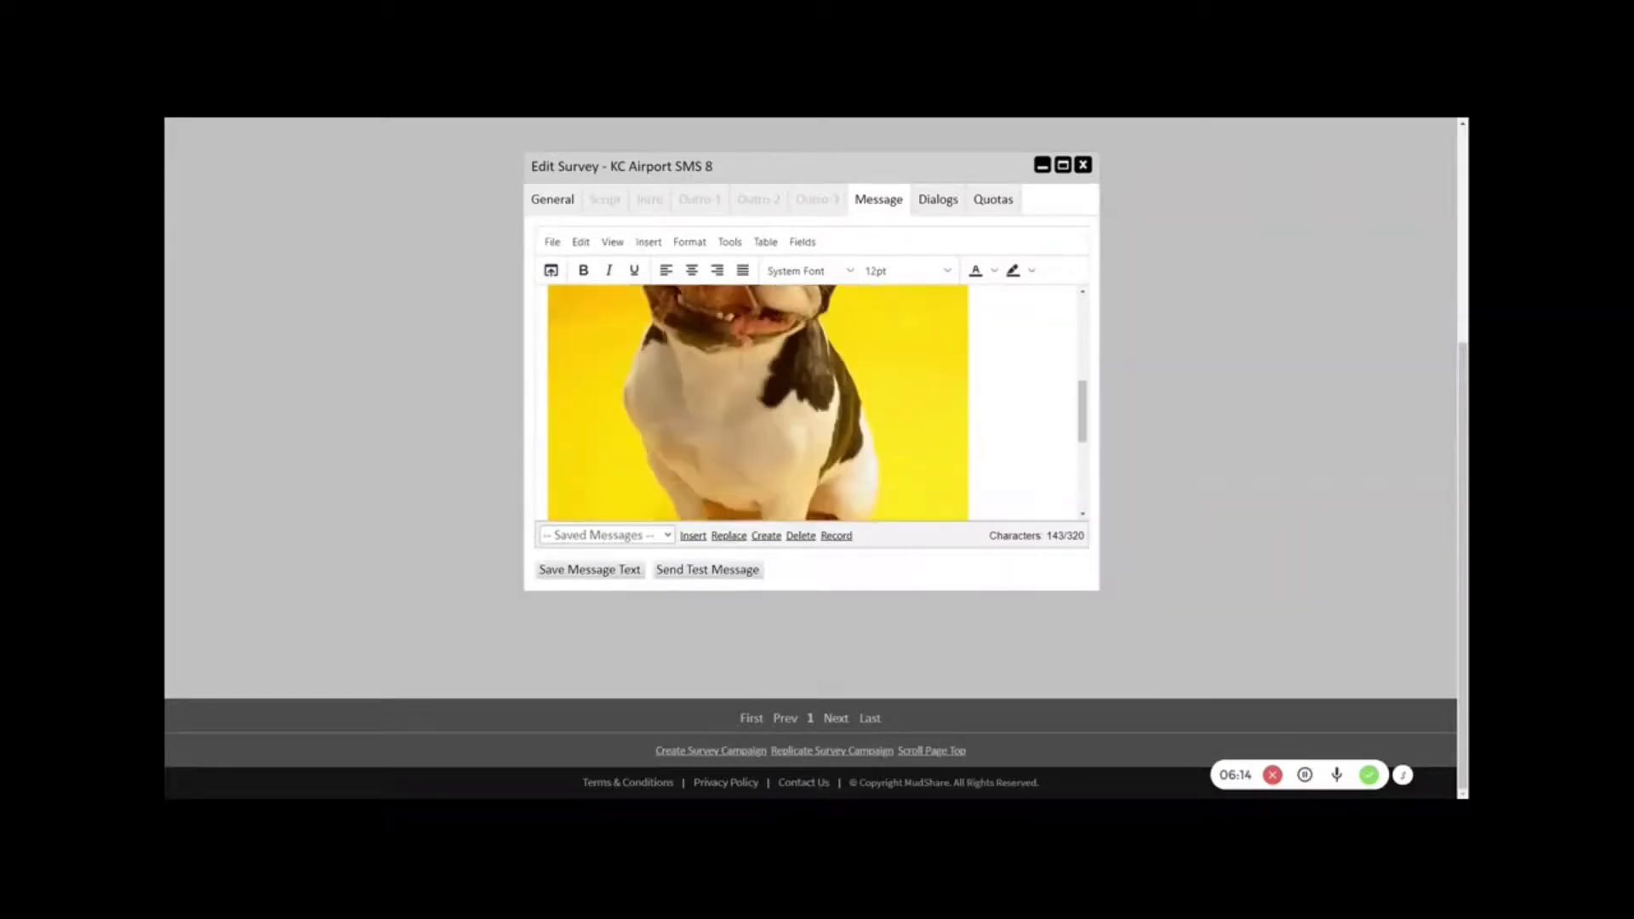
scroll(757, 401, "down", 1)
scroll(758, 401, "down", 3)
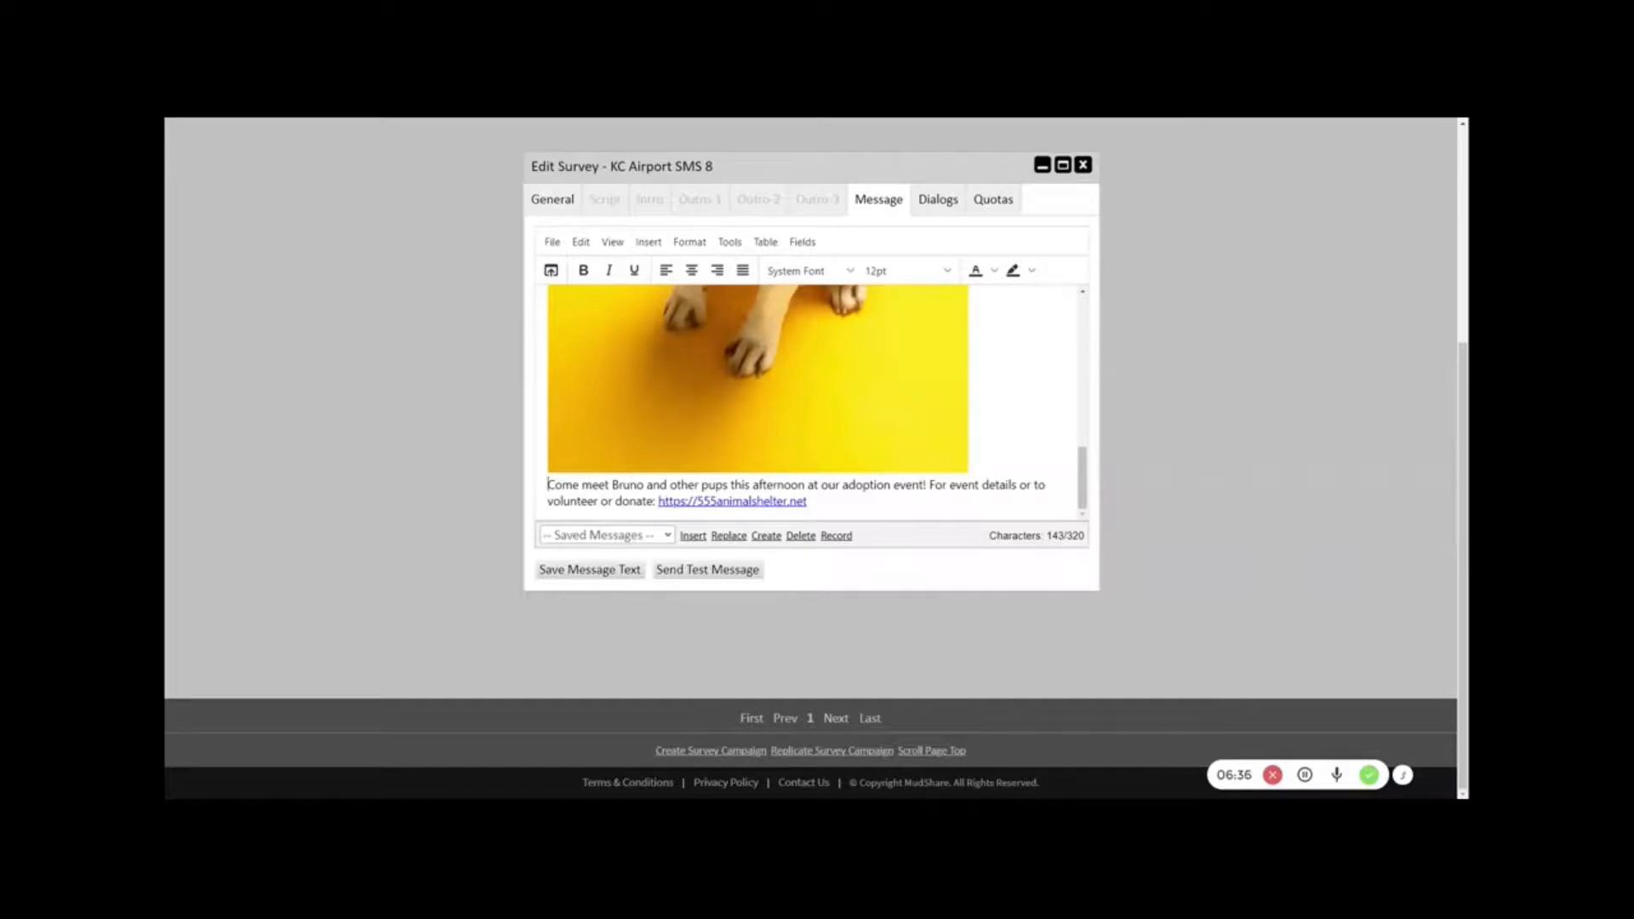
left_click(723, 571)
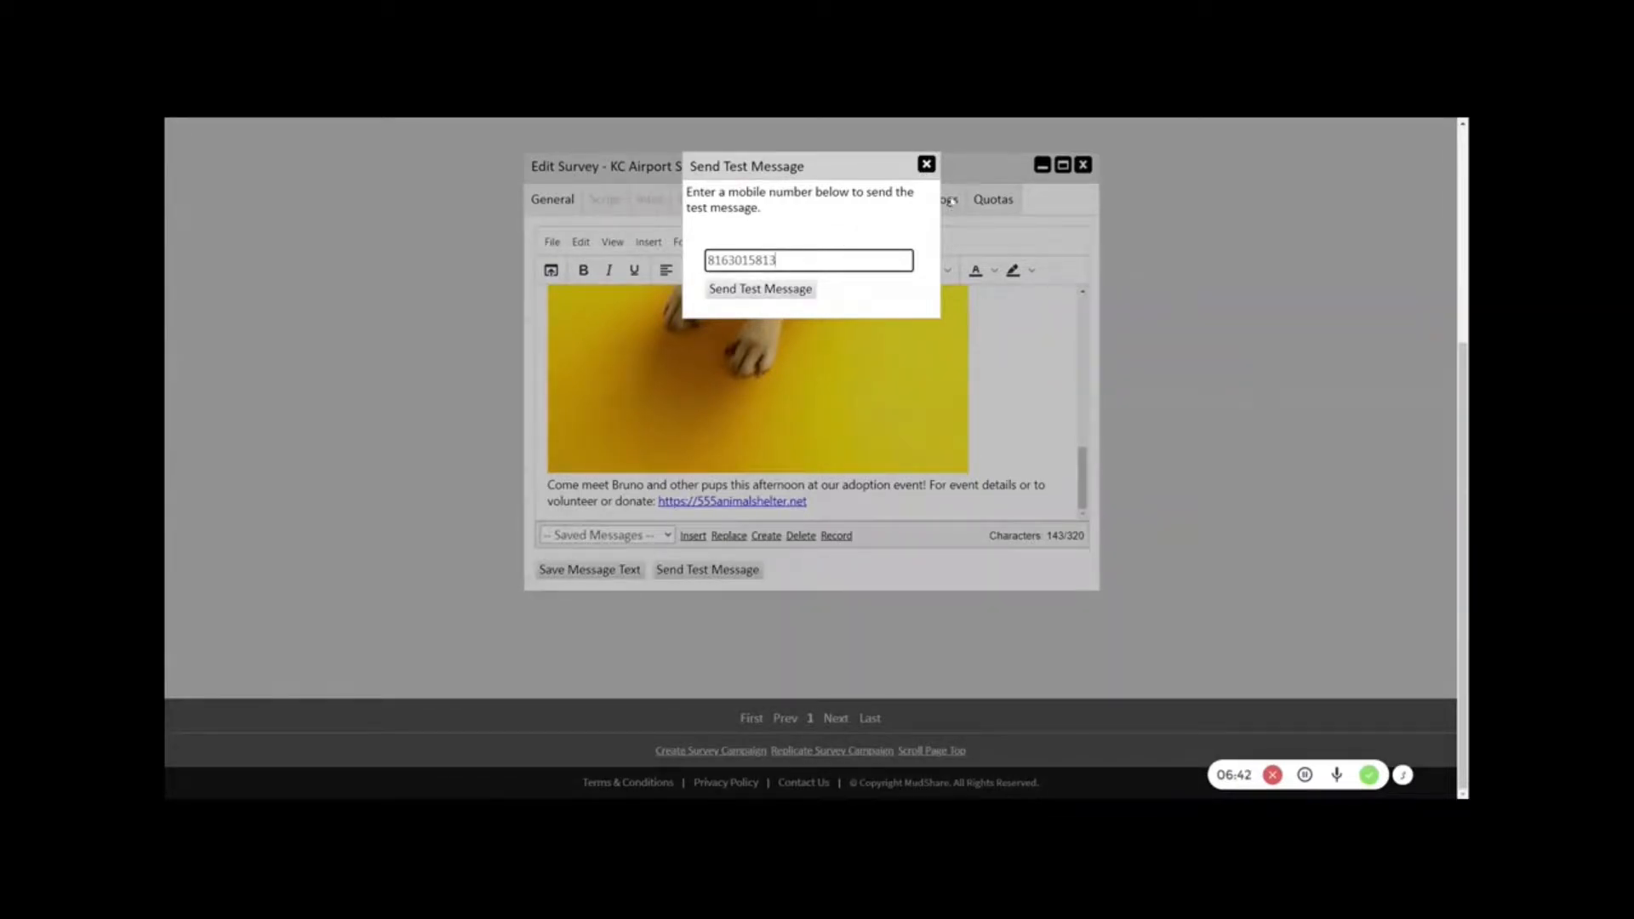
left_click(927, 164)
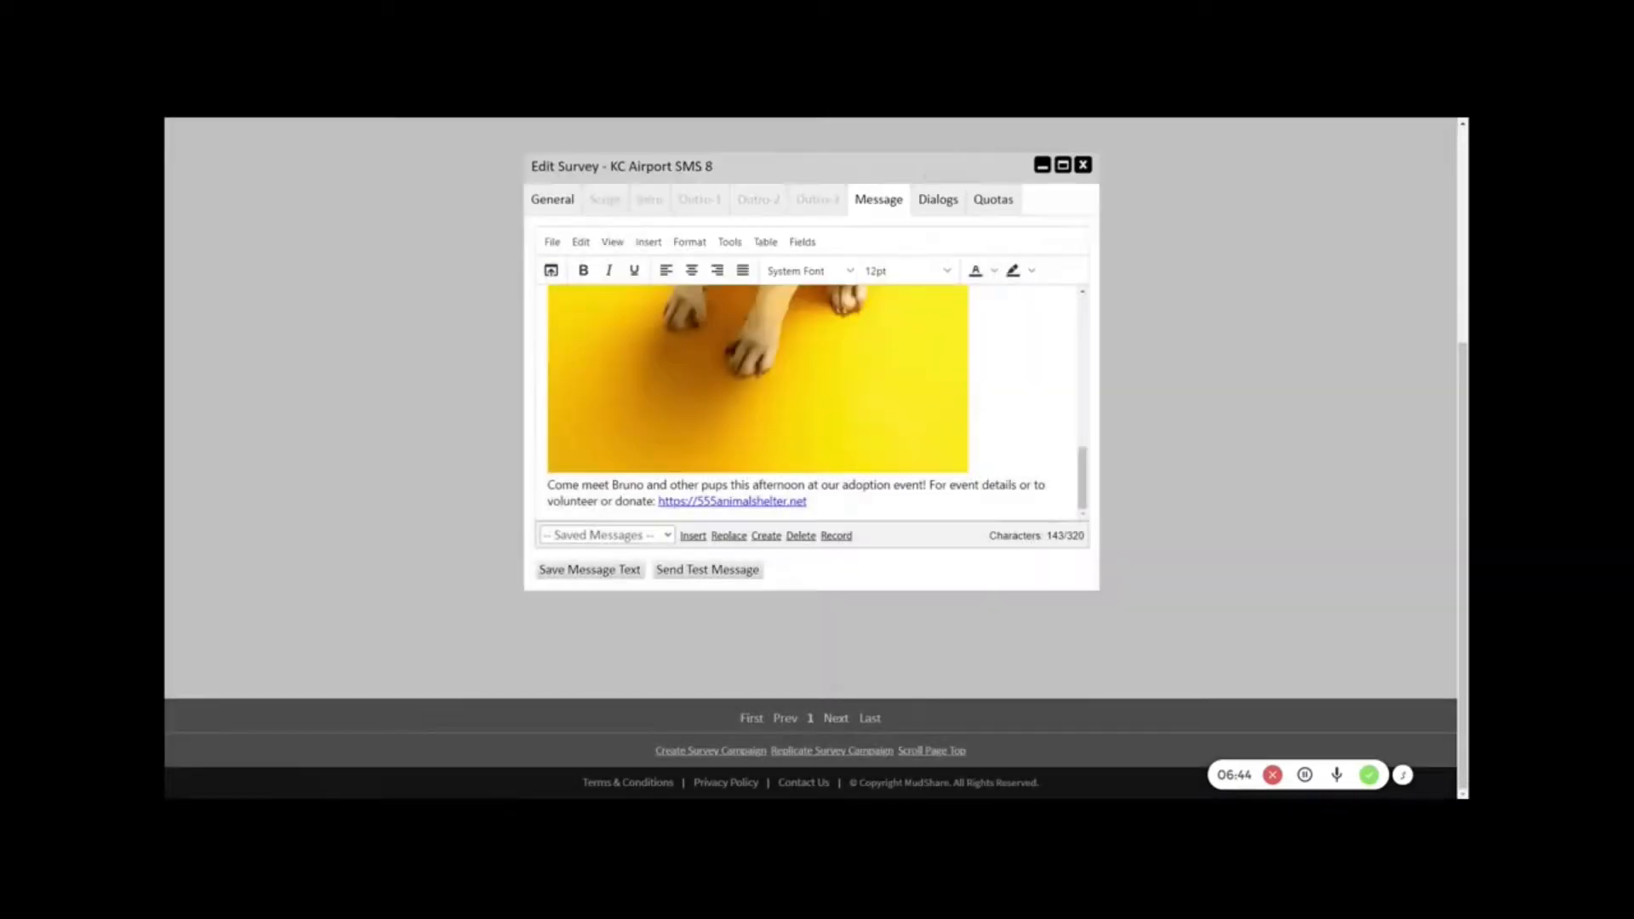
Step: Examine the message's dog picture, its text and the shelter link before saving
scroll(817, 400, "up", 7)
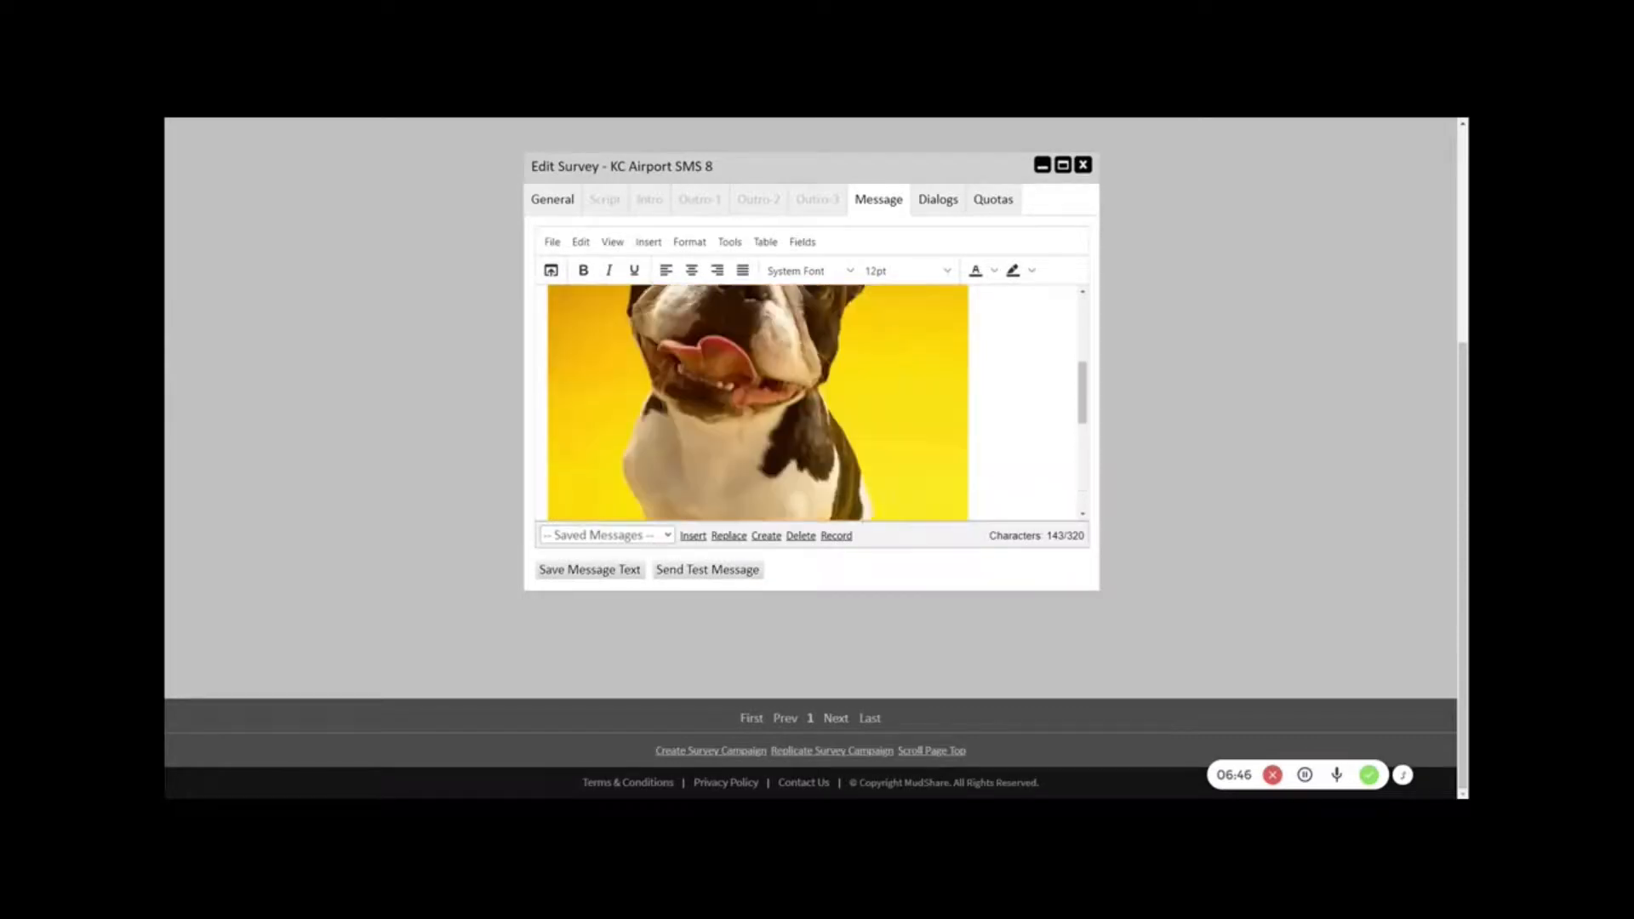
scroll(817, 404, "down", 7)
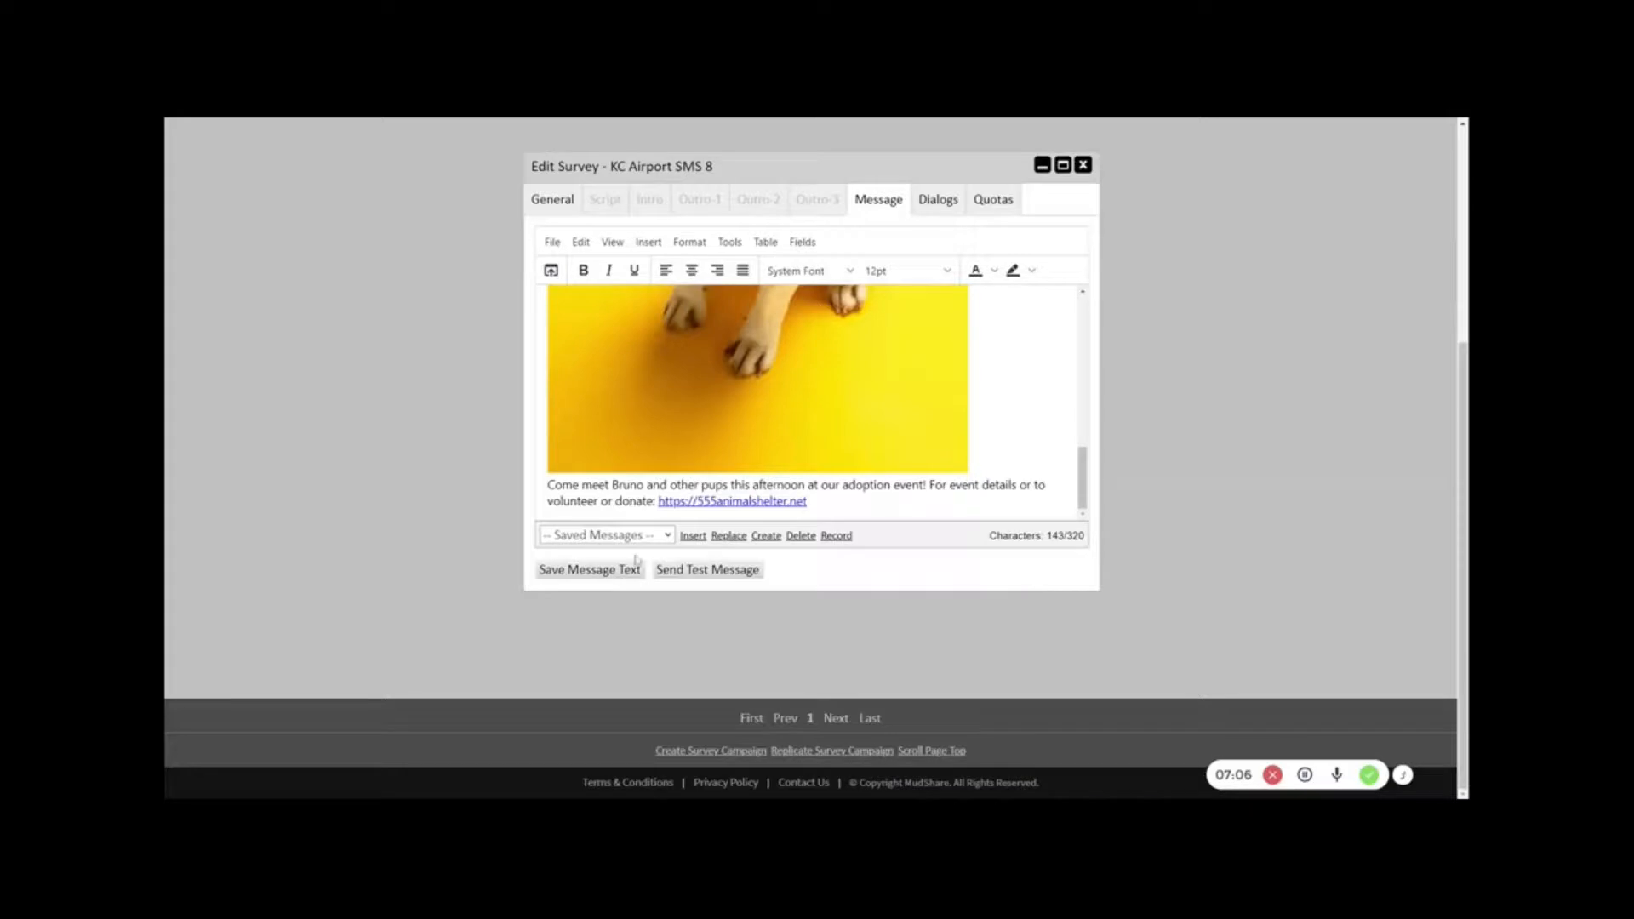
left_click(758, 400)
scroll(757, 403, "up", 10)
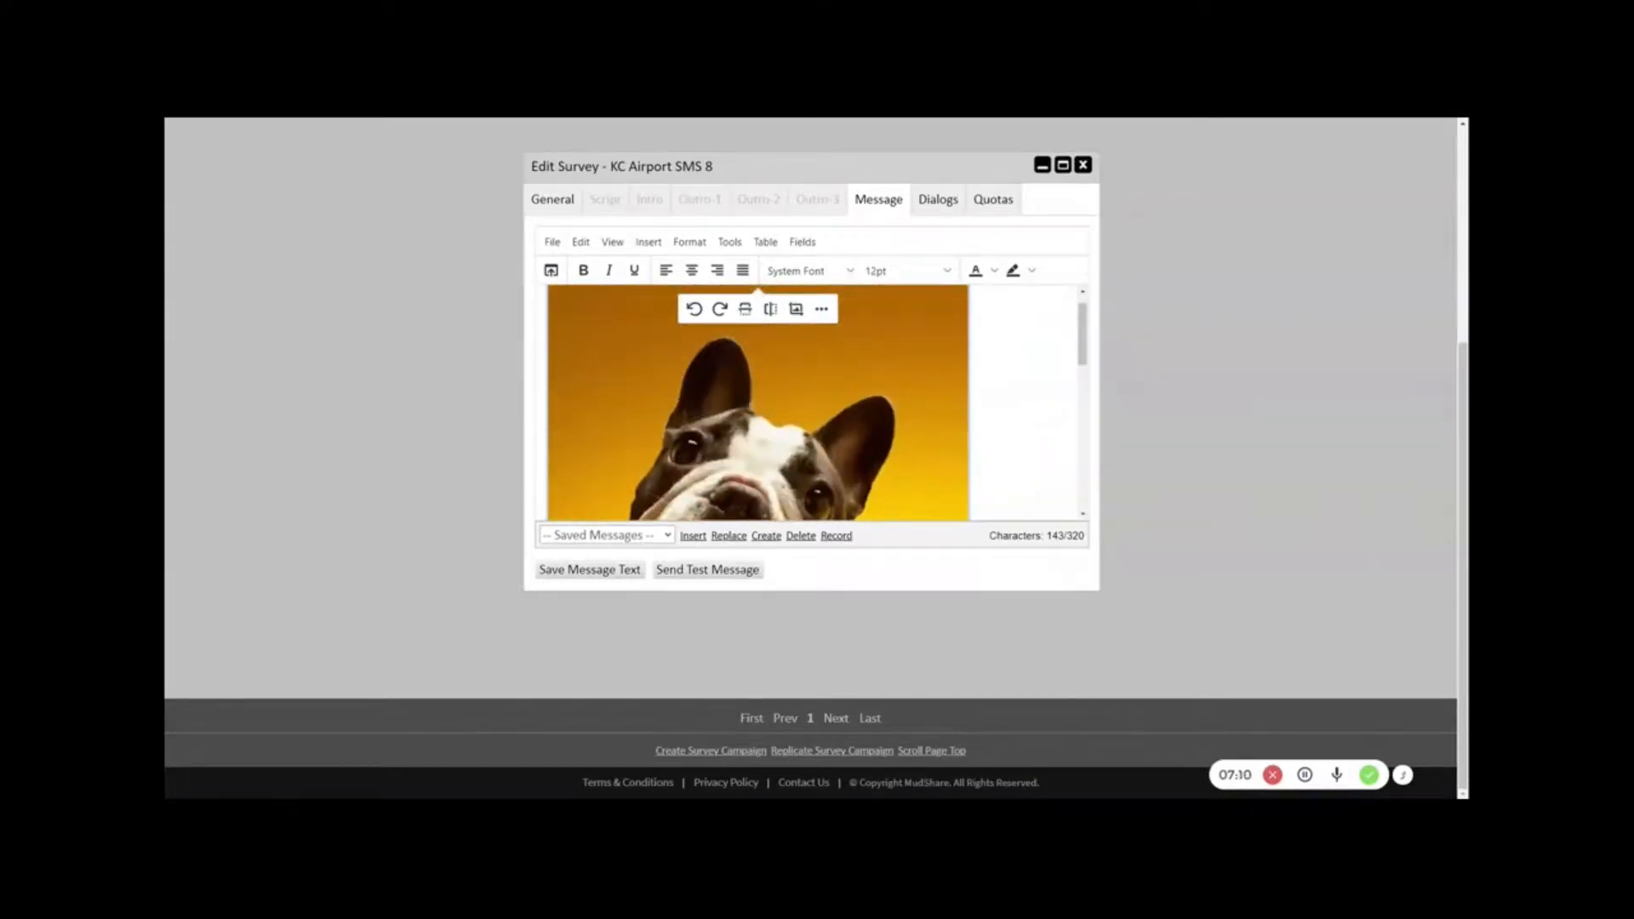
scroll(758, 403, "down", 8)
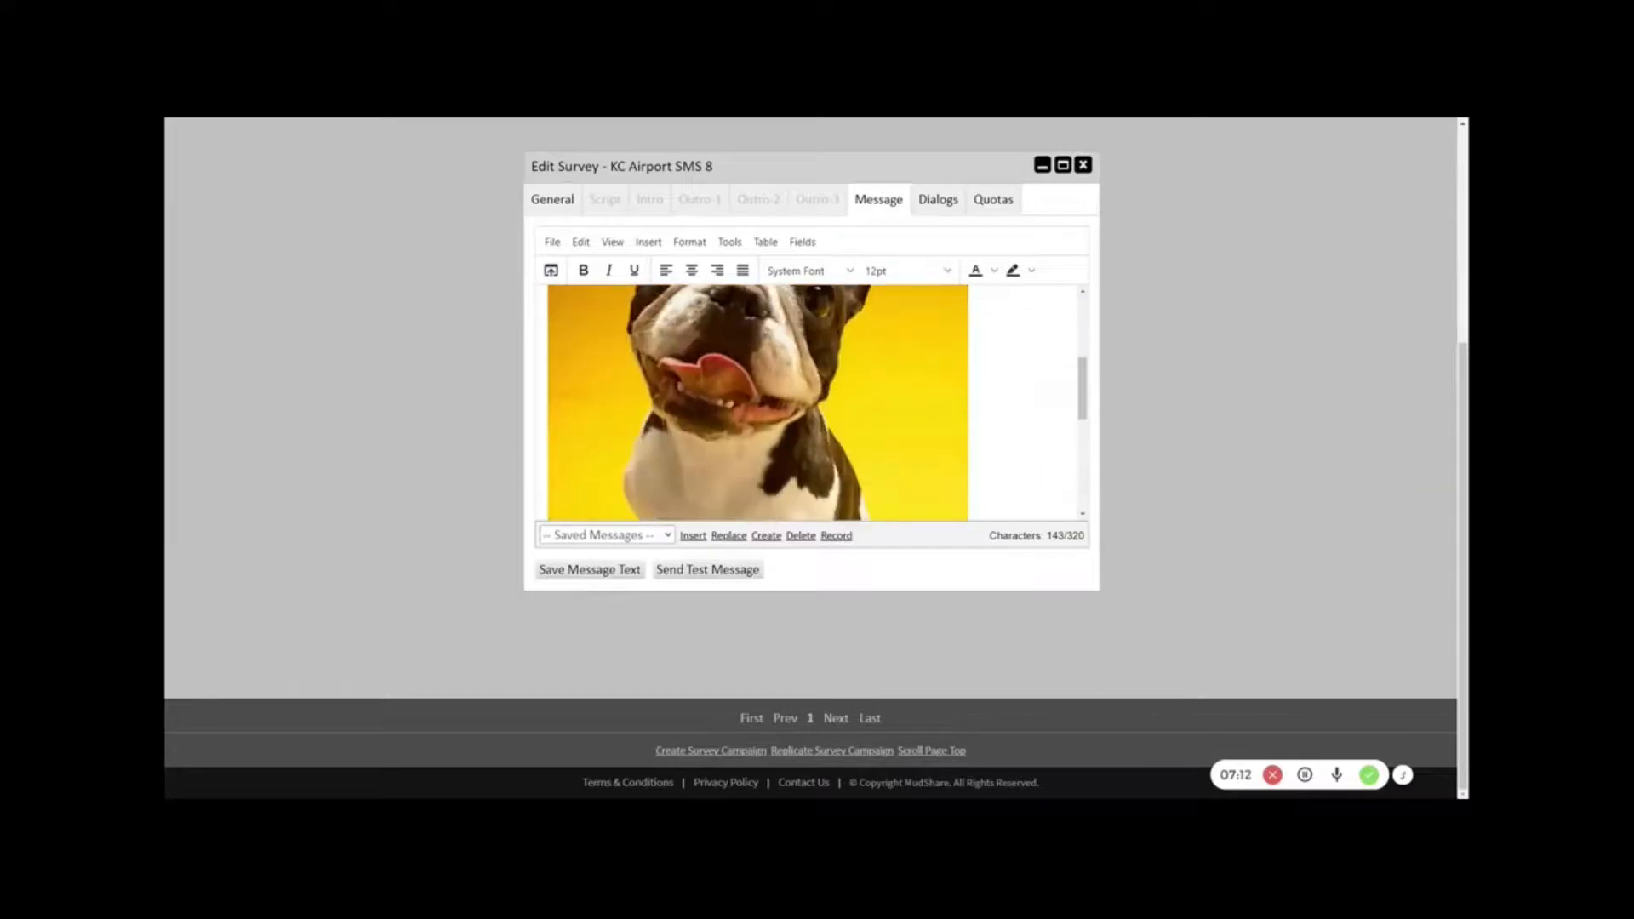
scroll(757, 403, "down", 4)
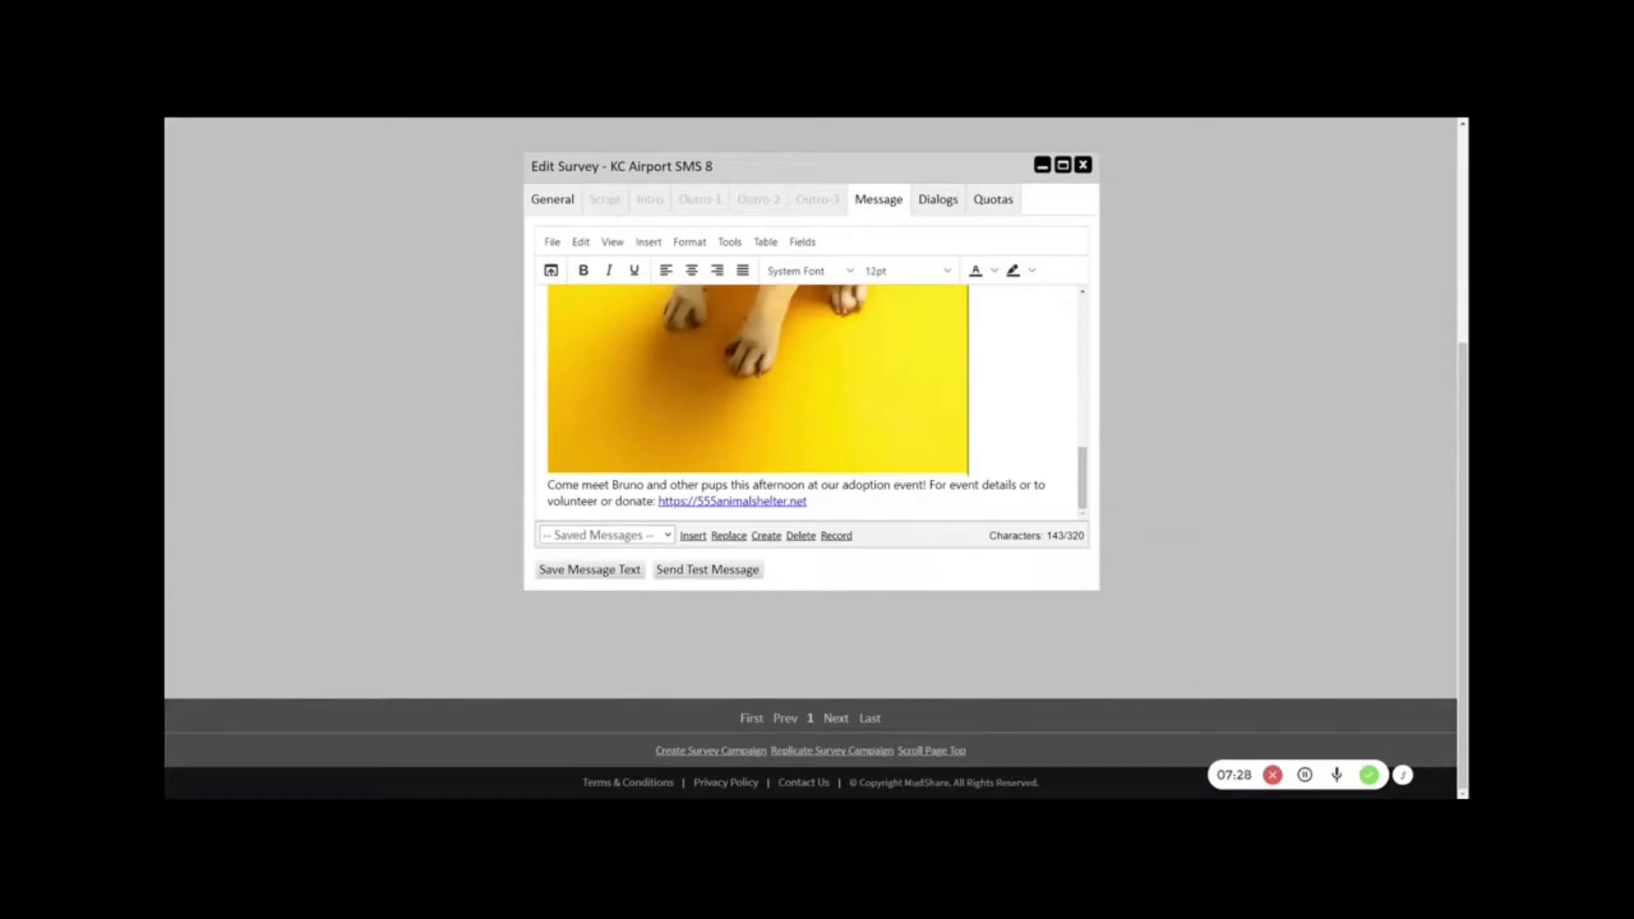
left_click(807, 501)
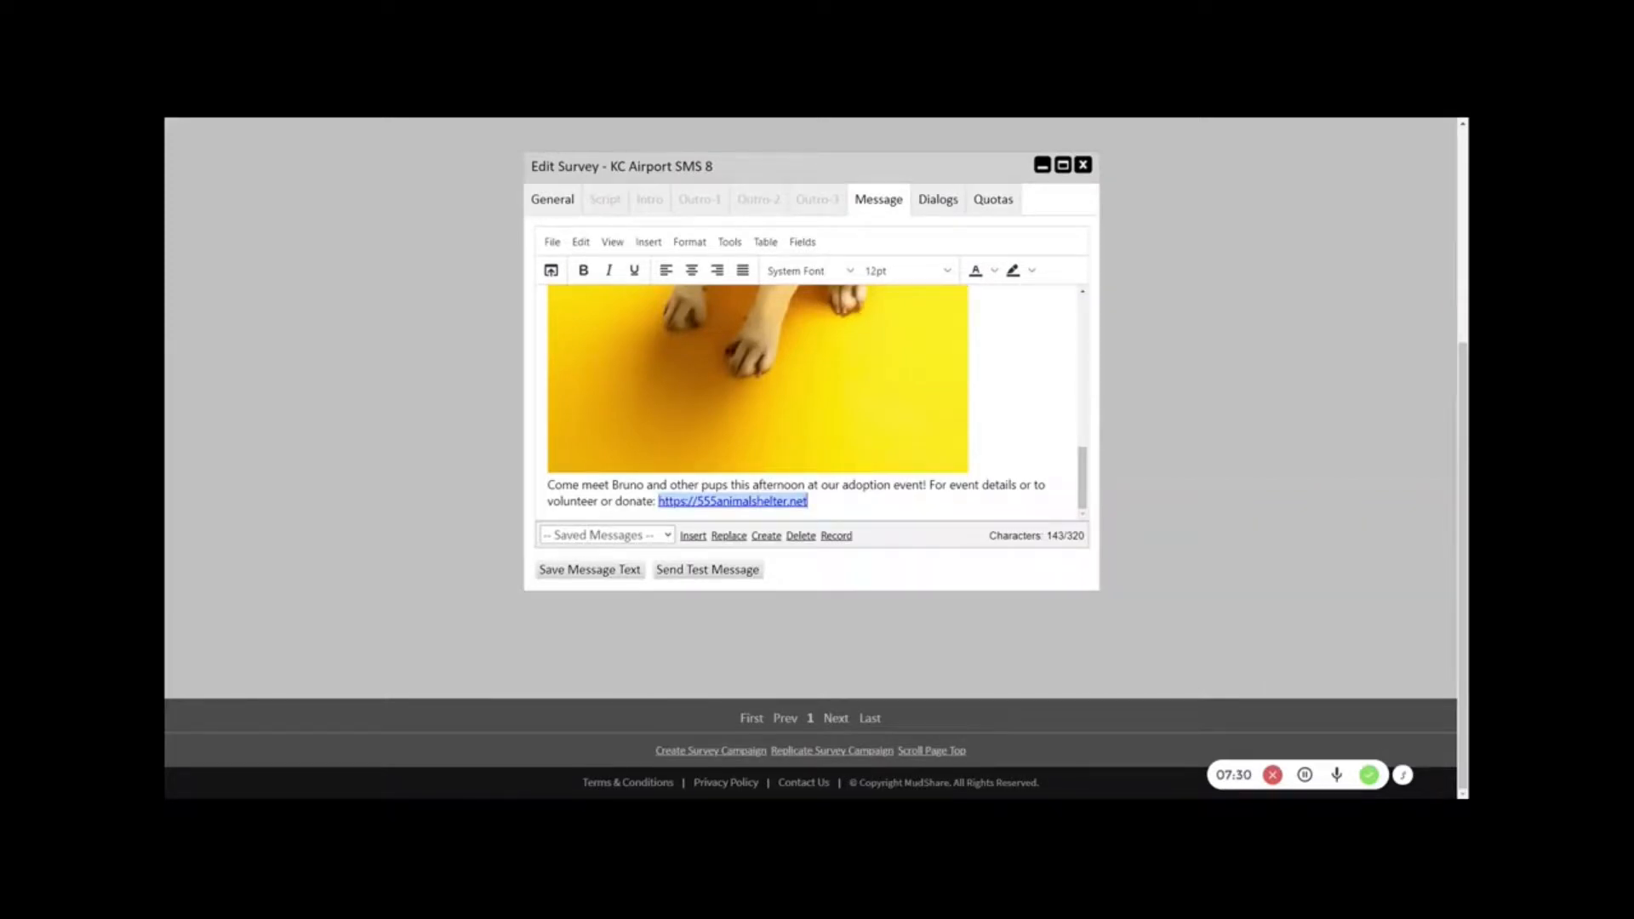
left_click(934, 487)
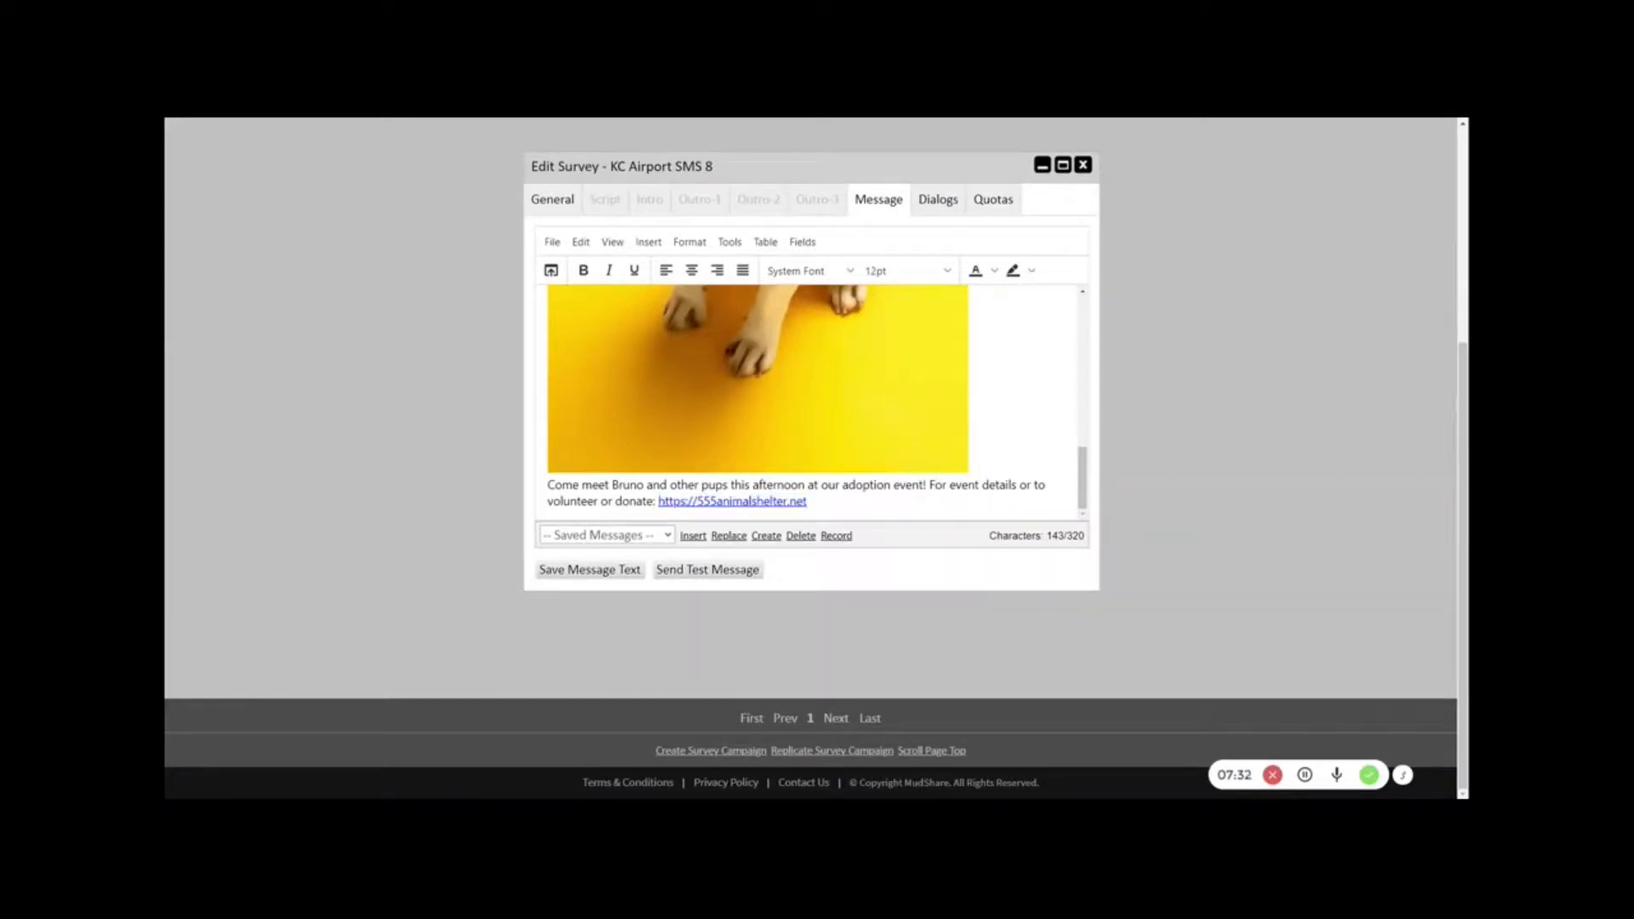
Step: Save the message text and close the KC Airport SMS 8 survey
left_click(598, 572)
left_click(1084, 167)
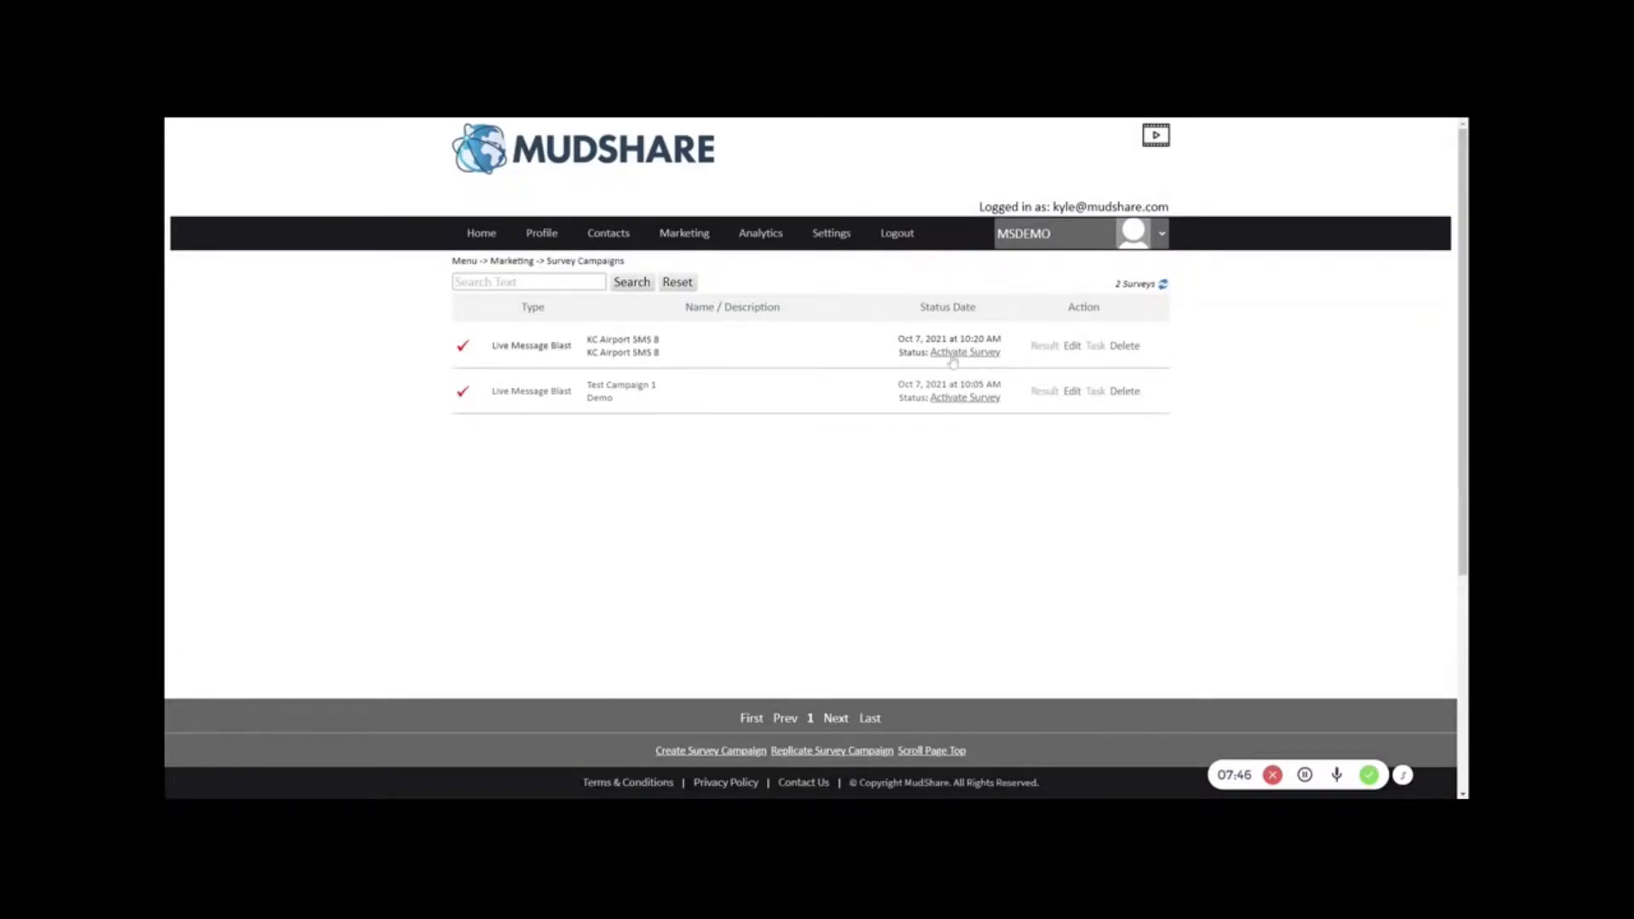
Step: Reopen the KC Airport SMS 8 survey and check its saved message
left_click(1071, 349)
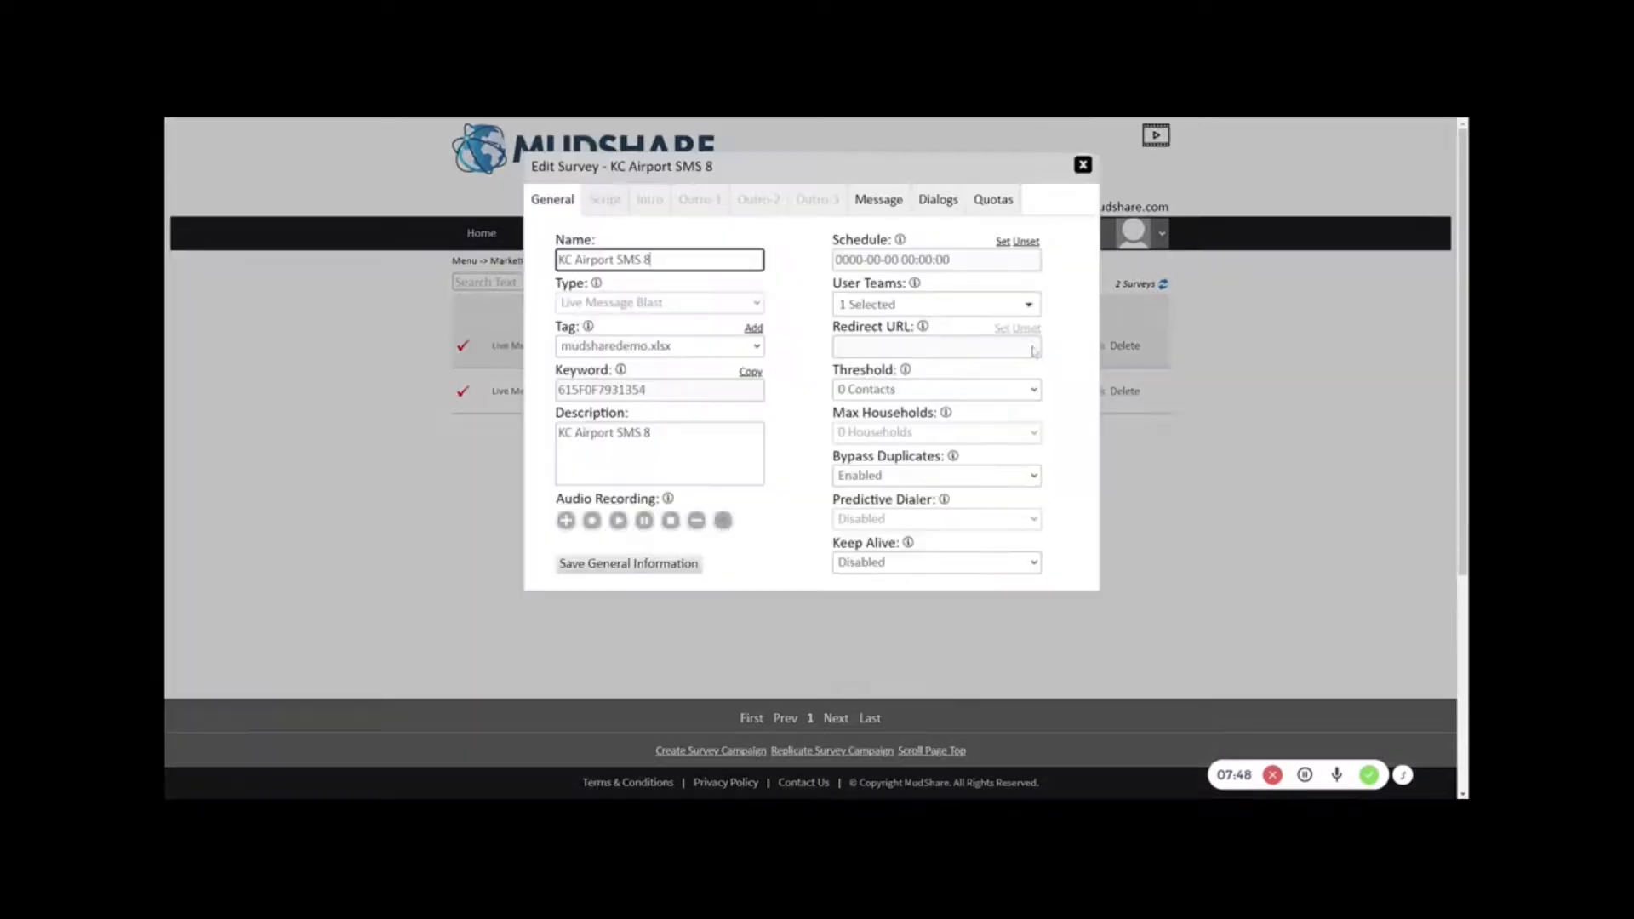
left_click(880, 204)
scroll(542, 508, "down", 6)
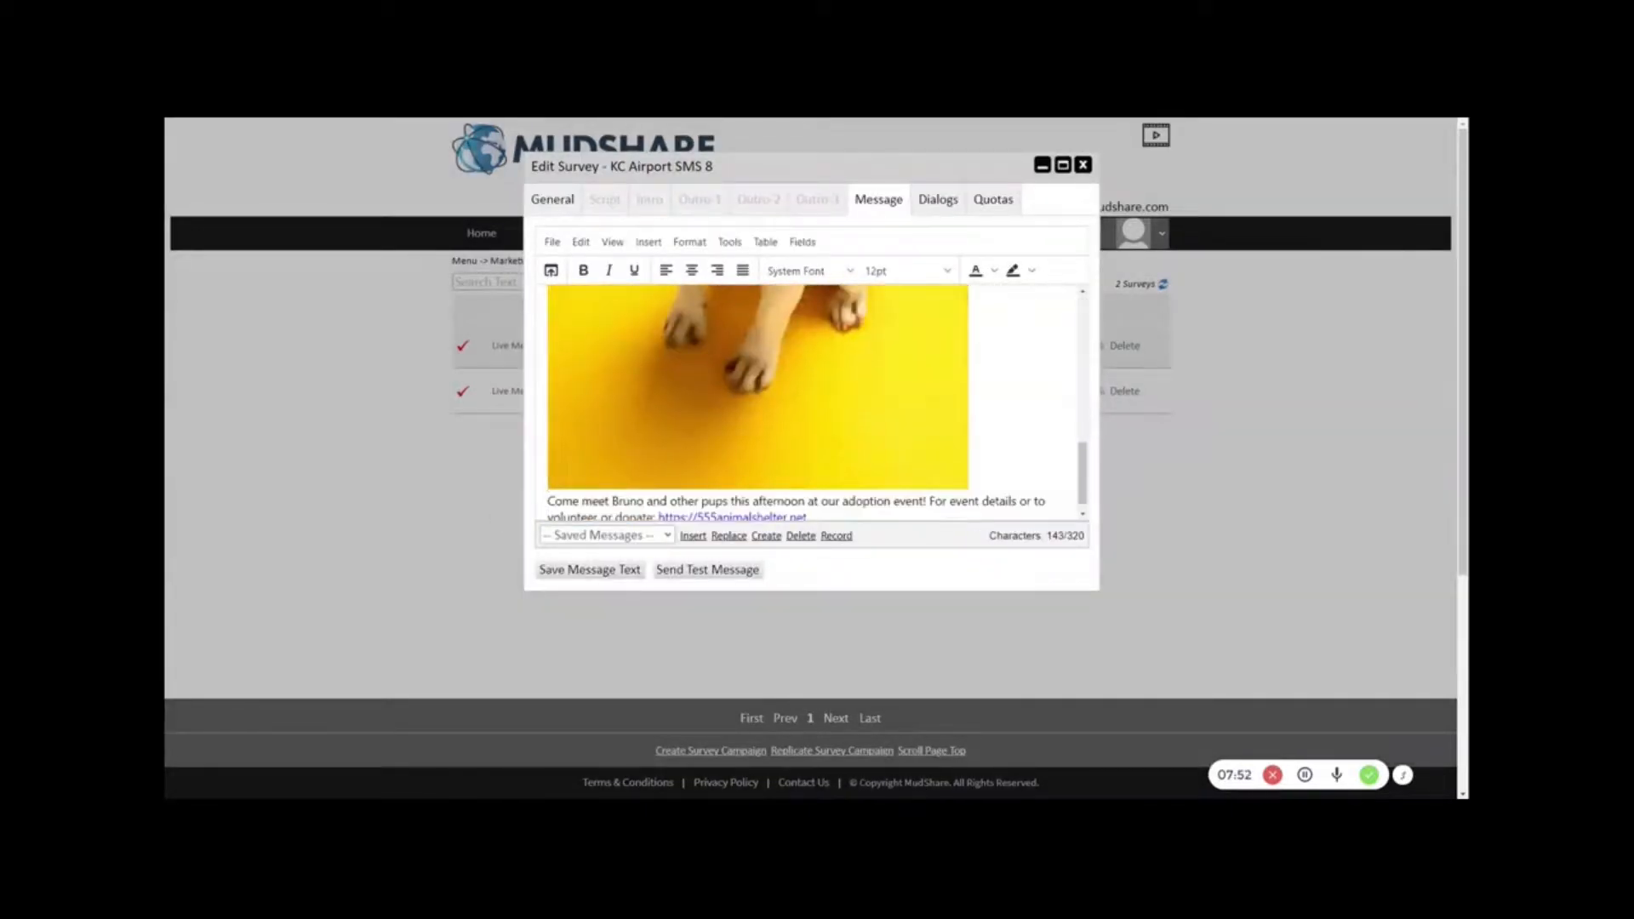
Step: Add the greeting "Hi [NAME_FIRST]! " before "Come meet Bruno" in the message, using the Name First merge field
left_click(548, 503)
type("Hi")
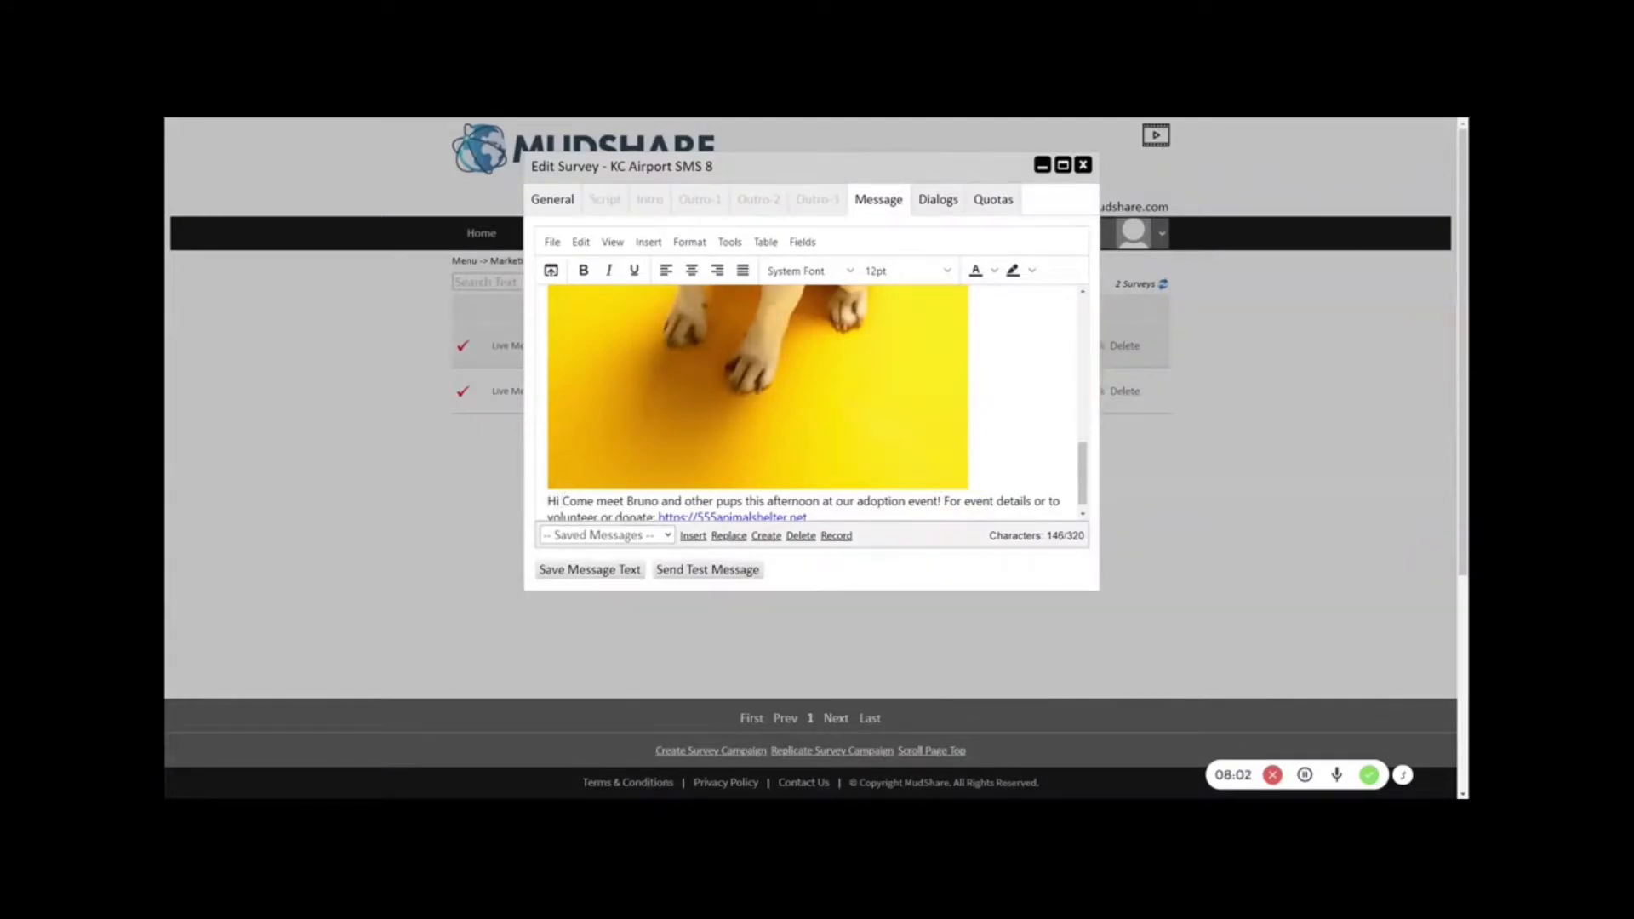
left_click(803, 241)
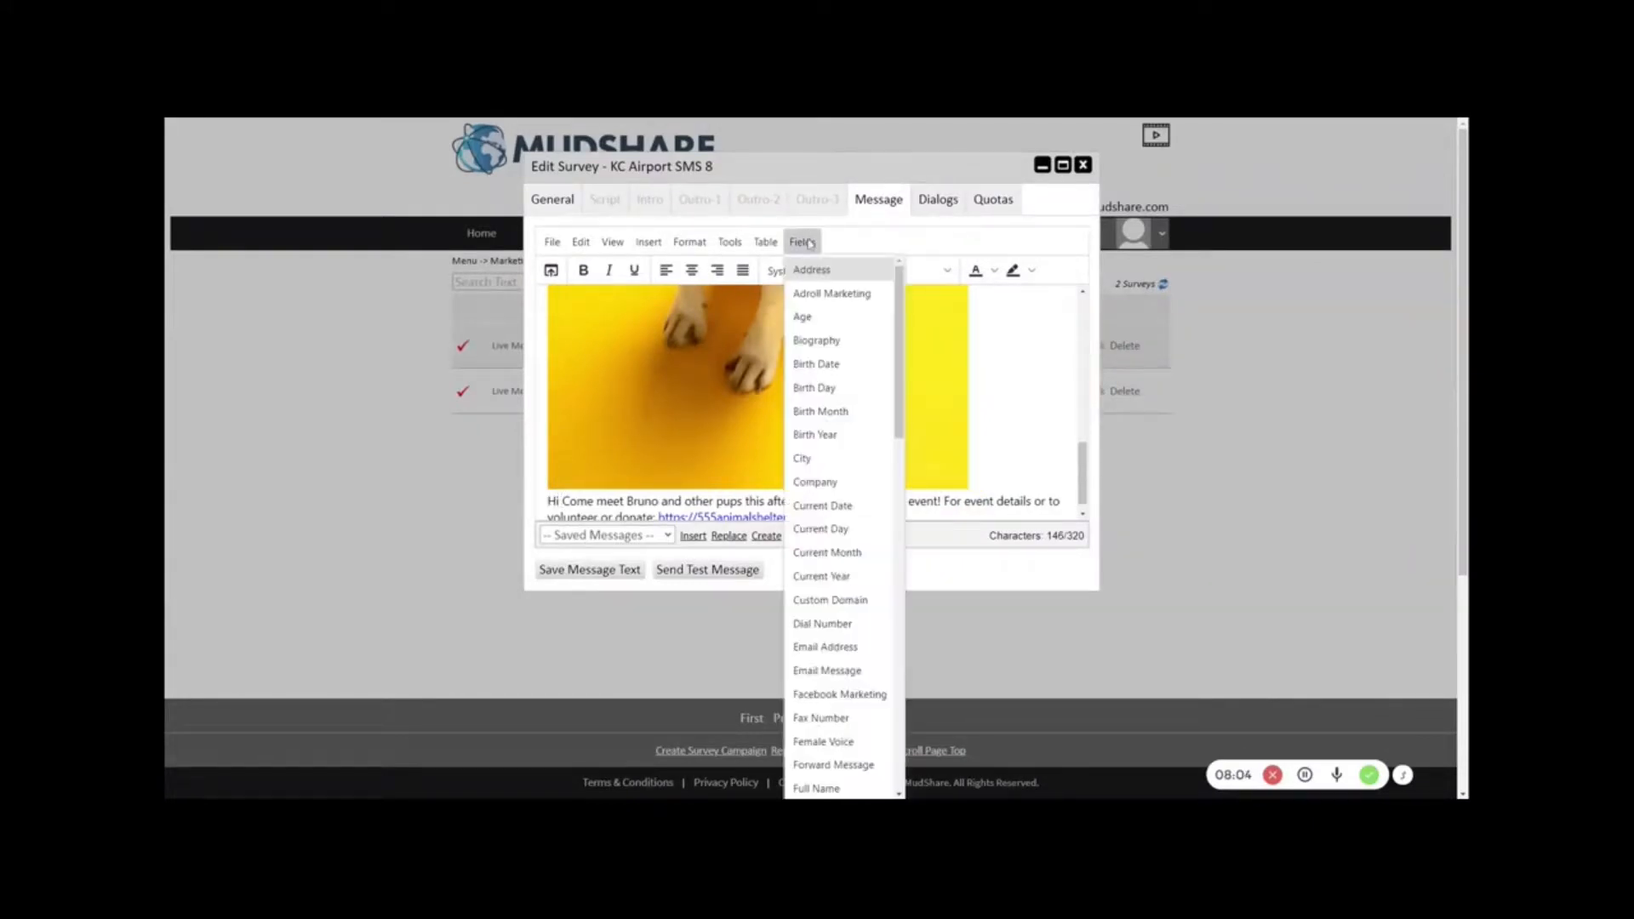
scroll(829, 400, "down", 2)
scroll(837, 412, "down", 4)
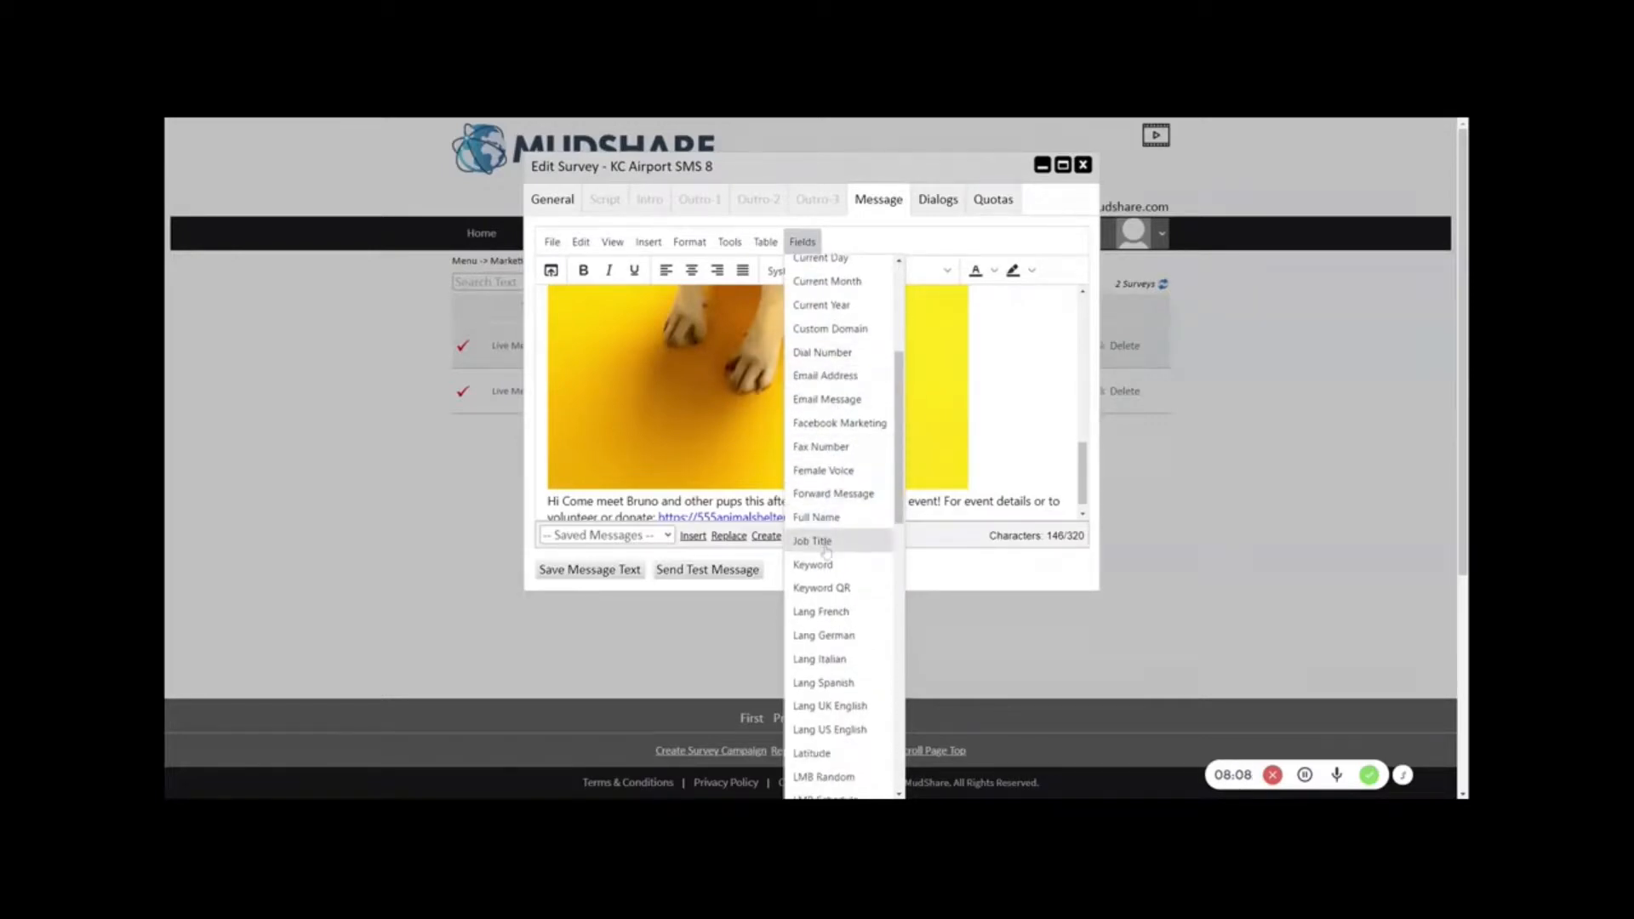
scroll(837, 487, "down", 2)
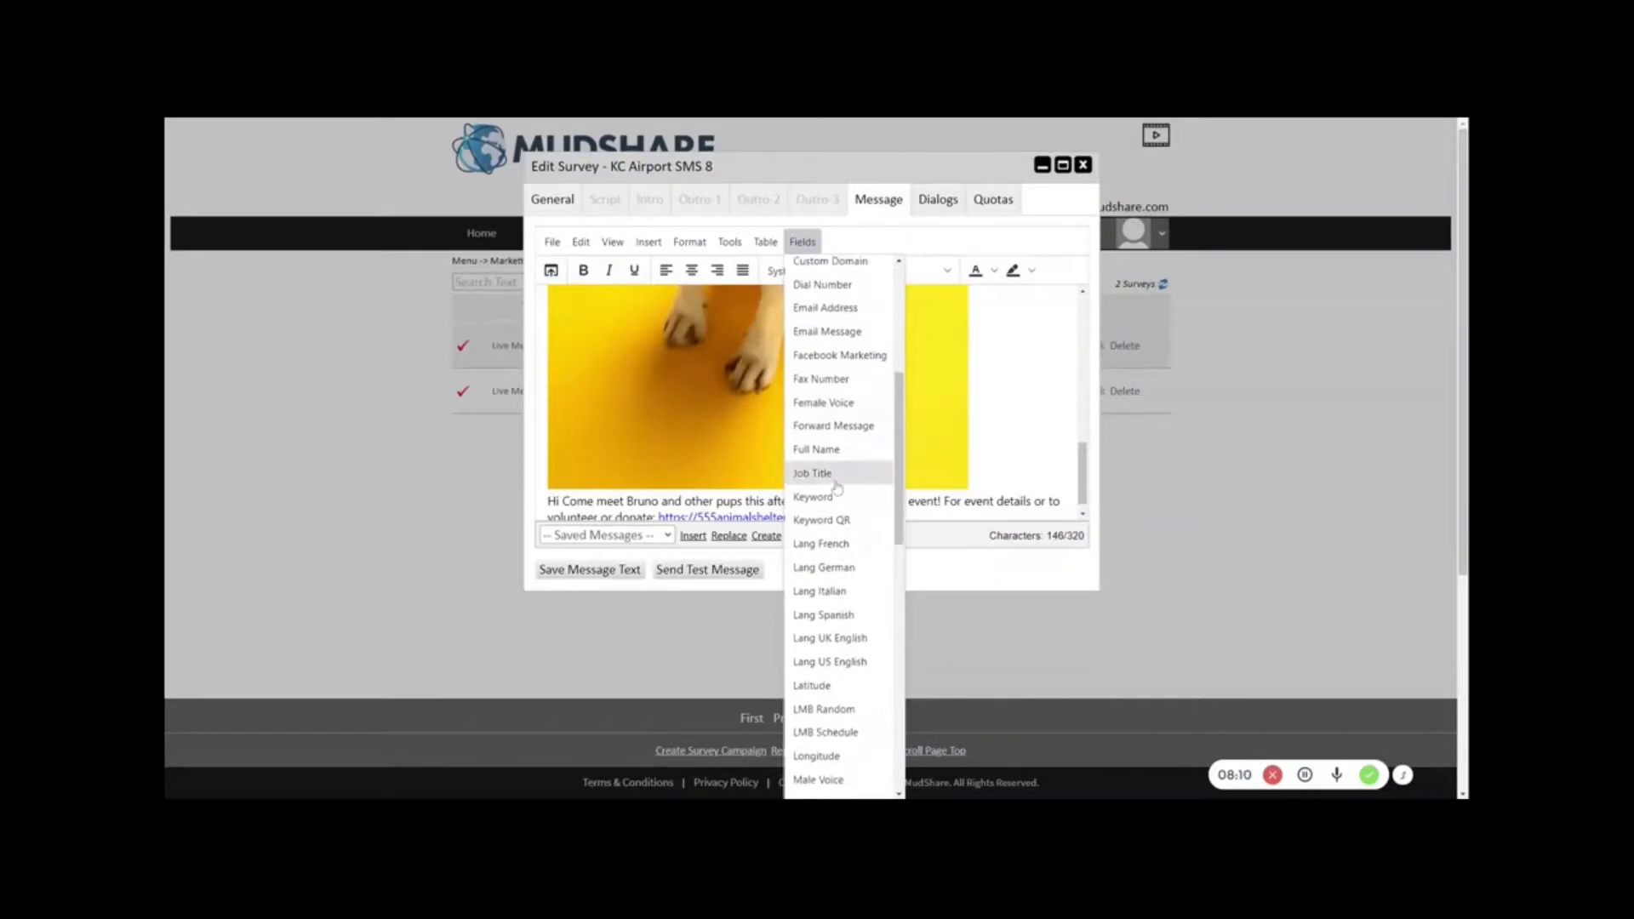
scroll(843, 523, "down", 3)
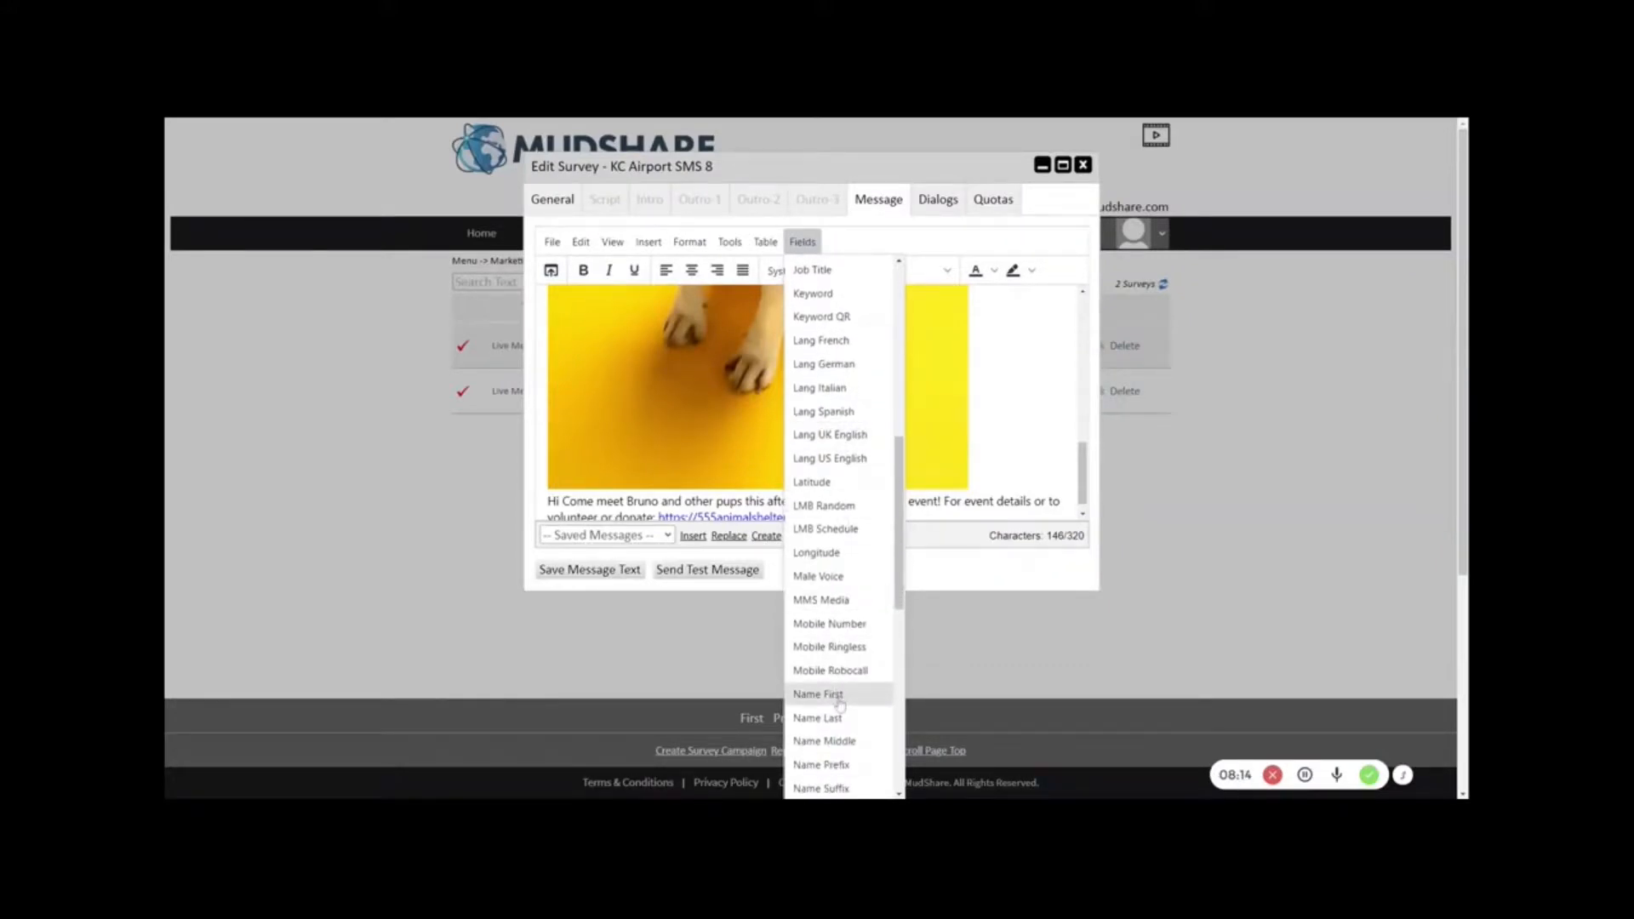
left_click(838, 703)
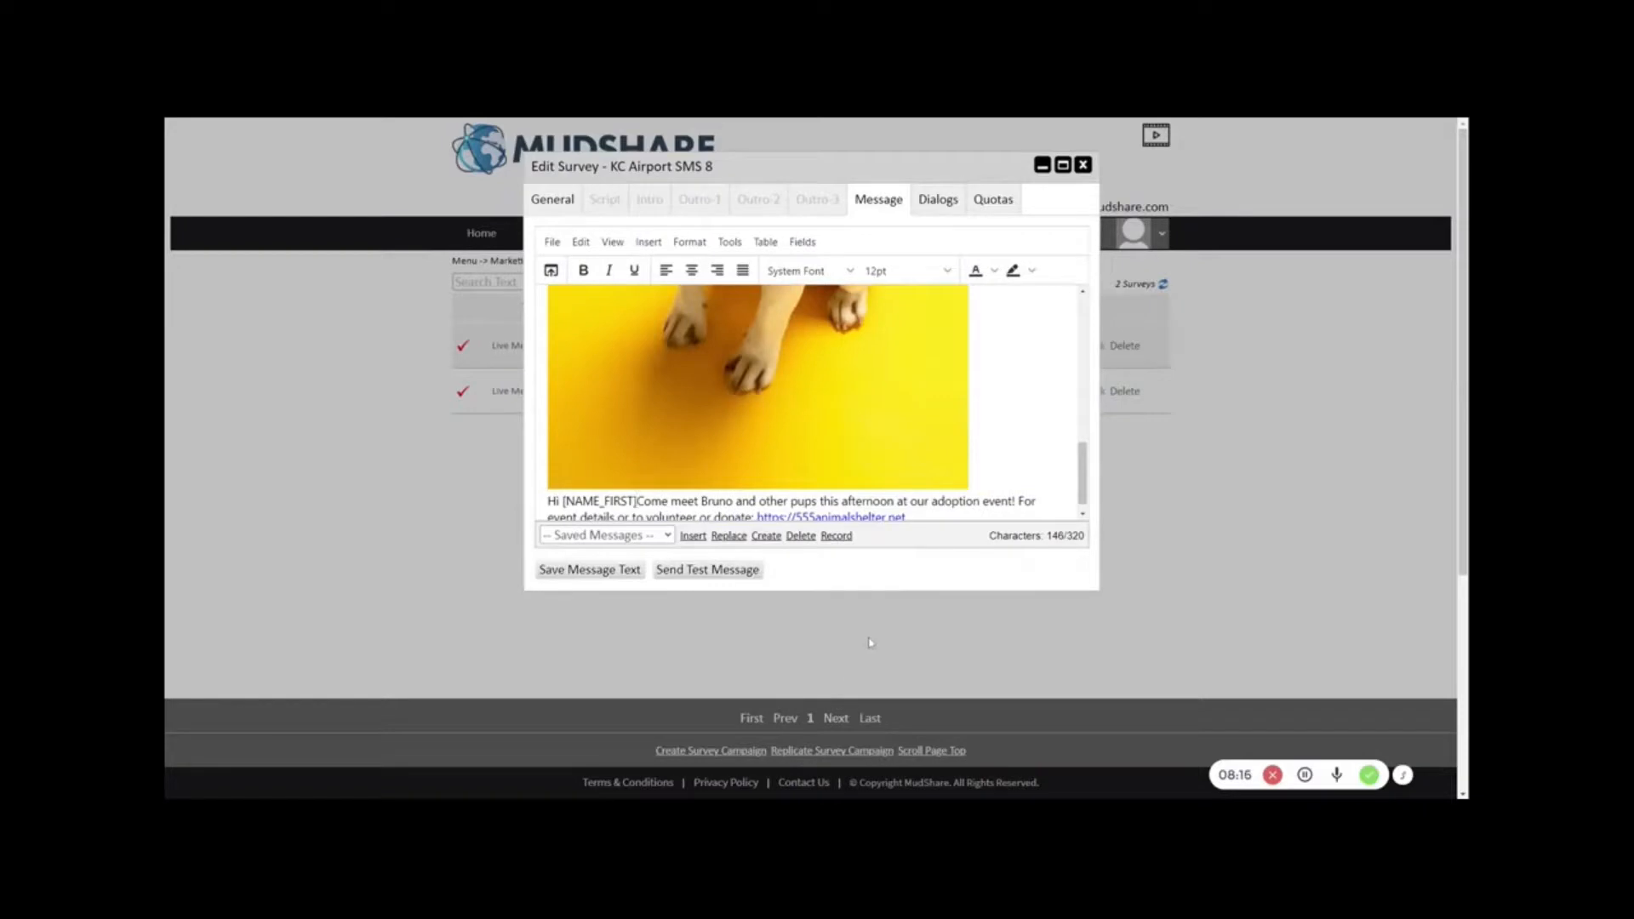
type("!")
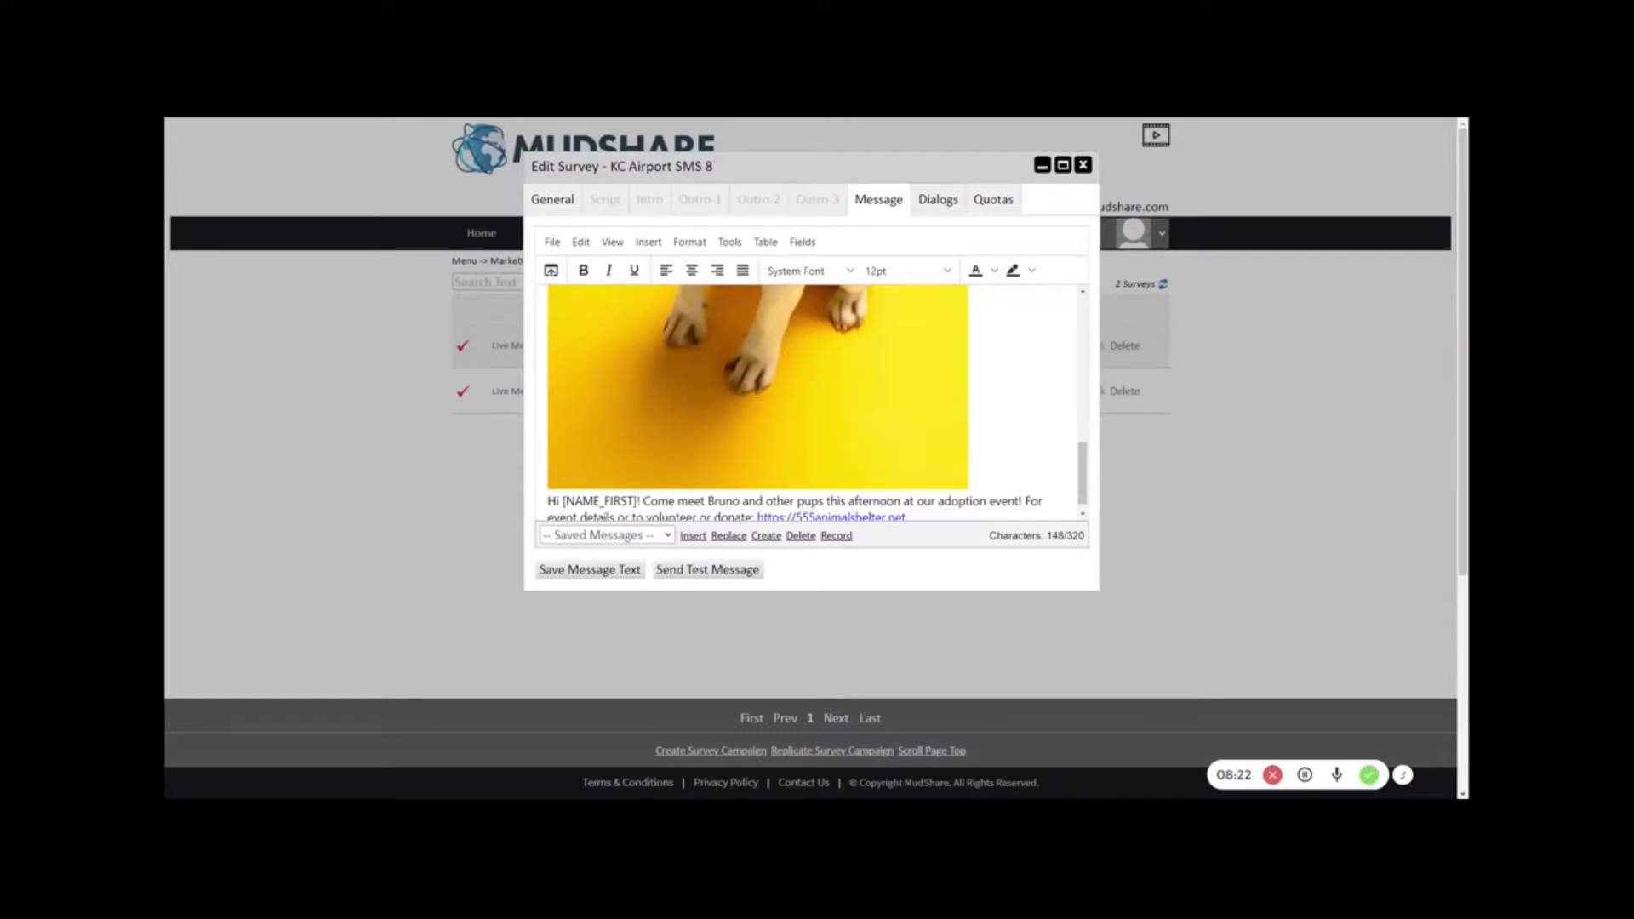
Step: Review the personalized message, save its text and close the KC Airport SMS 8 survey
scroll(811, 402, "up", 7)
scroll(811, 402, "down", 7)
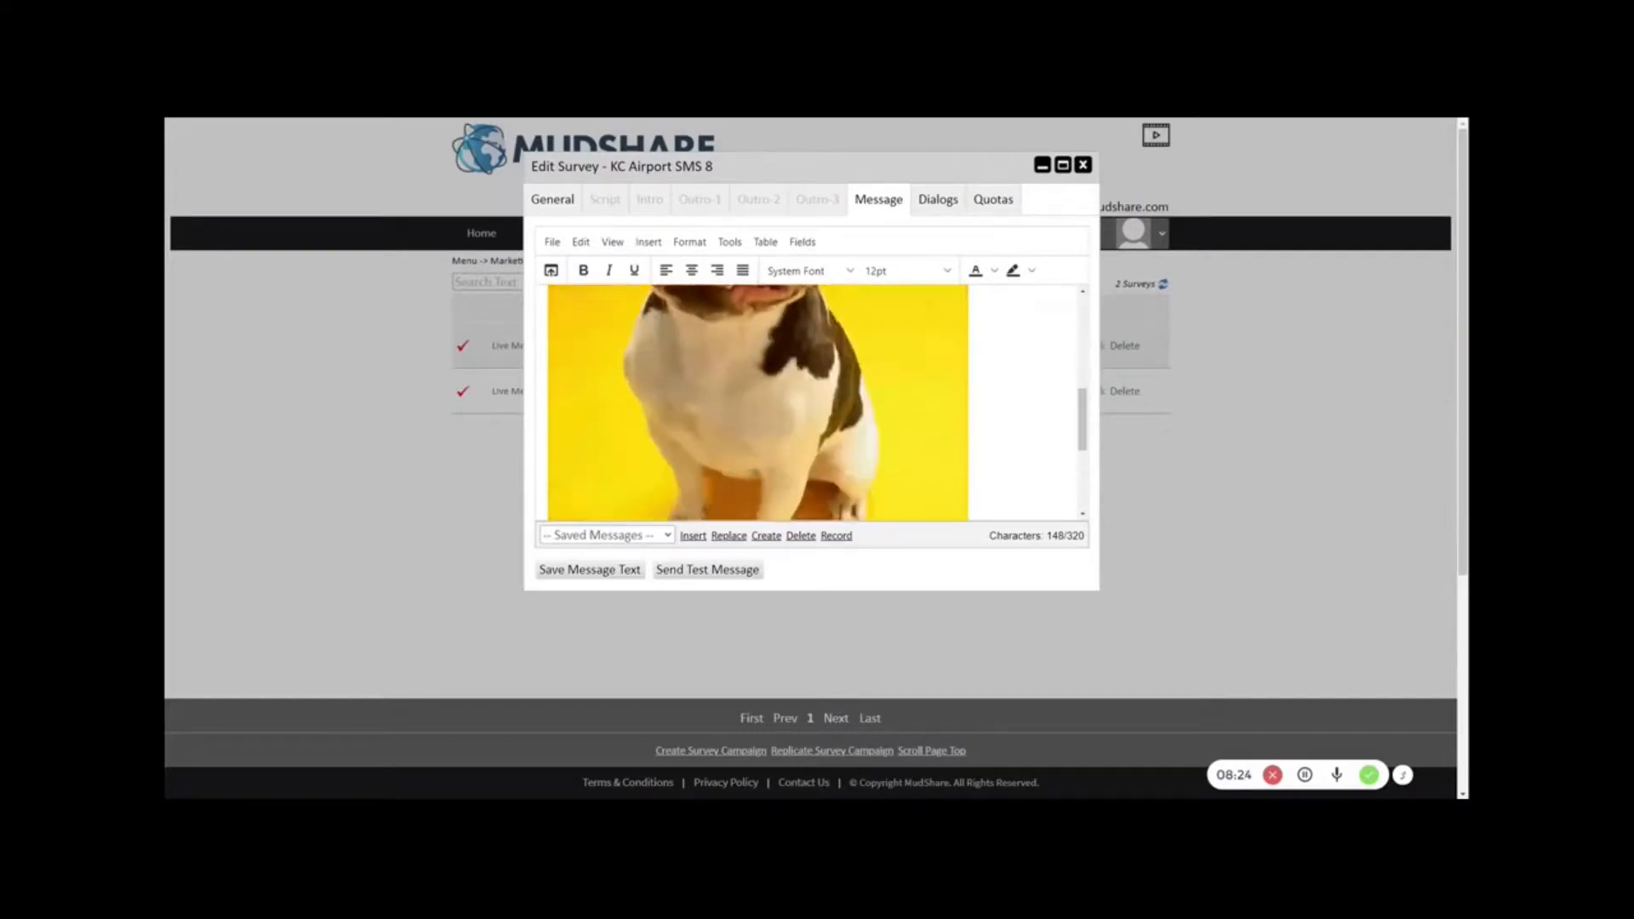
left_click(609, 570)
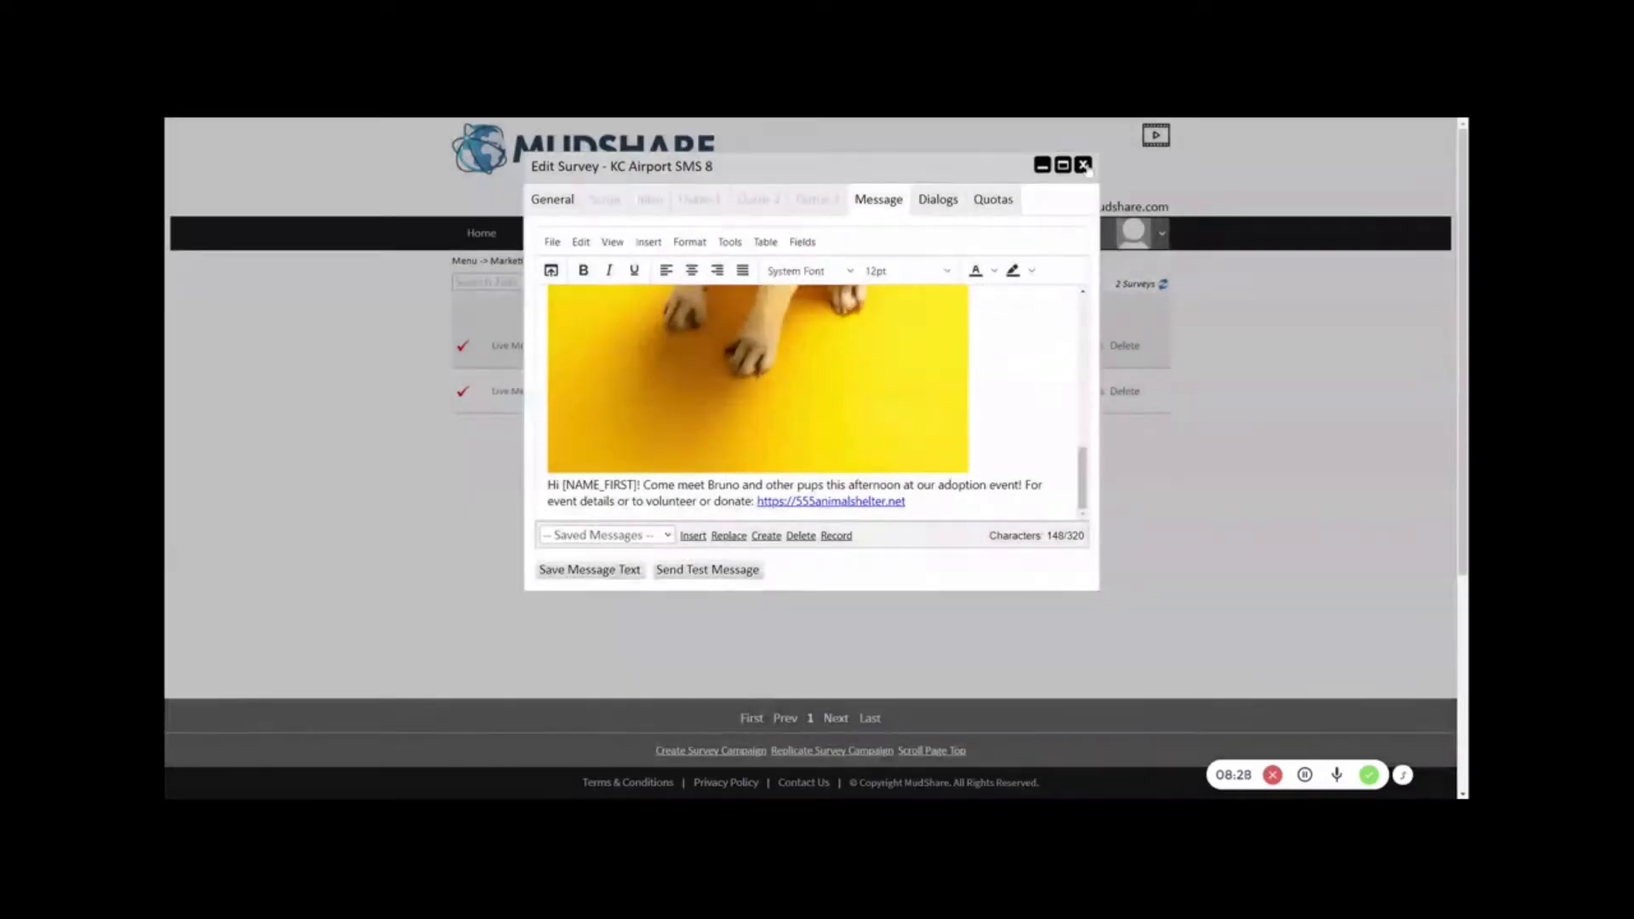
left_click(1083, 166)
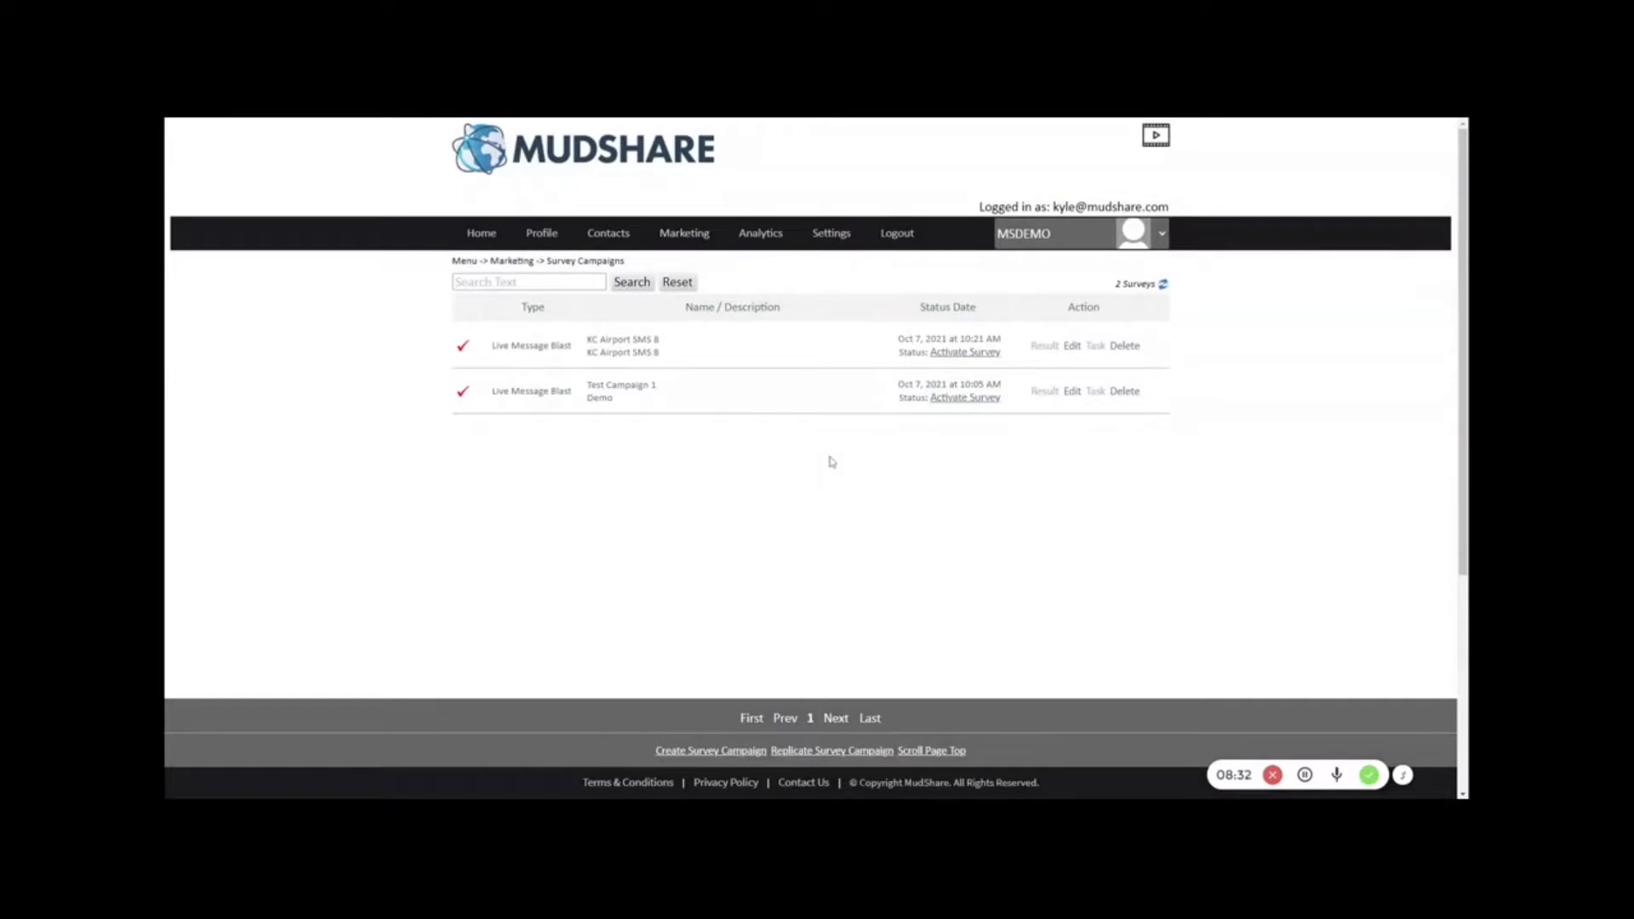
Step: Activate the KC Airport SMS 8 survey campaign and open MudShare Phone
left_click(969, 354)
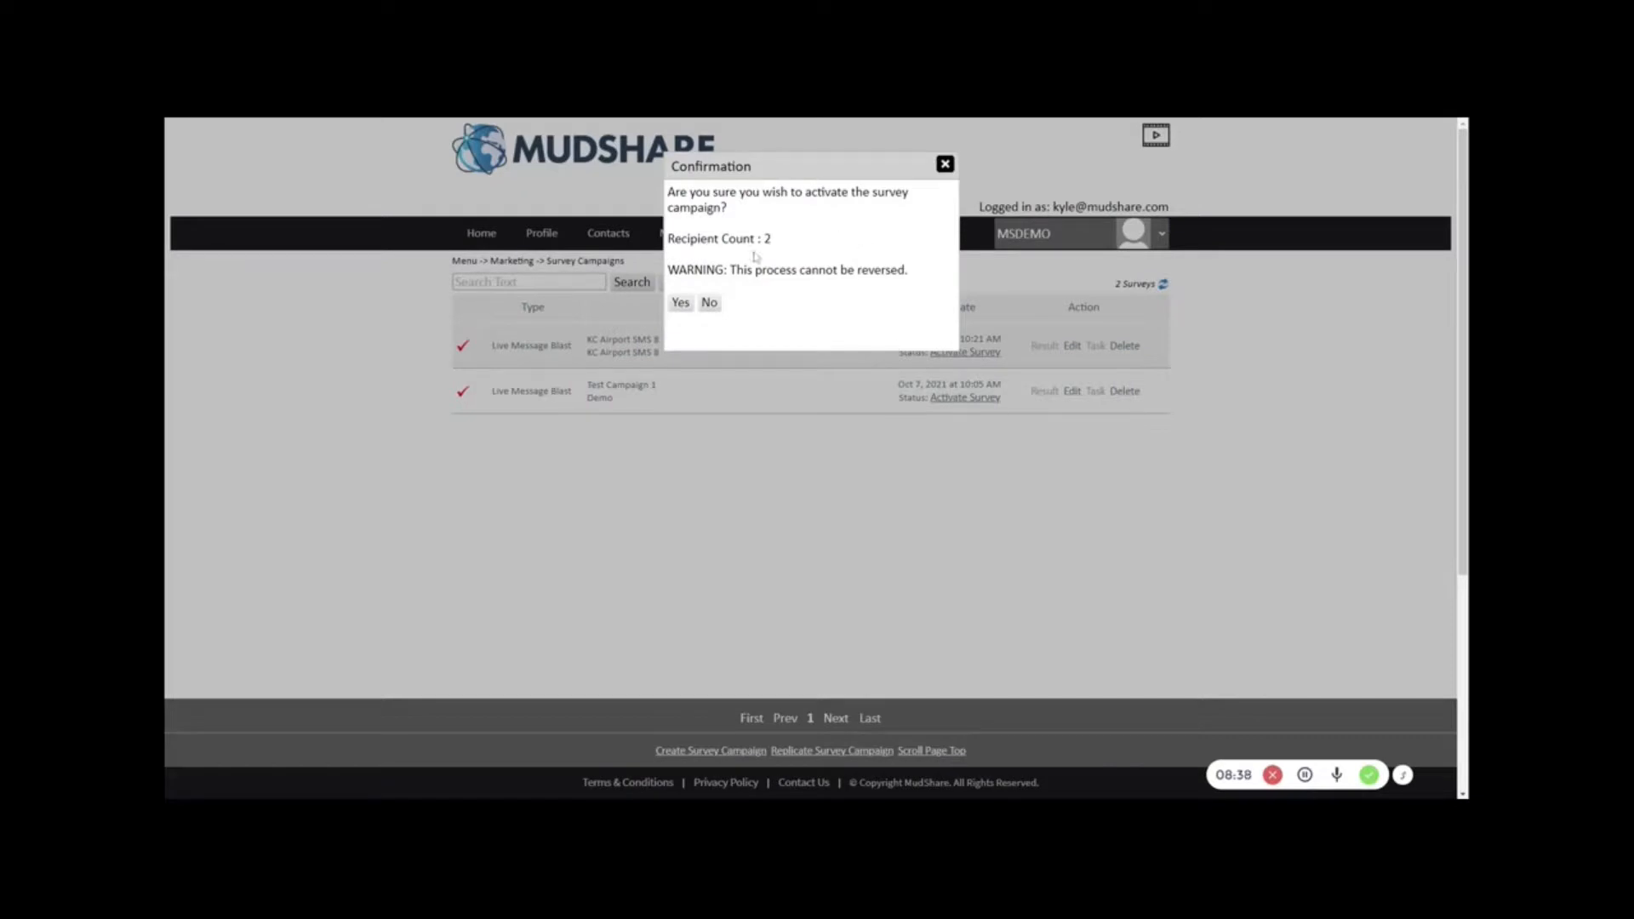
left_click(681, 303)
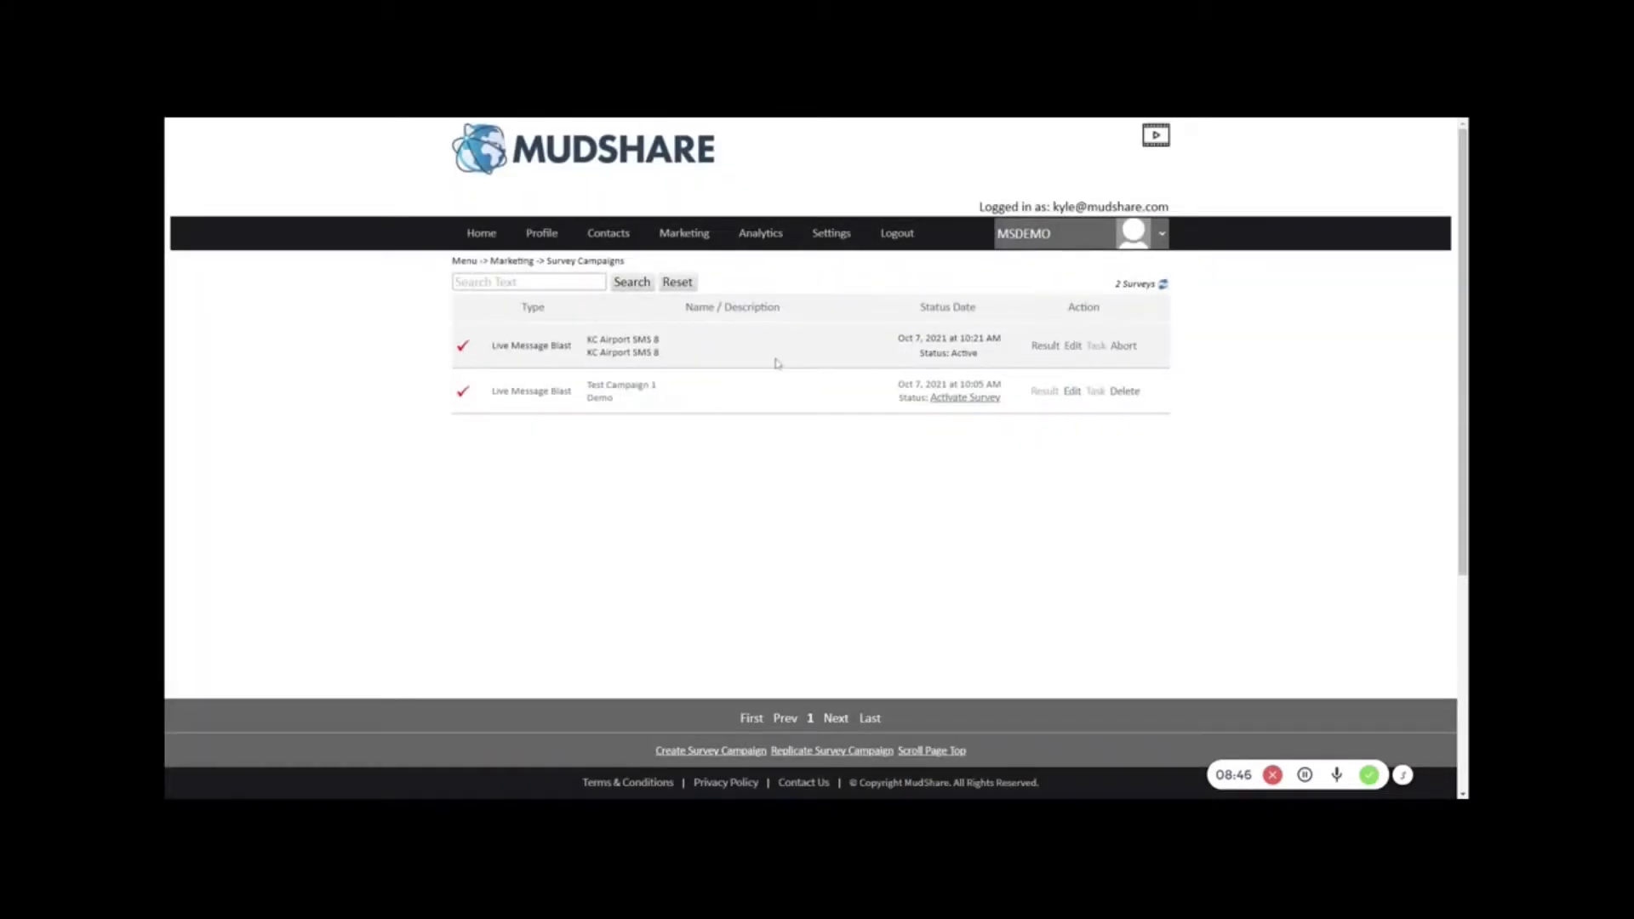
mouse_move(492, 244)
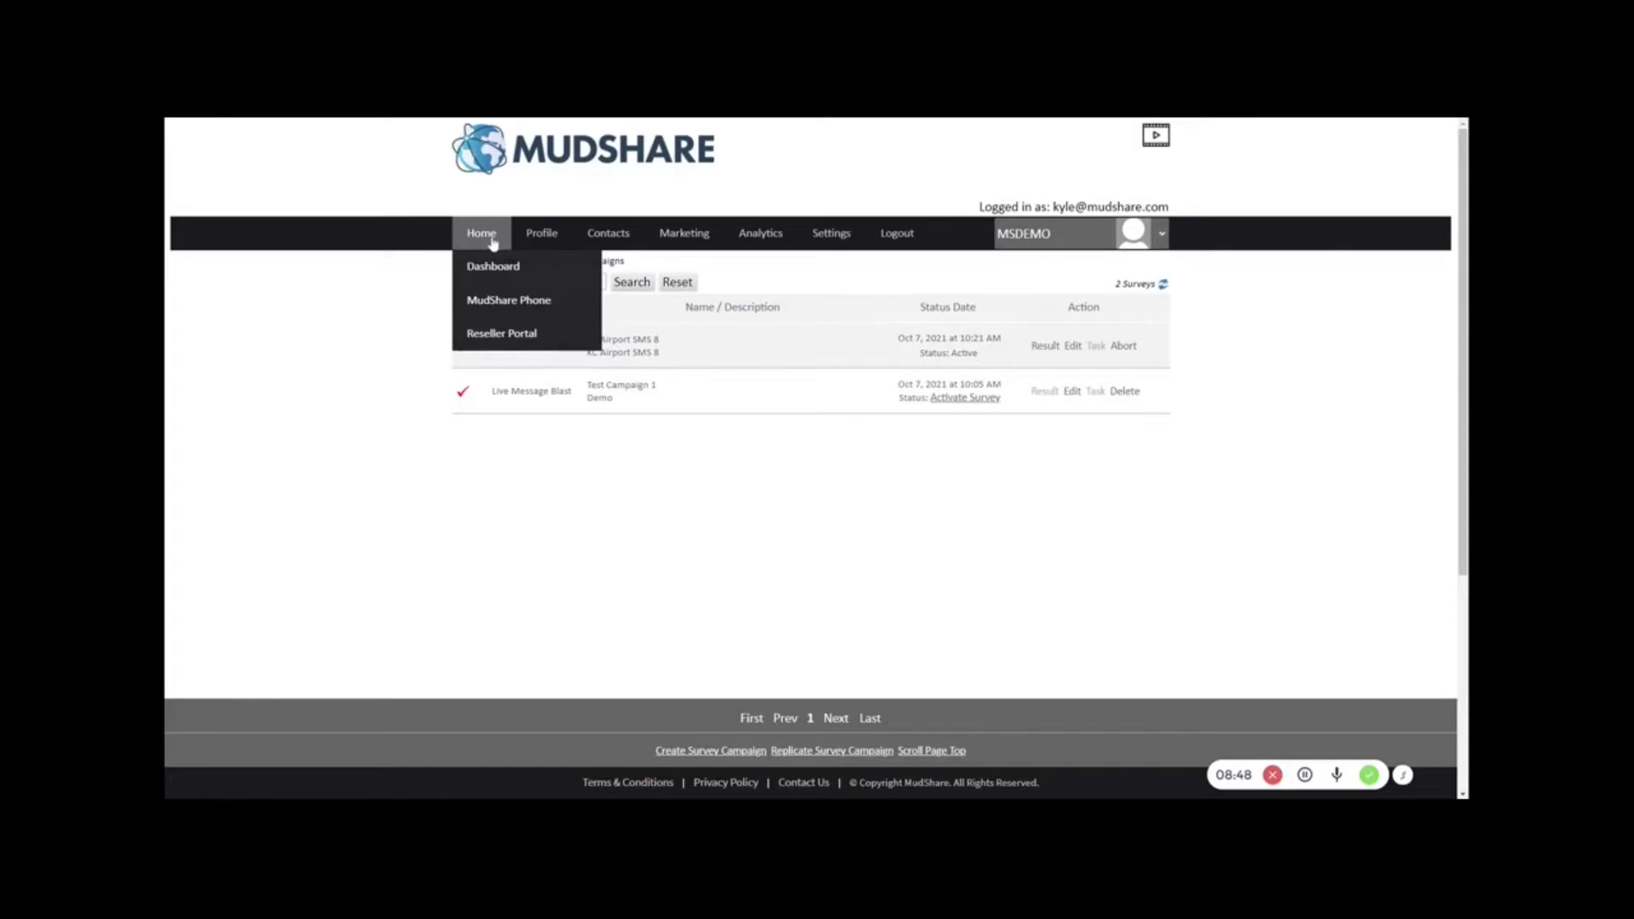
left_click(533, 303)
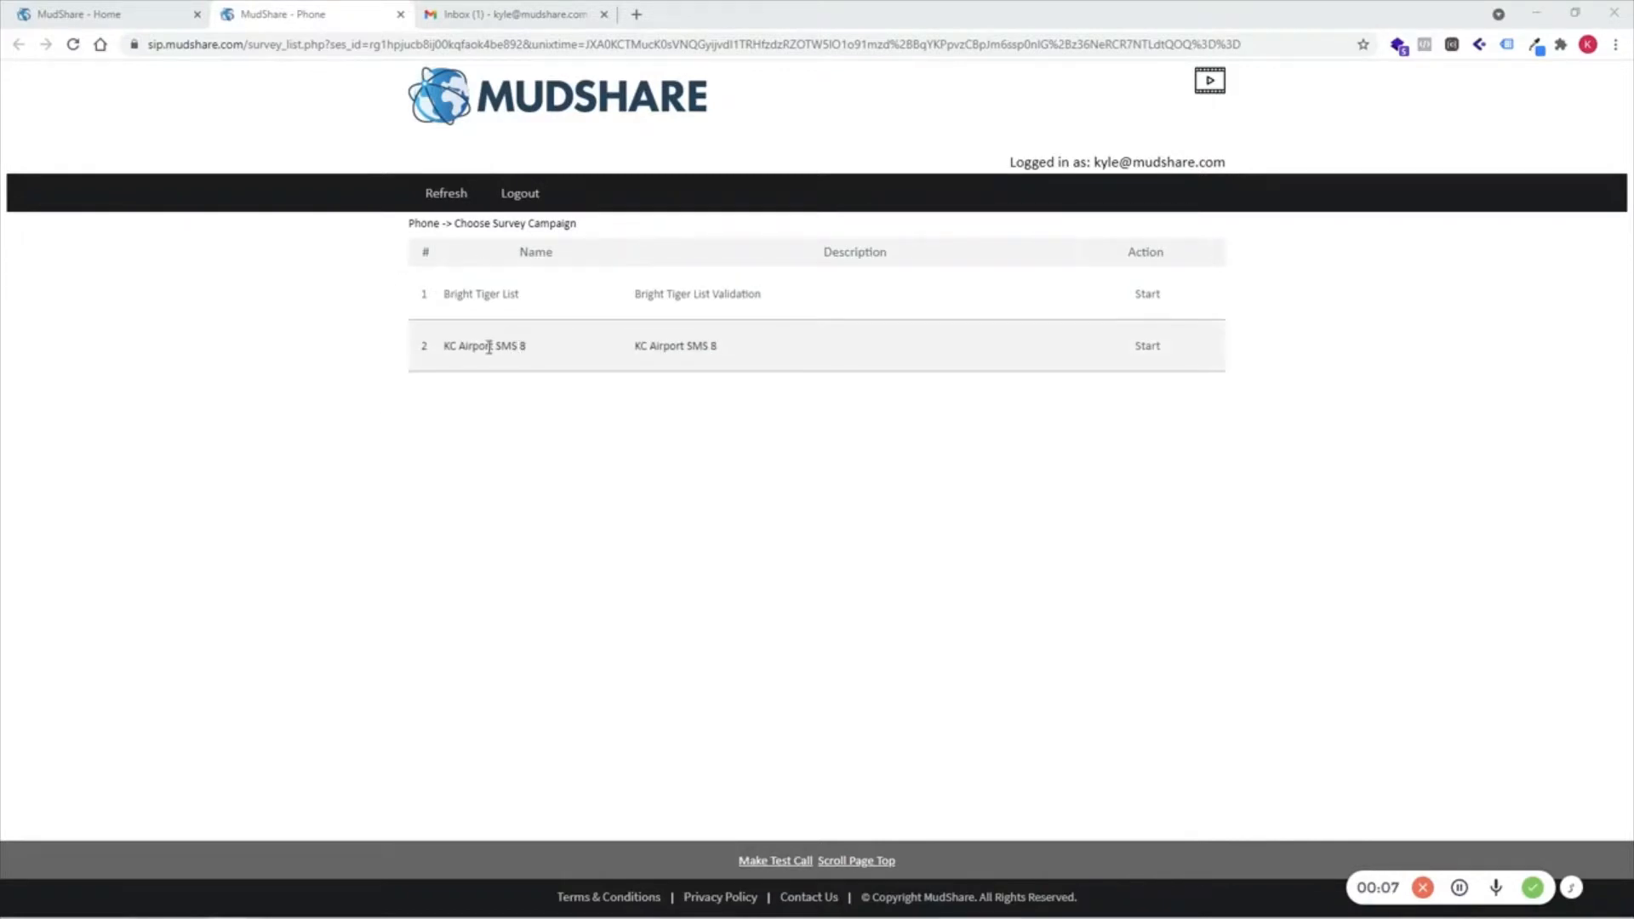
Step: Start the KC Airport SMS 8 campaign, send its message to both contacts and close the phone page
left_click(1151, 349)
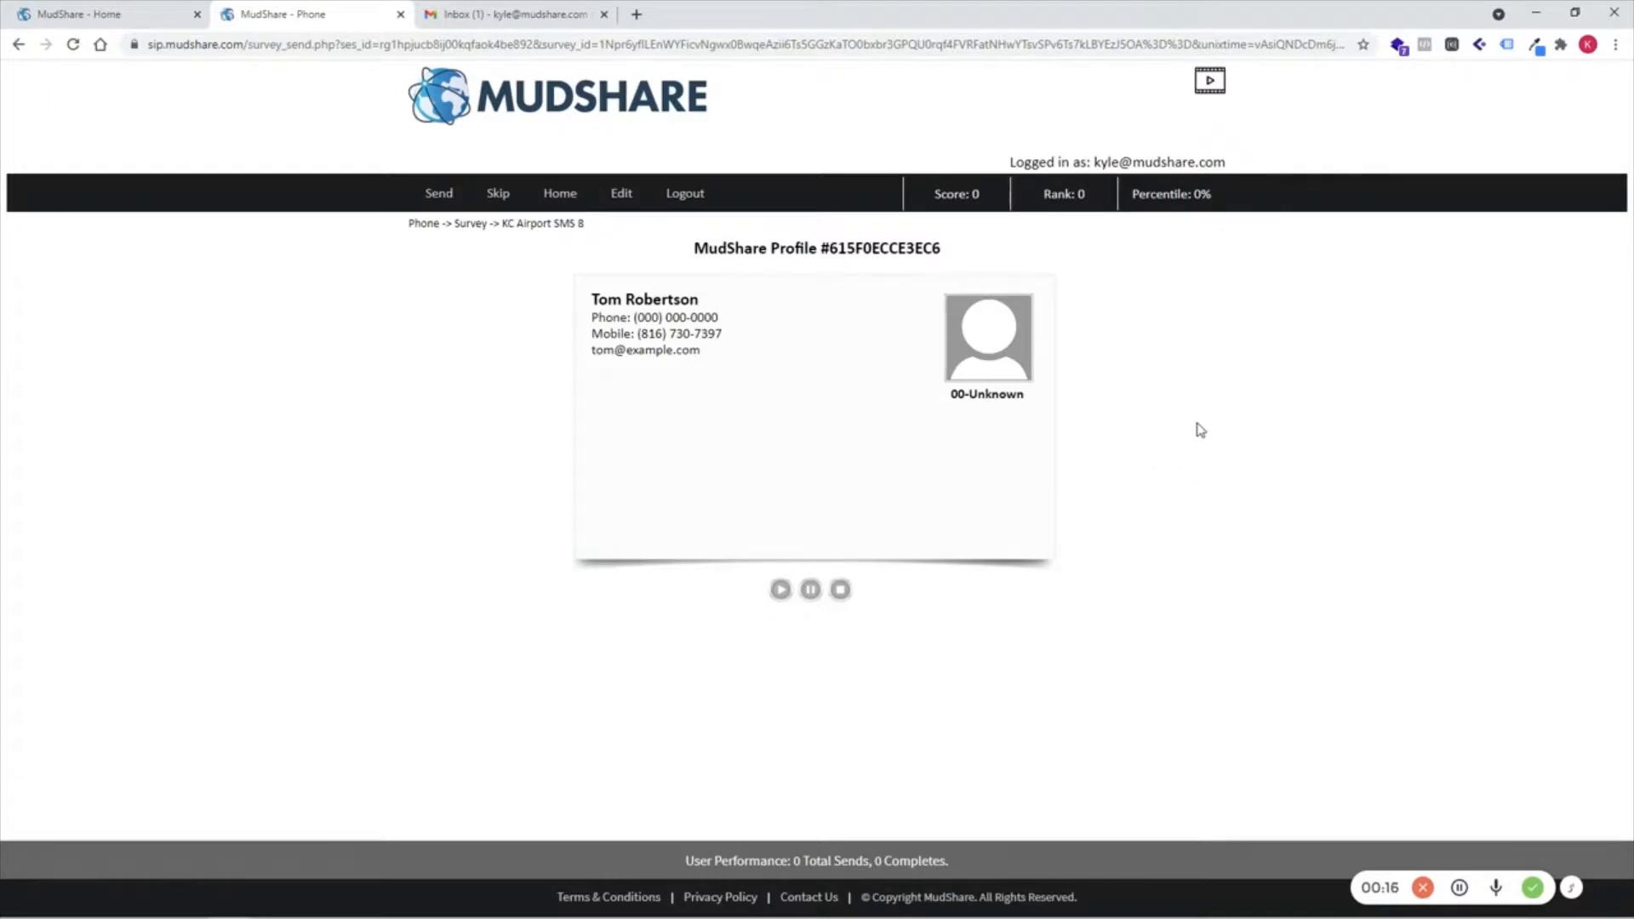
key("Return")
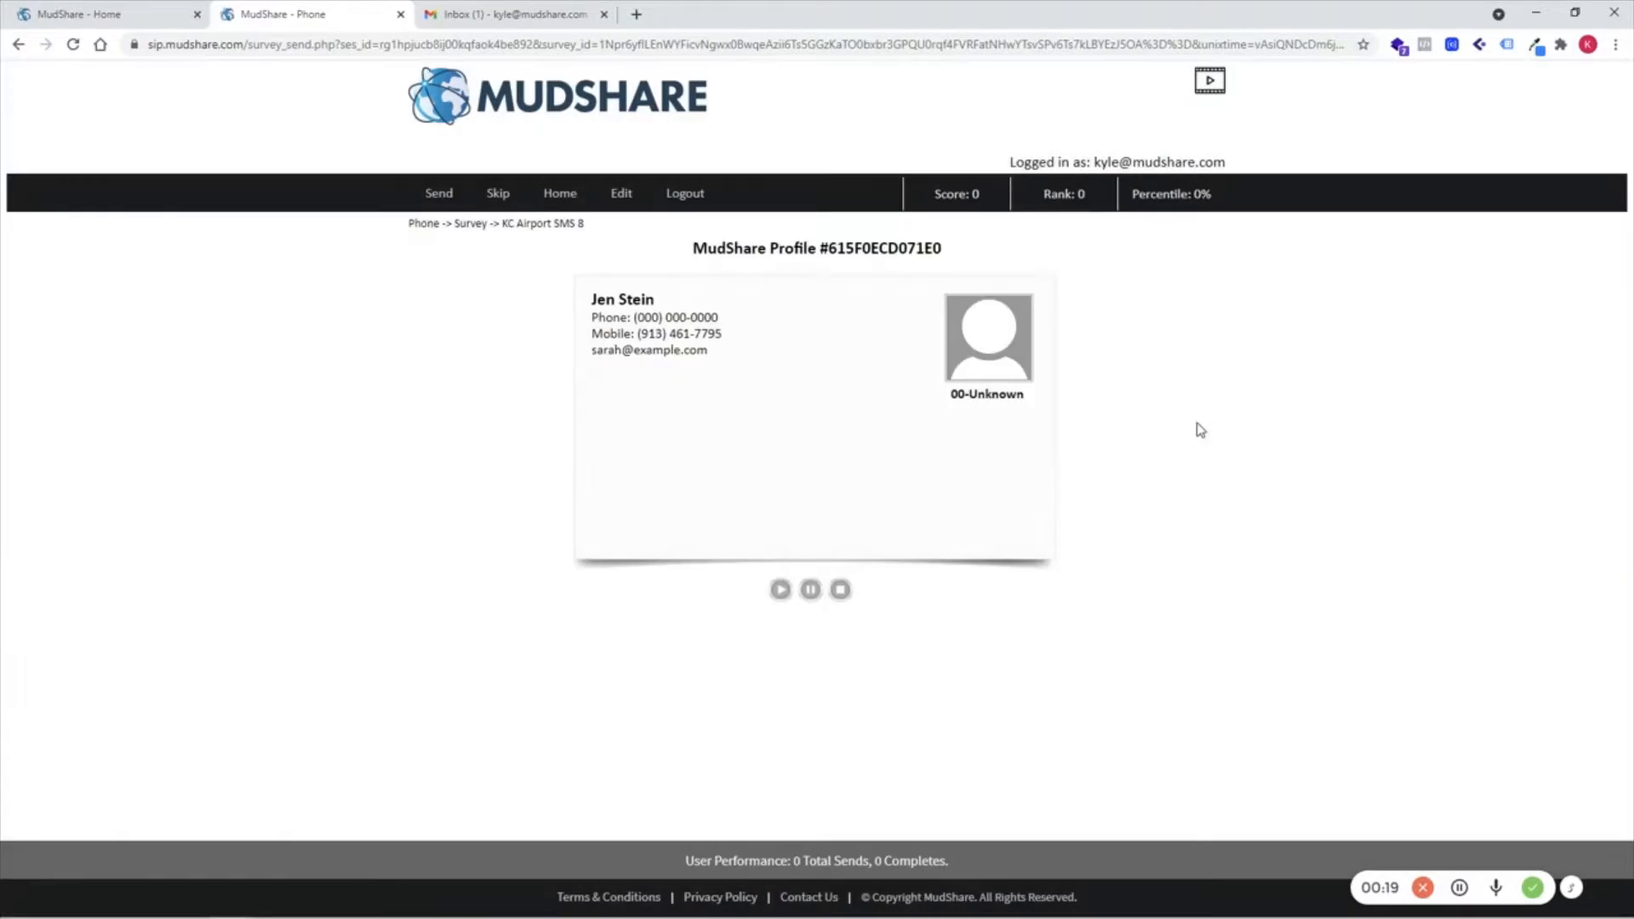
key("Return")
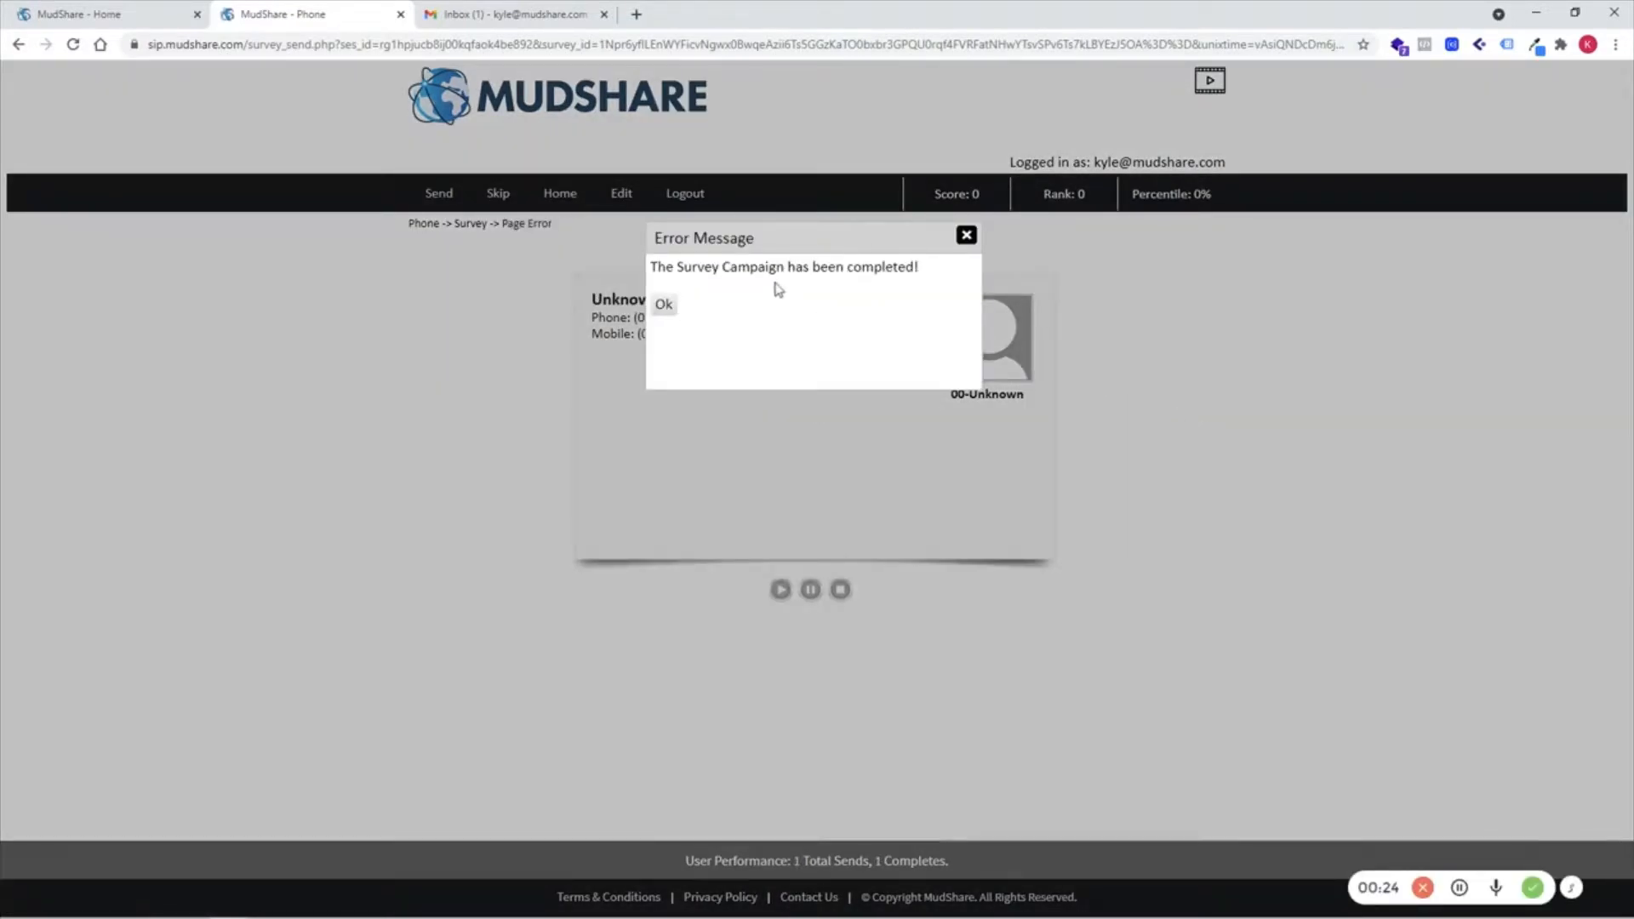
left_click(665, 306)
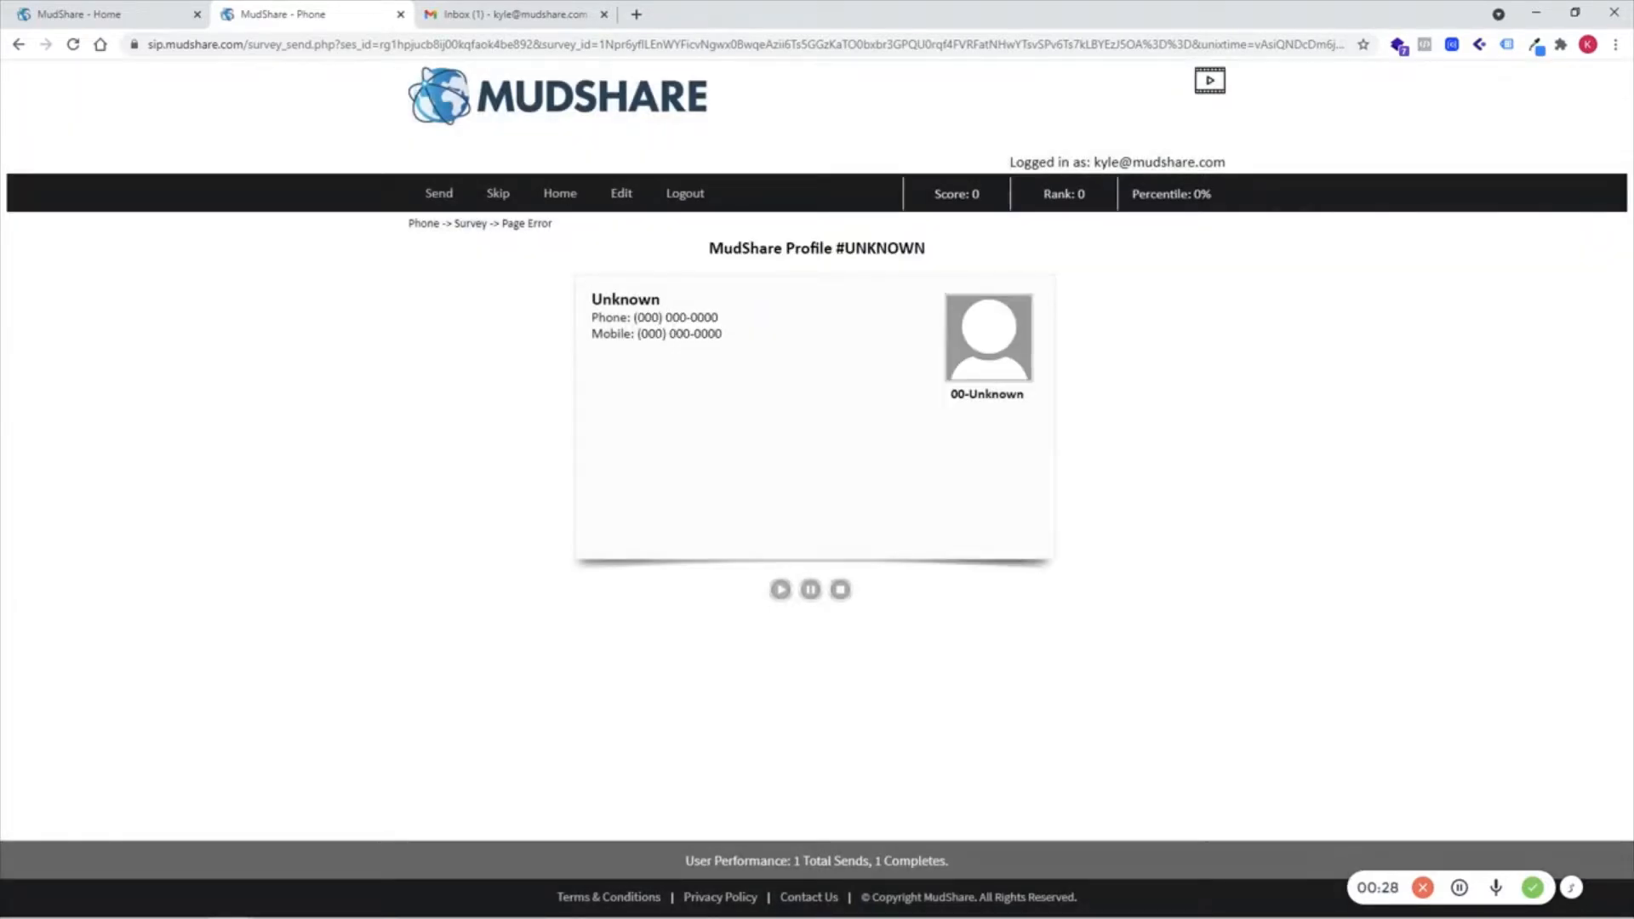
left_click(401, 15)
mouse_move(407, 356)
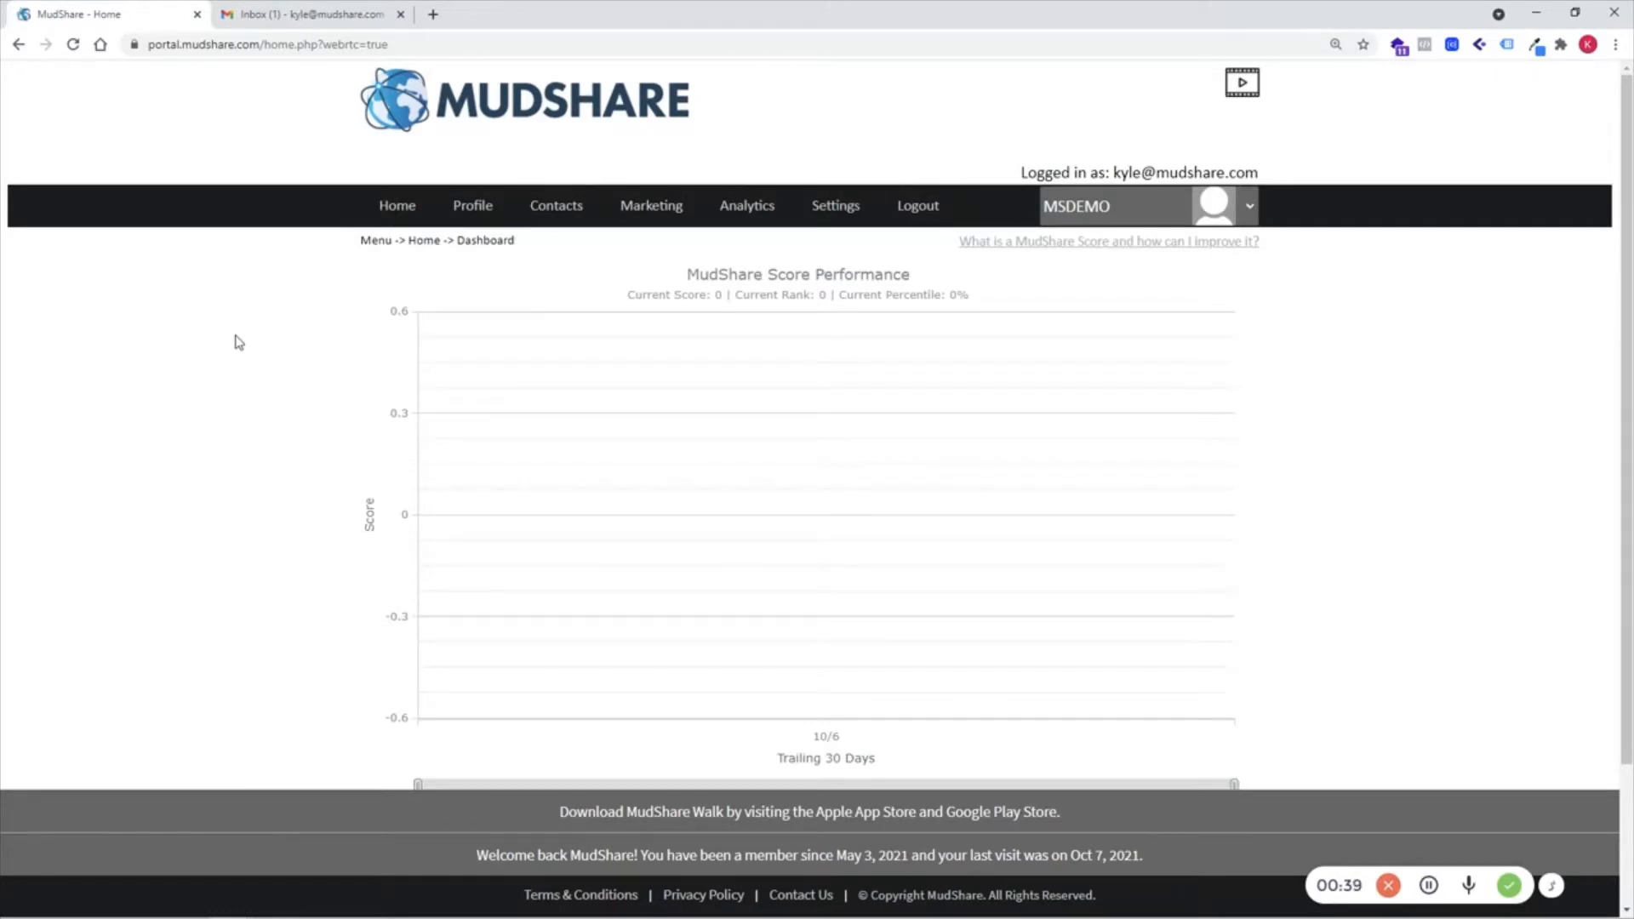
Step: Switch to Gmail and examine the MSDEMO SMS Campaign draft's recipient, subaccount and requested send time
left_click(311, 25)
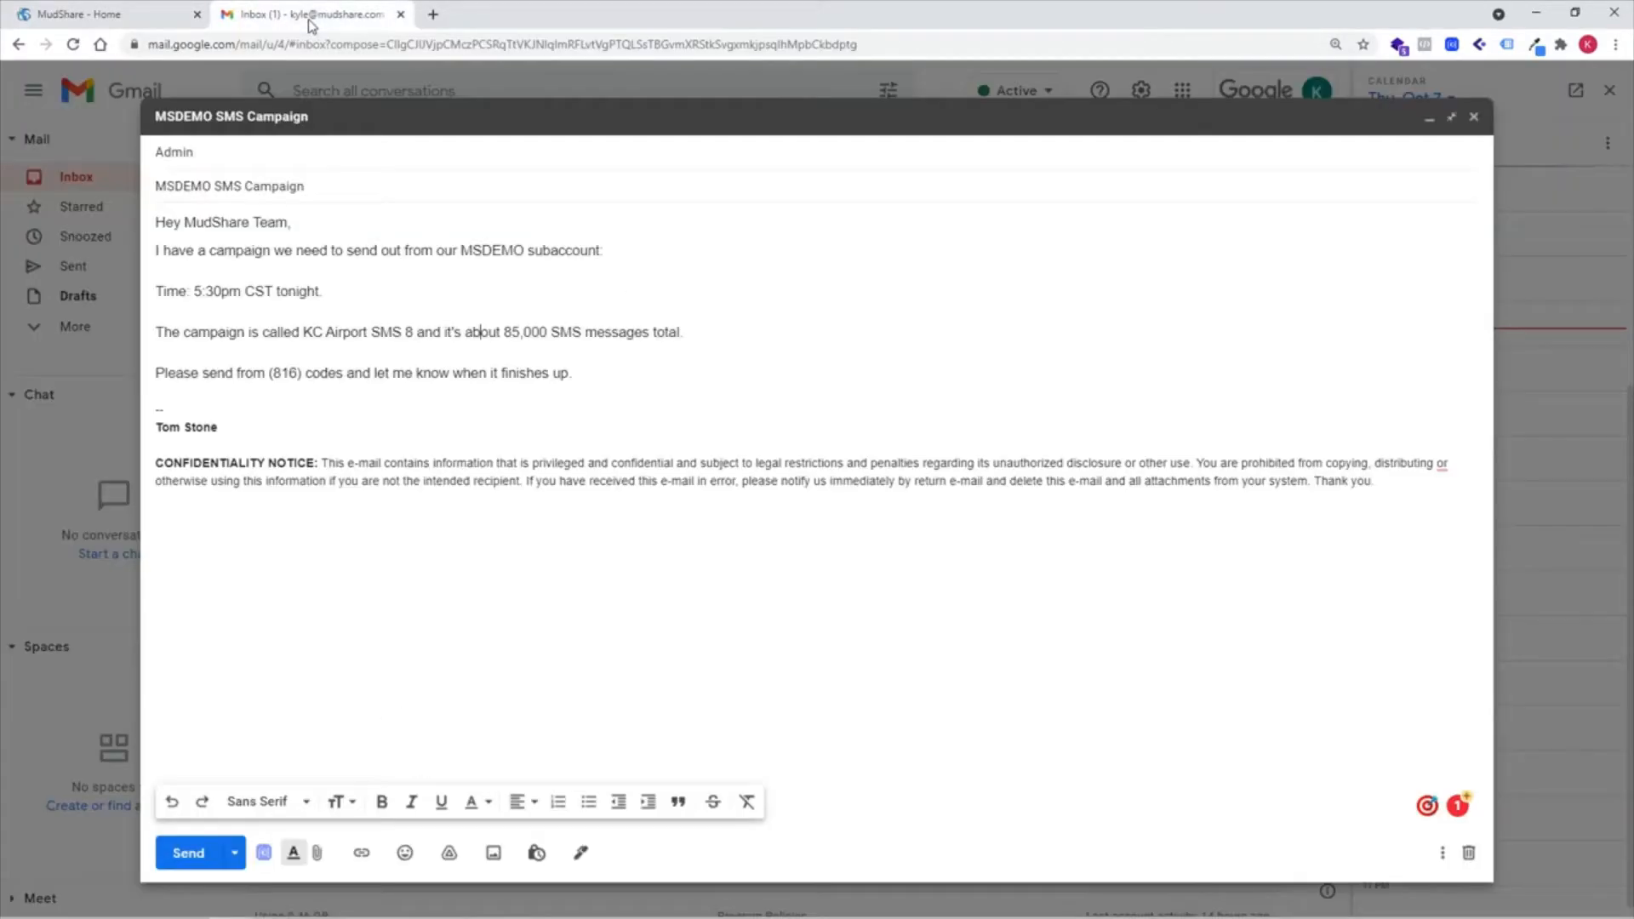
double_click(186, 152)
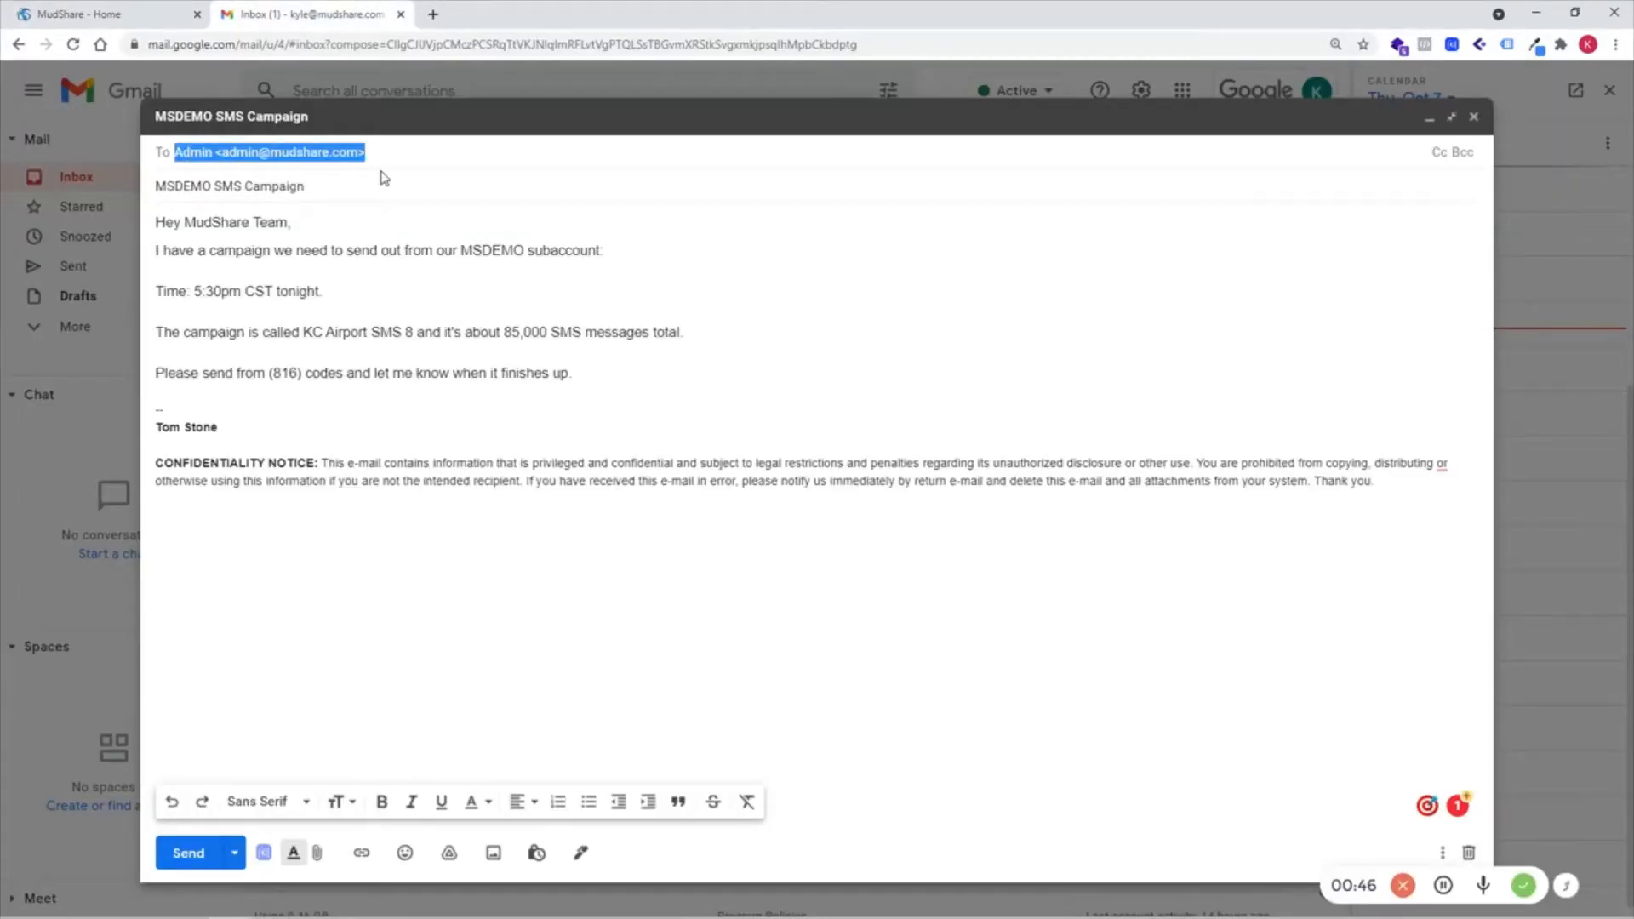
left_click(360, 223)
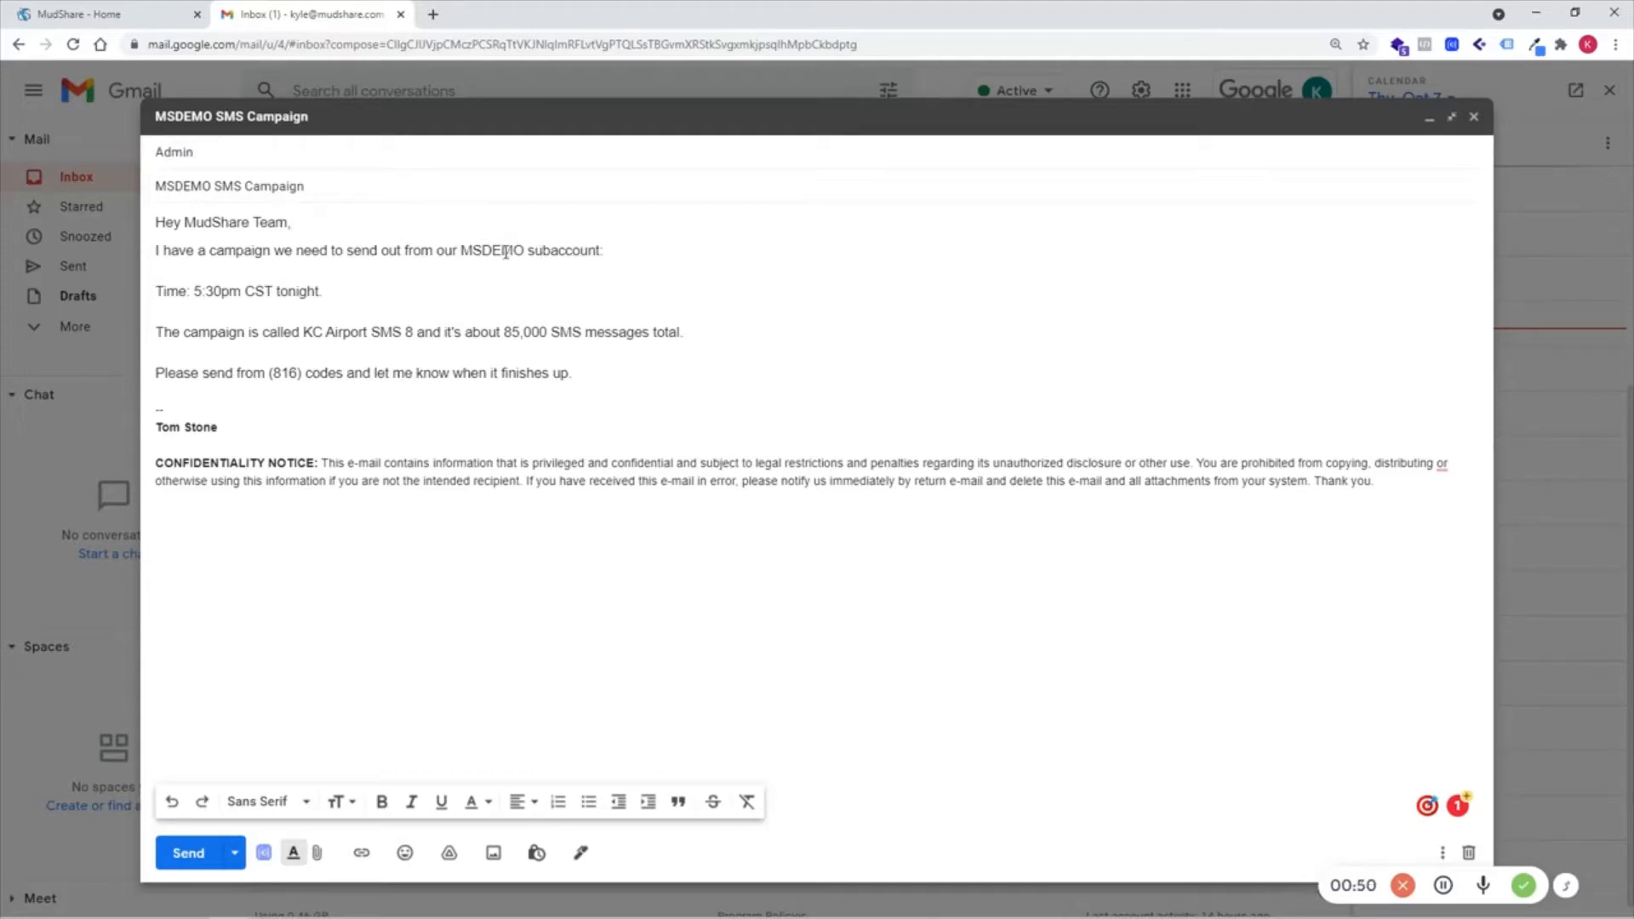
double_click(260, 293)
left_click(340, 291)
Step: Return to MudShare and view the KC Airport SMS 8 results from the survey campaigns list
left_click(145, 17)
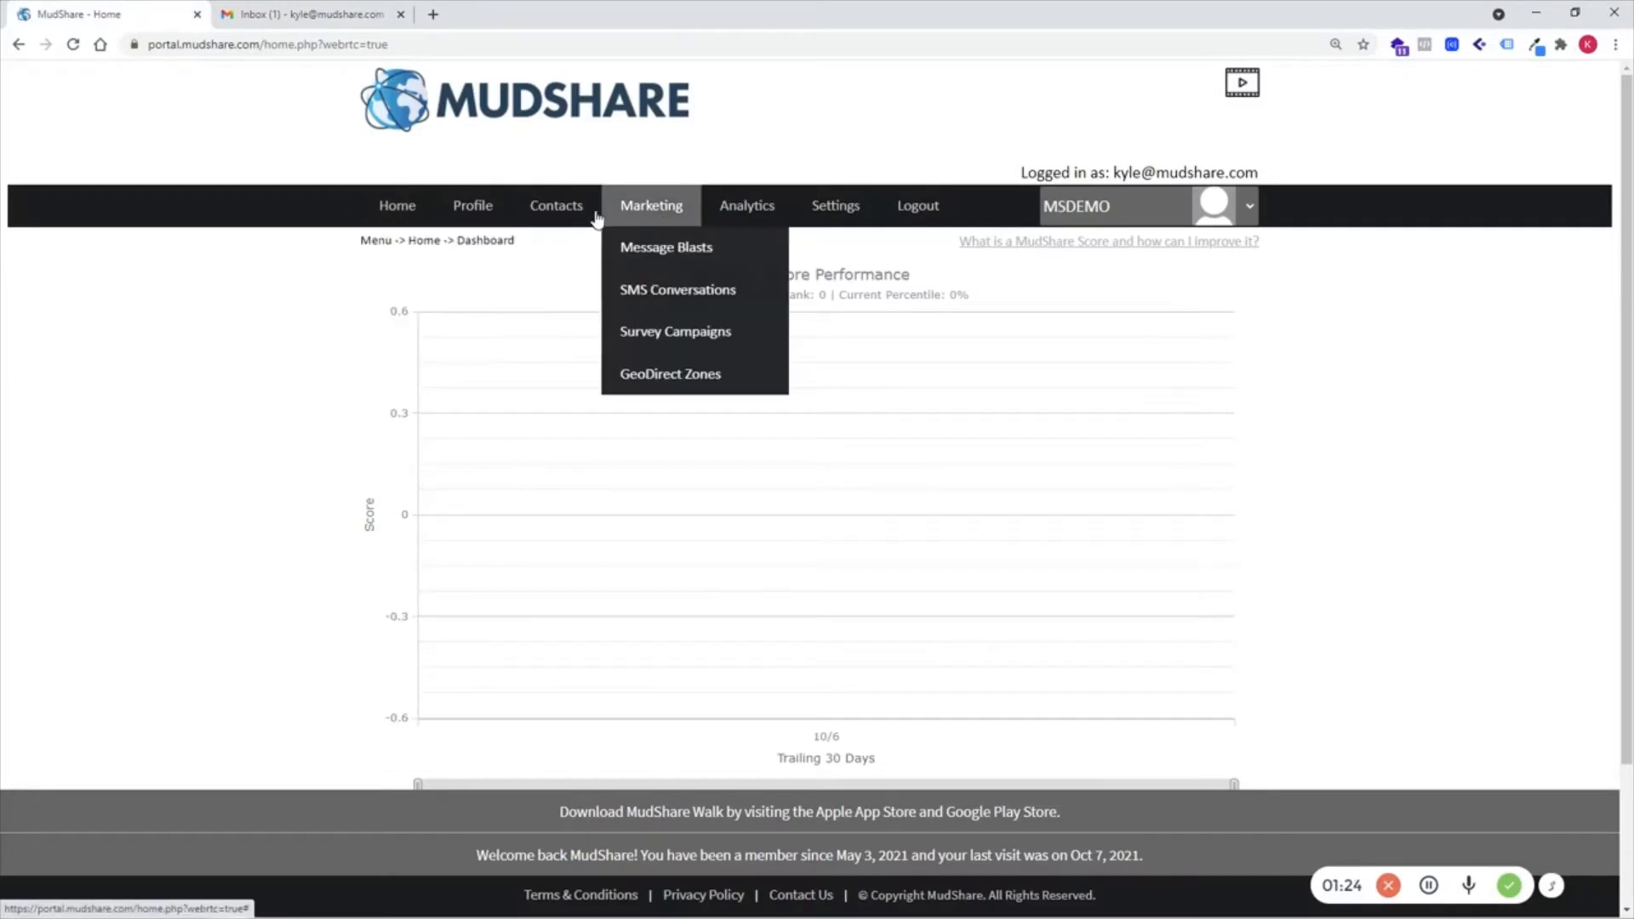
mouse_move(603, 216)
mouse_move(651, 211)
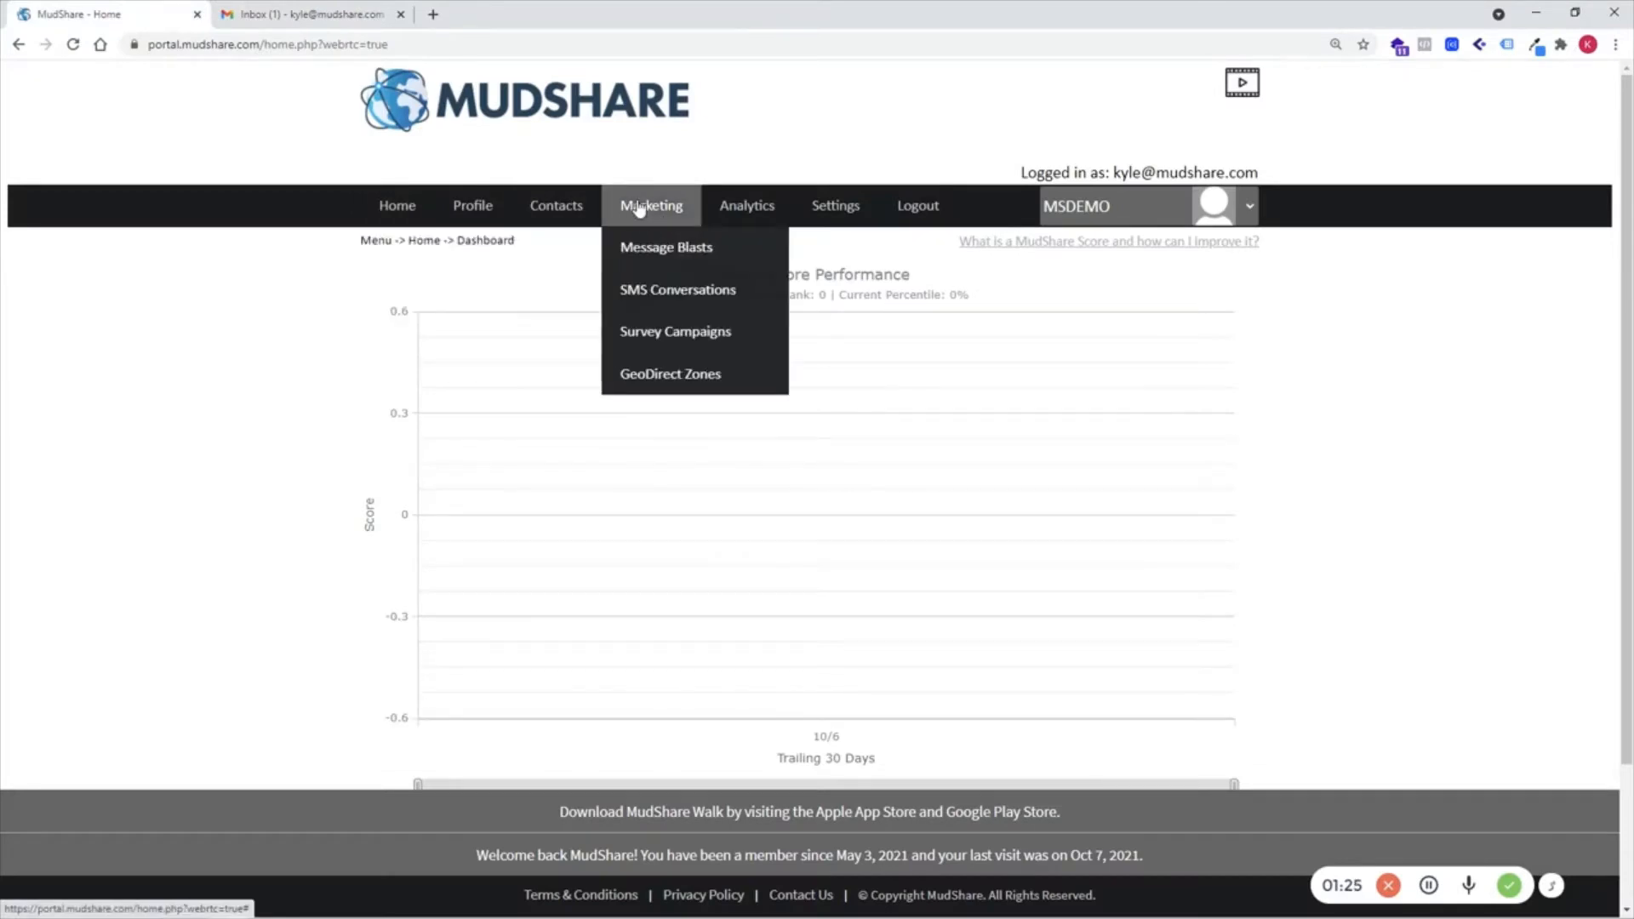
left_click(684, 335)
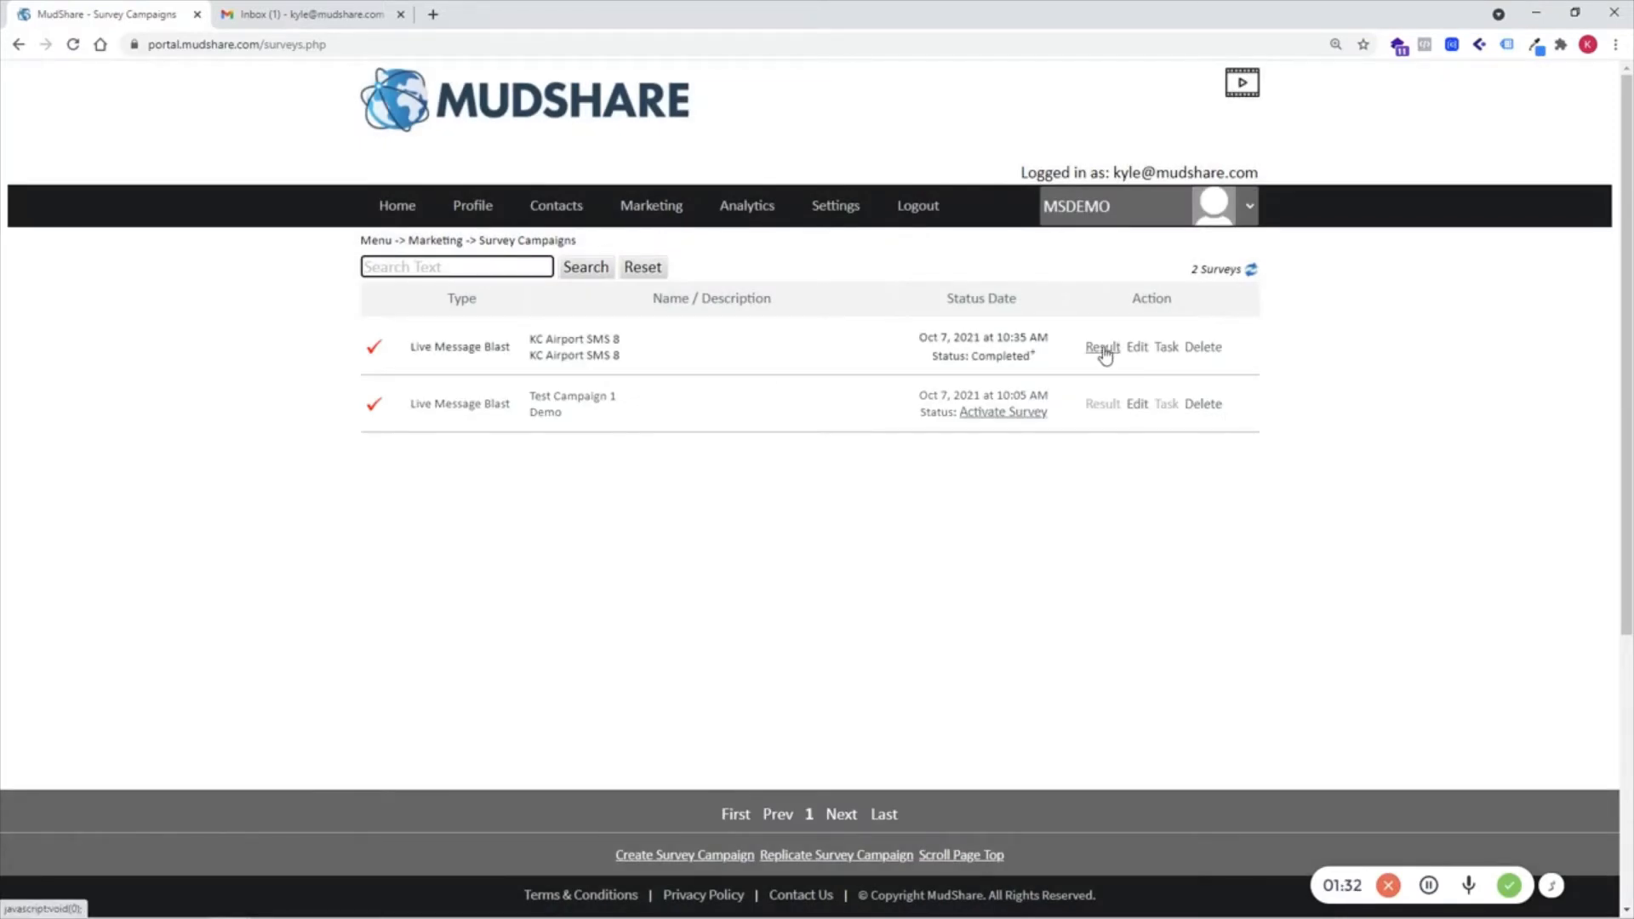
left_click(1103, 349)
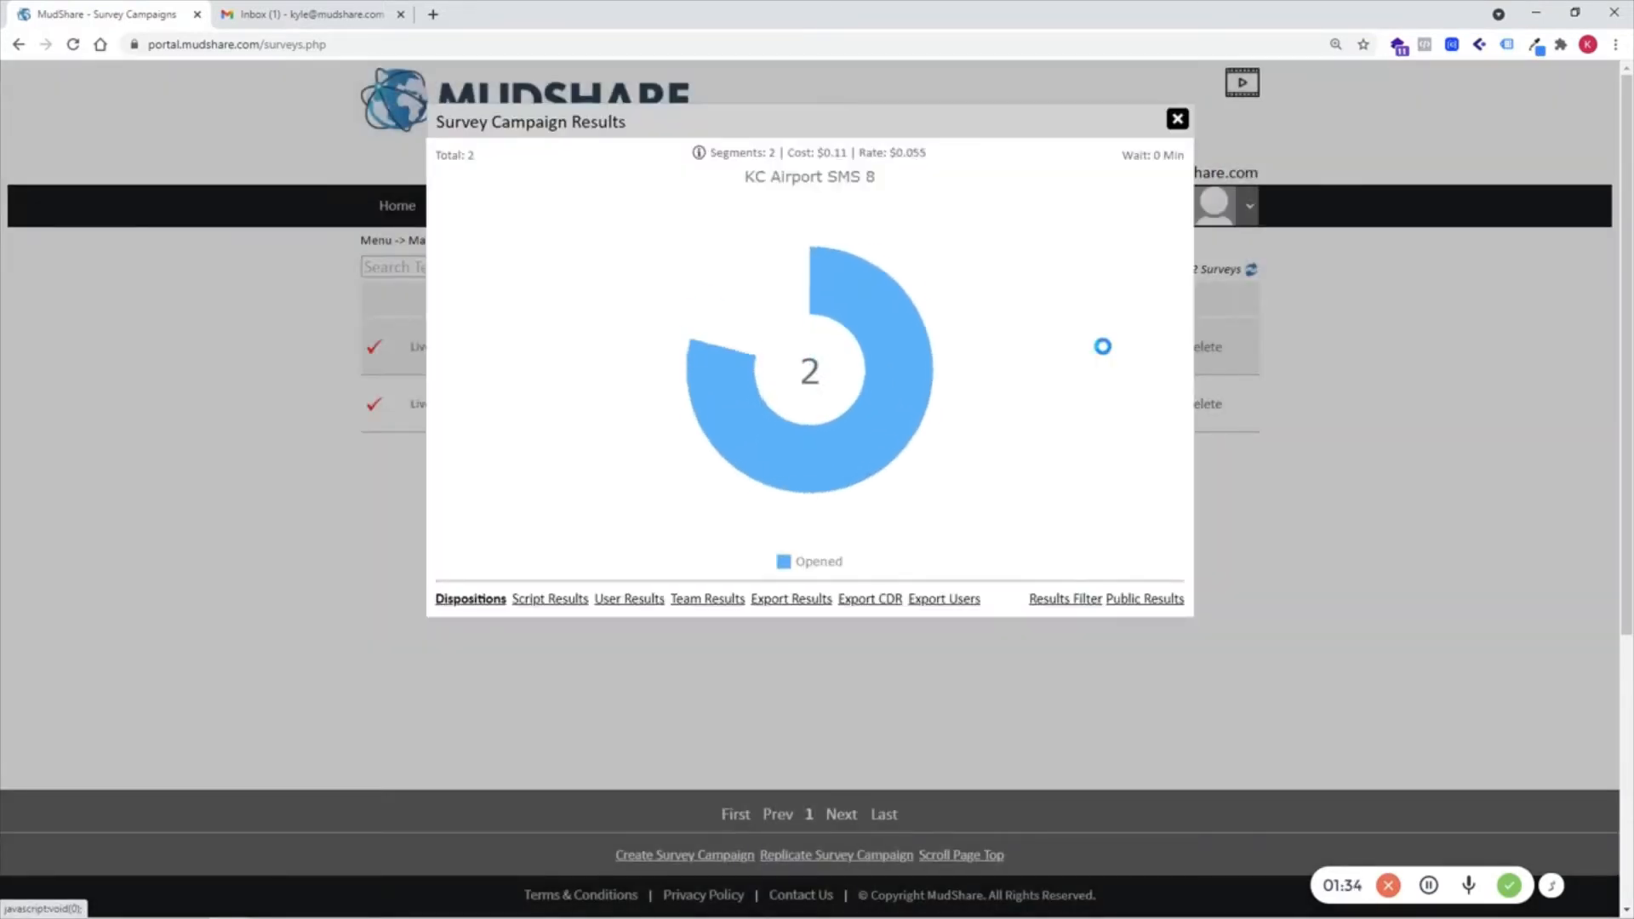
mouse_move(918, 441)
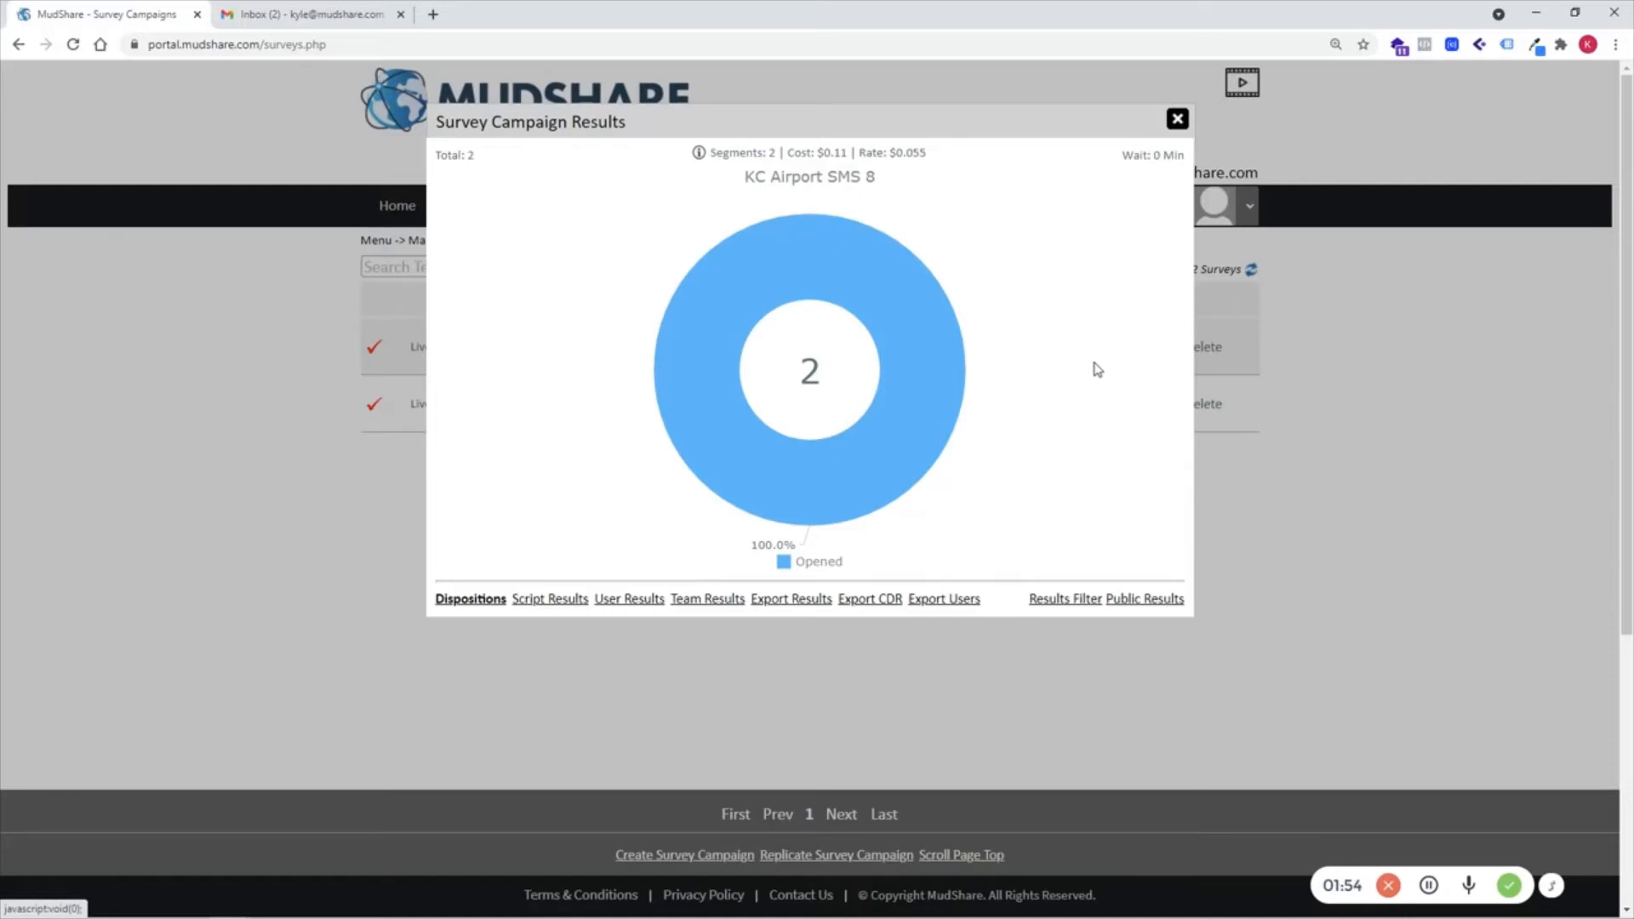
Step: Check the results filter's user team and disposition options without applying any, and close the campaign results
left_click(1052, 601)
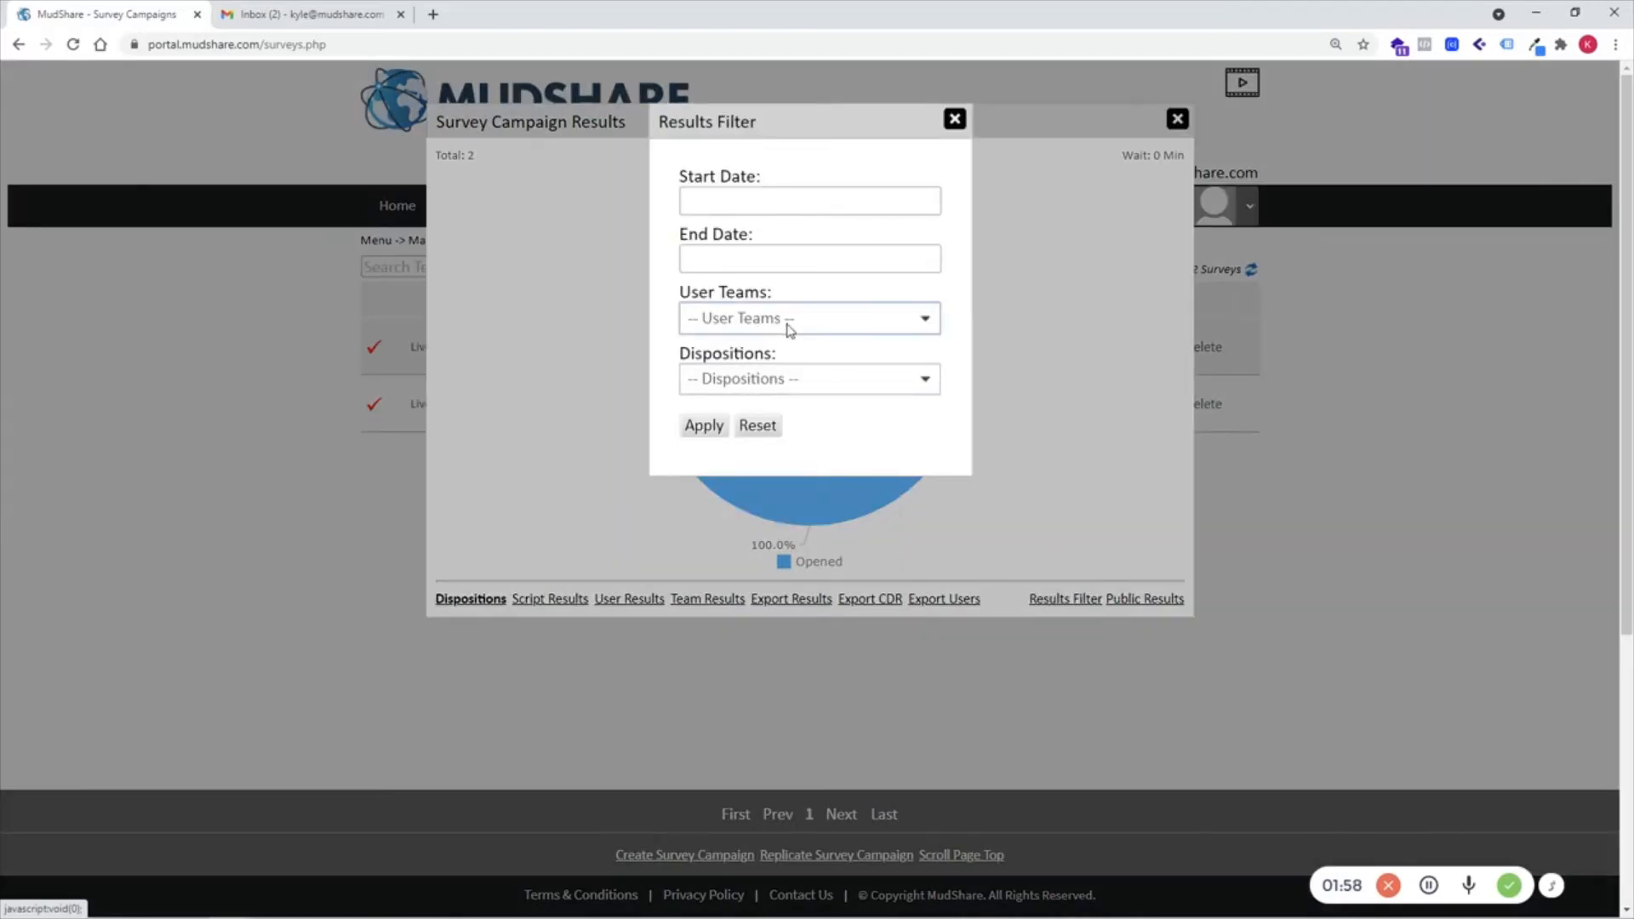
left_click(807, 325)
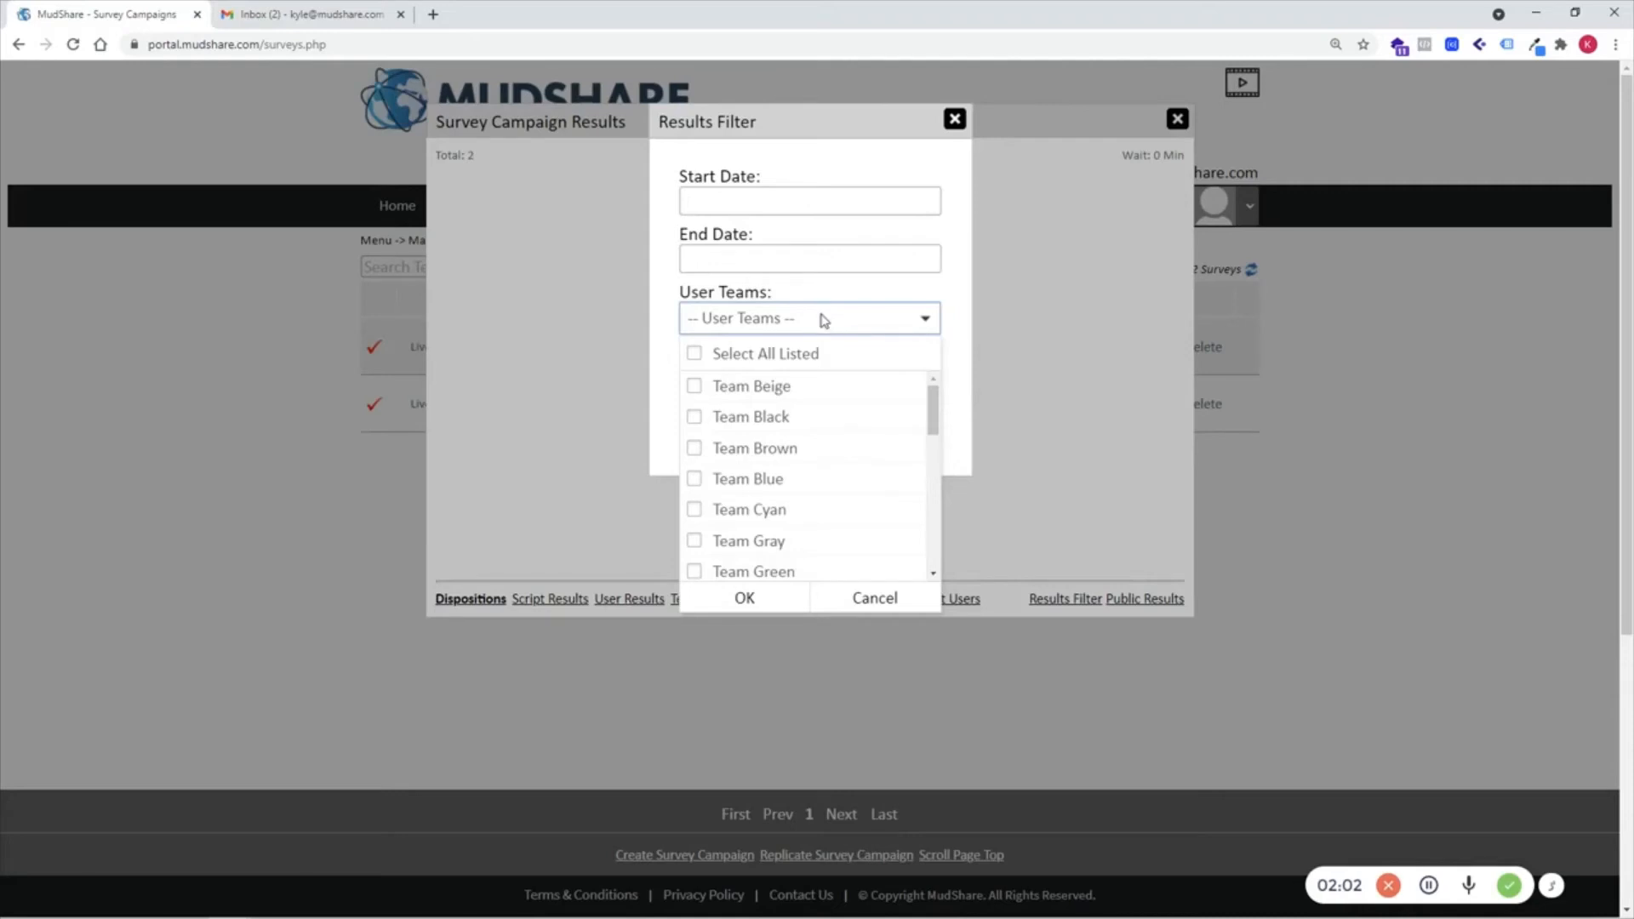
left_click(827, 322)
left_click(836, 382)
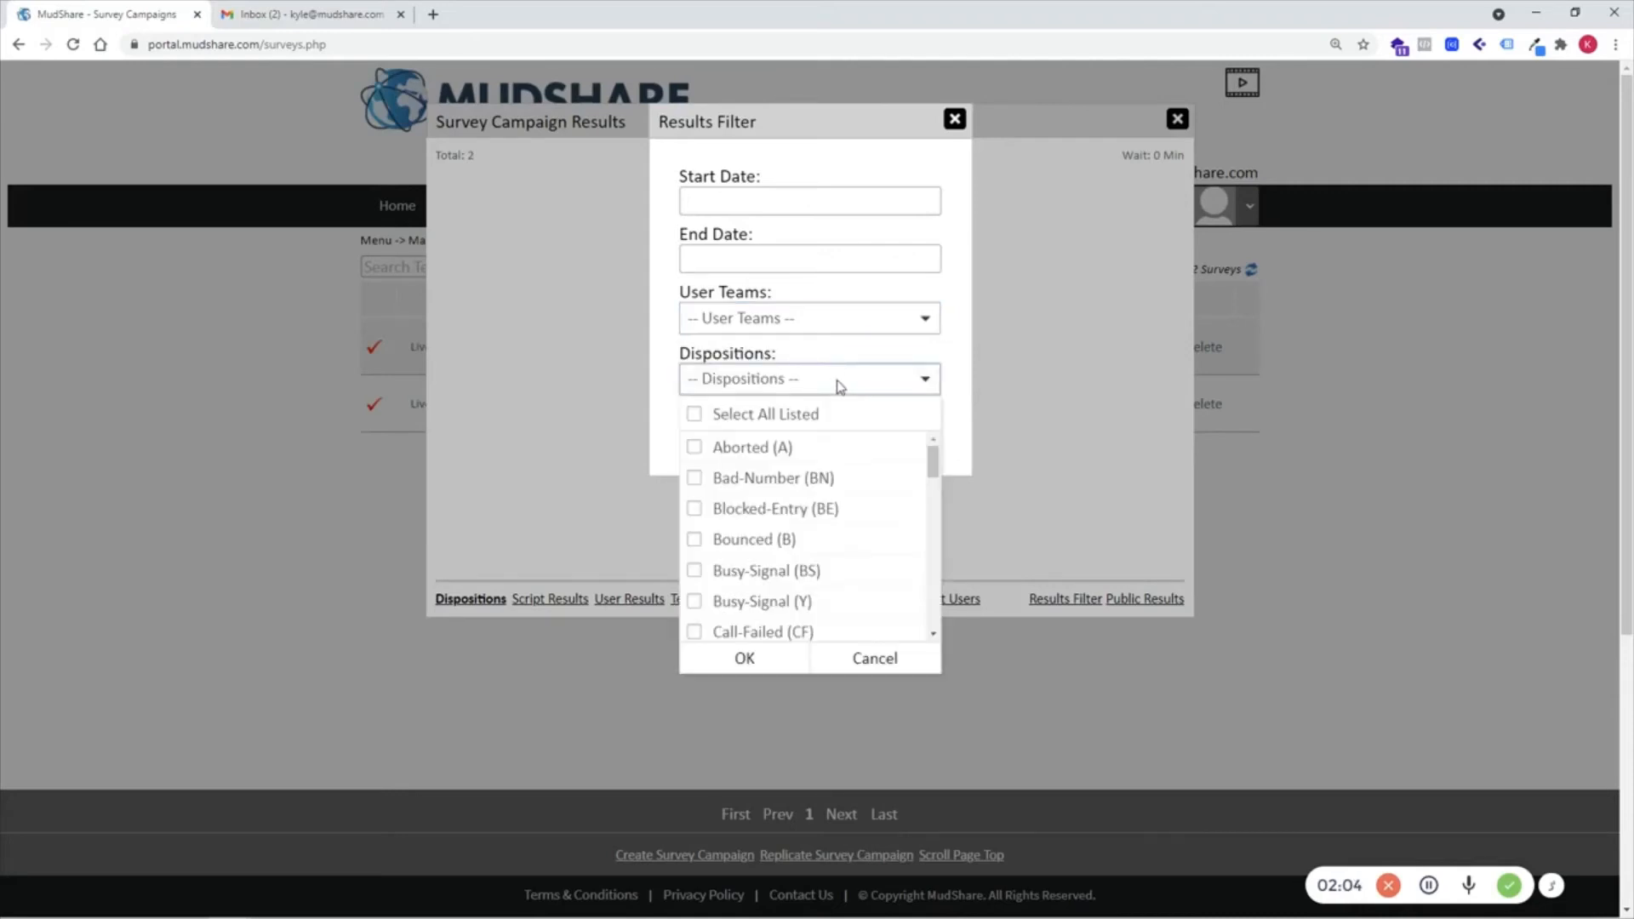
left_click(877, 659)
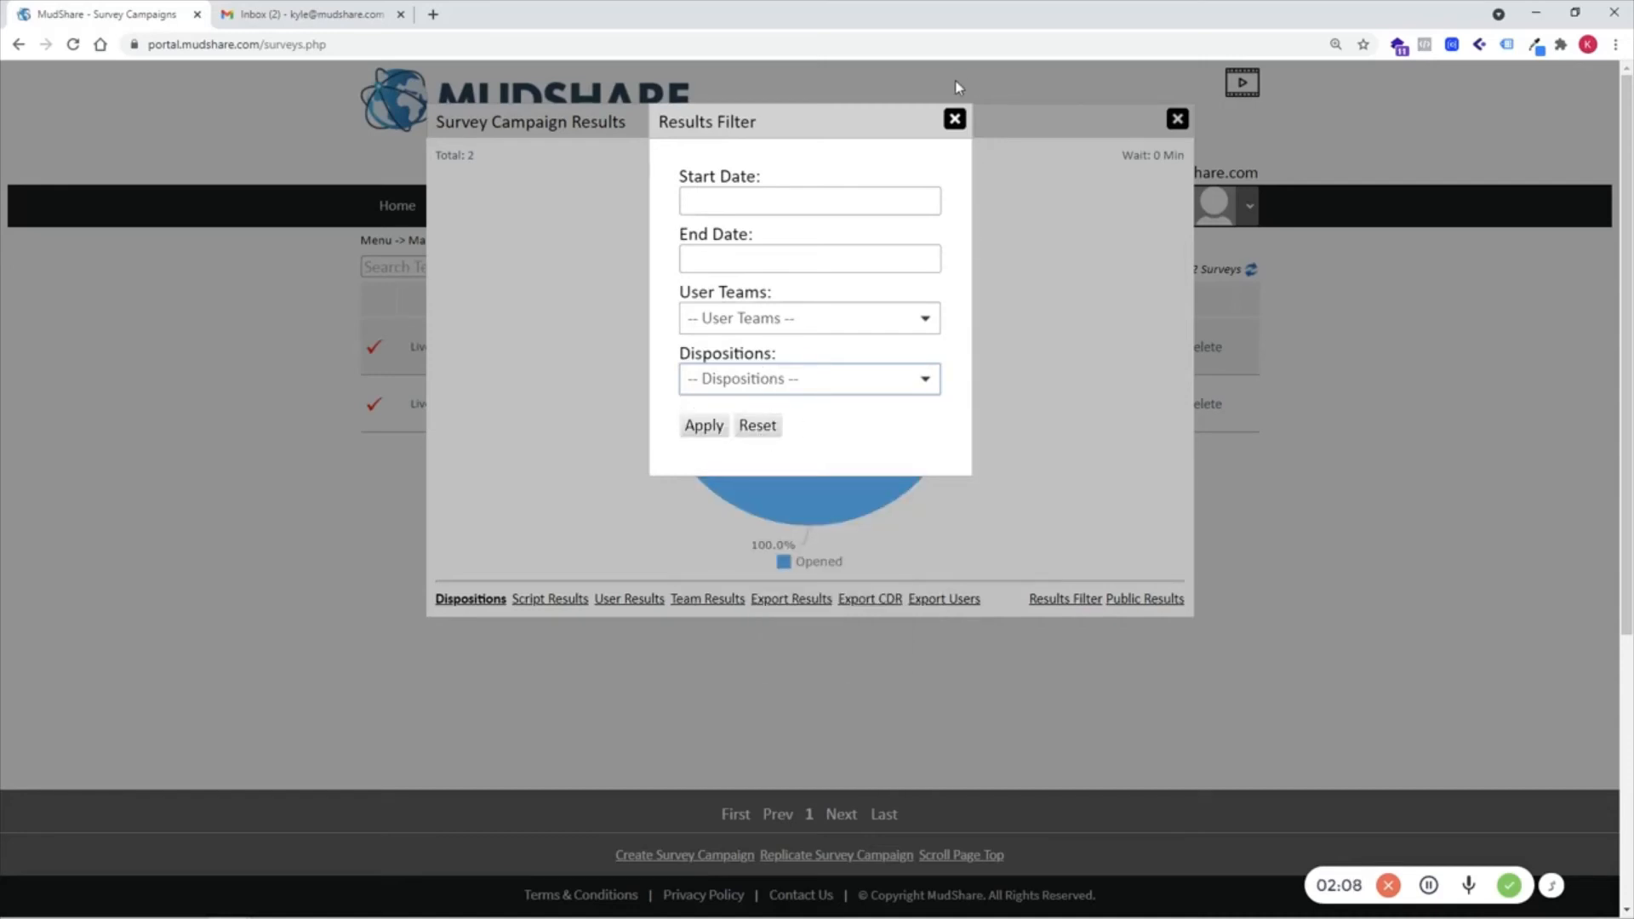
left_click(956, 120)
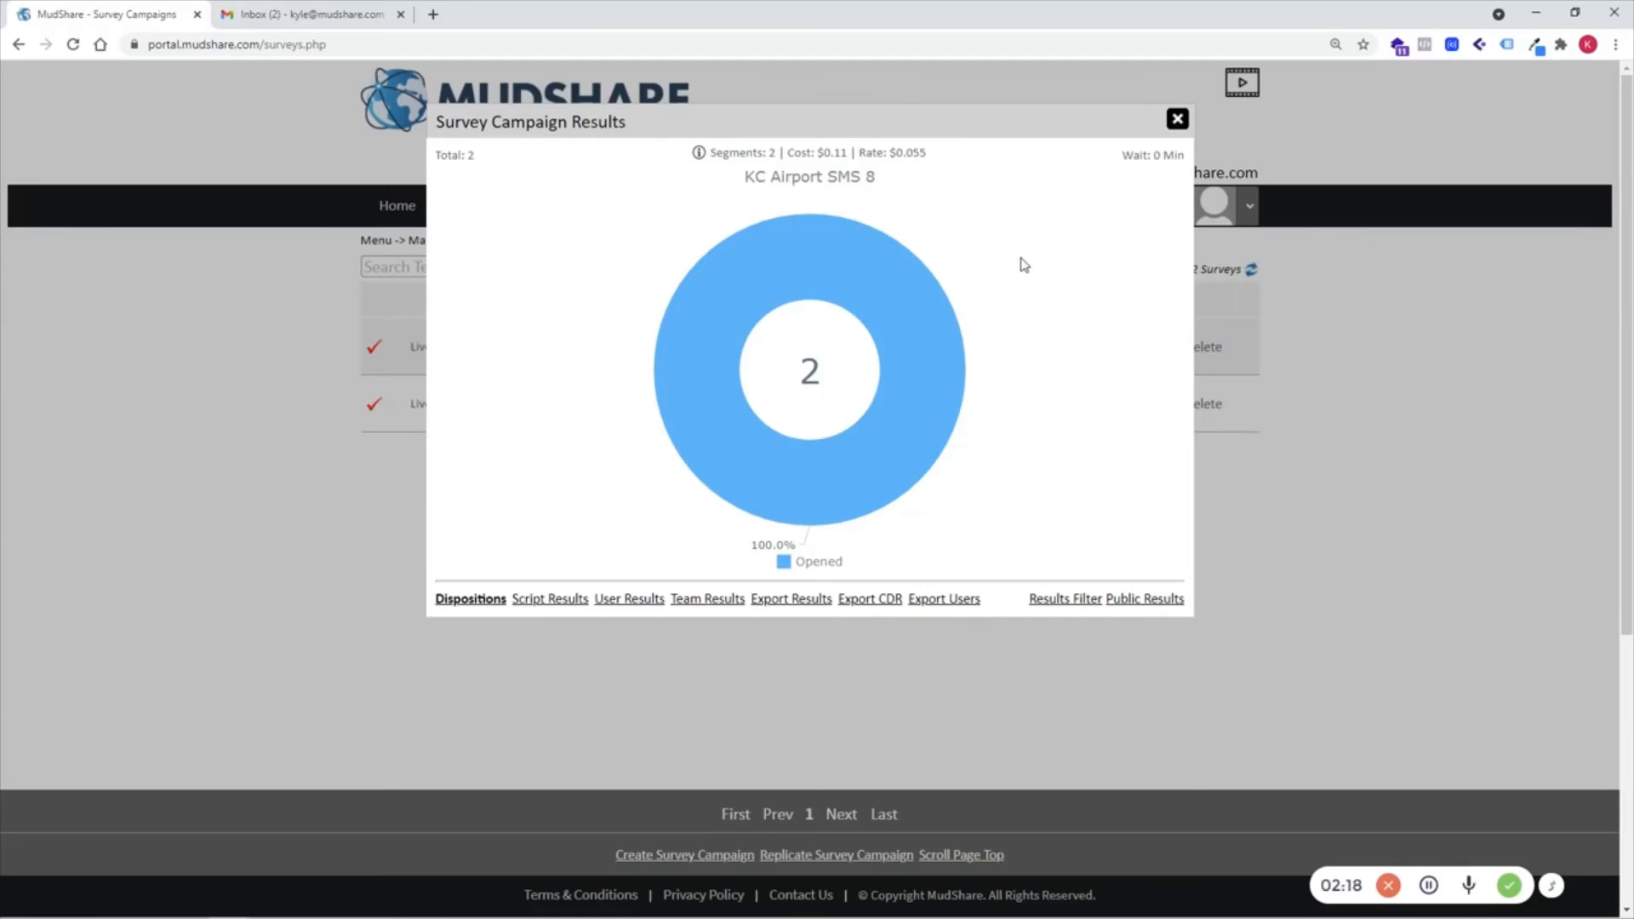
left_click(1177, 119)
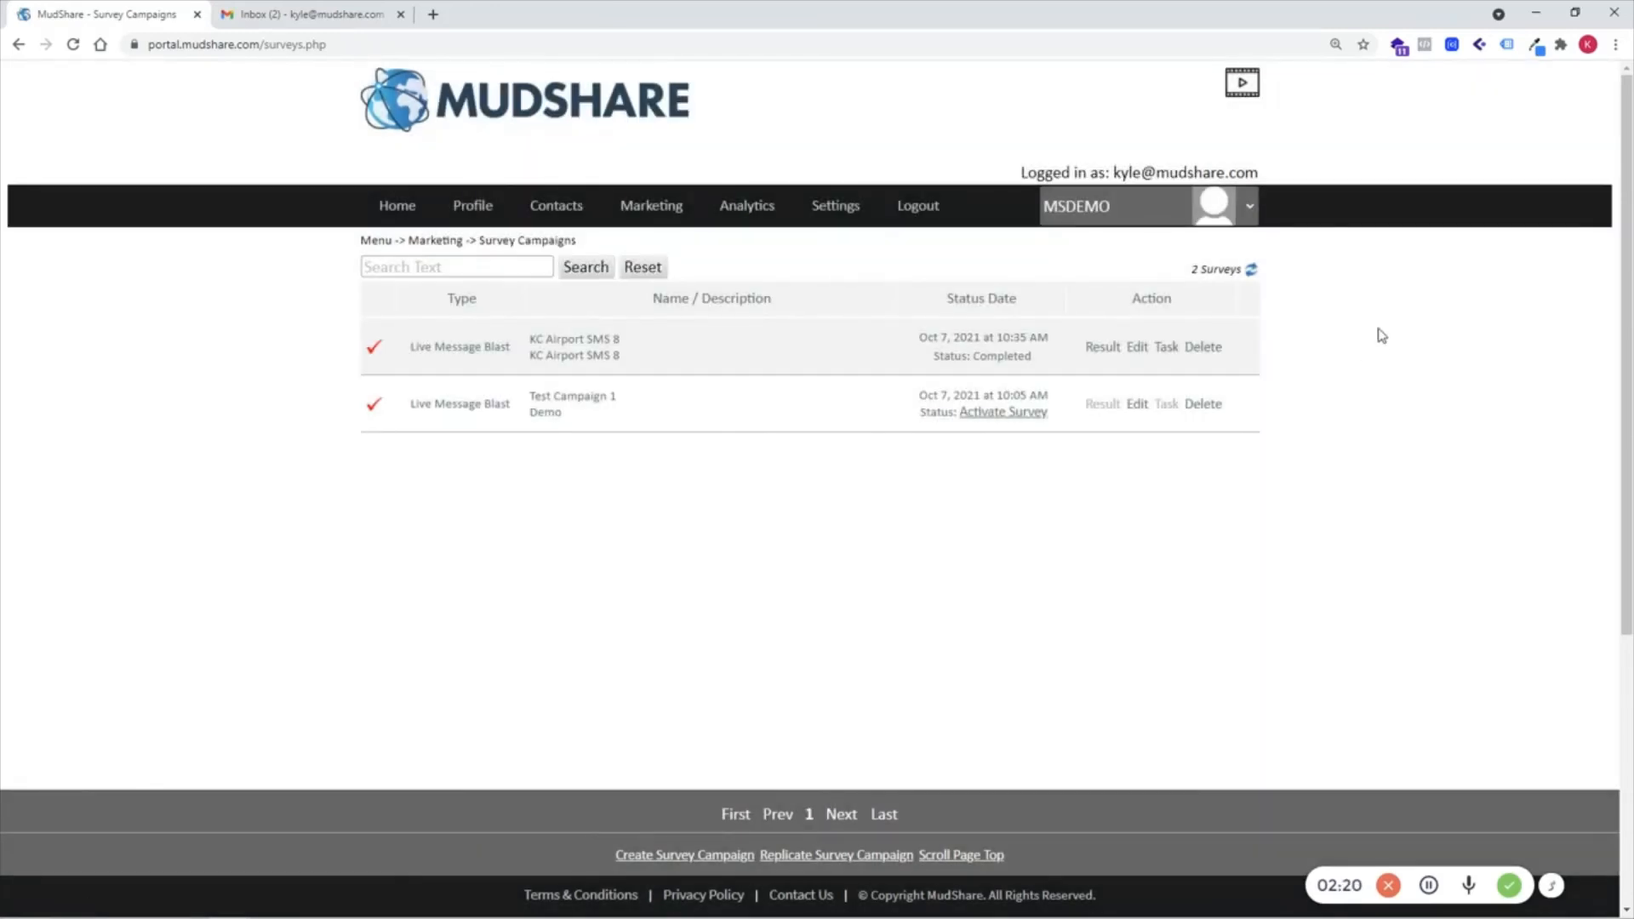